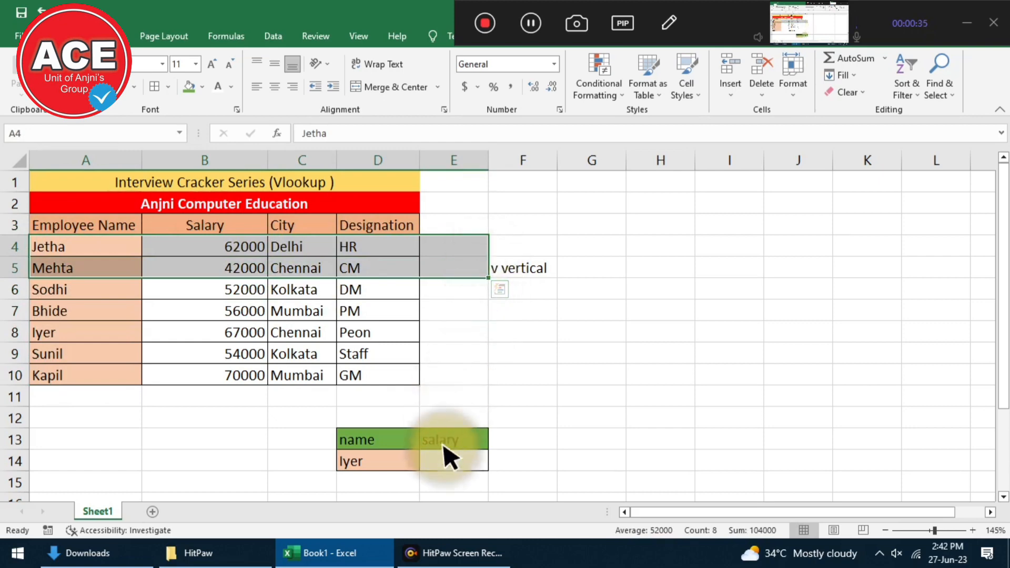
Start a VLOOKUP function in cell E14 and set up its function arguments with D14 as the lookup value.
{"action": "left_click", "coordinate": [447, 458]}
{"action": "type", "text": "="}
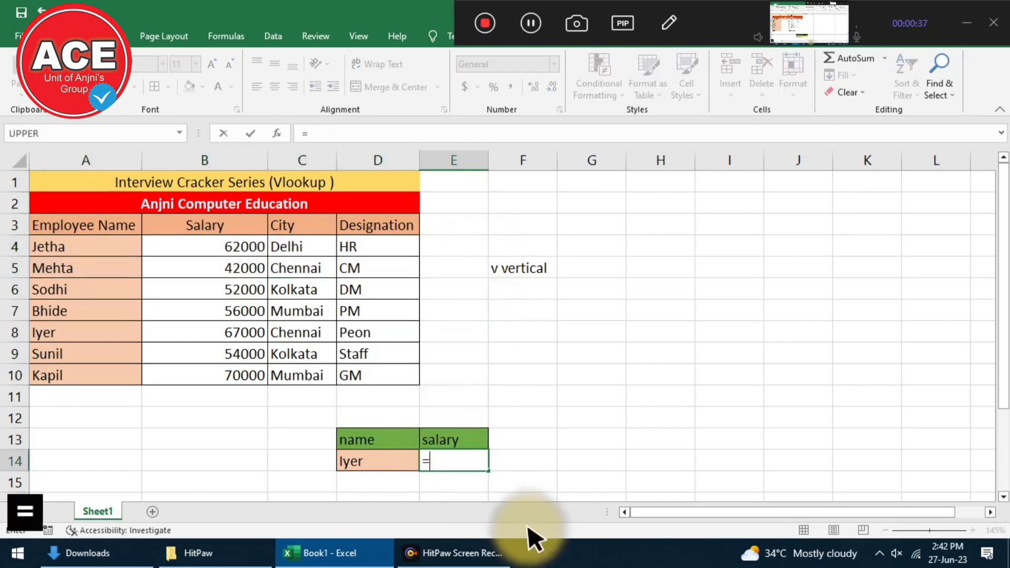
{"action": "type", "text": "vloo"}
{"action": "key", "text": "Tab"}
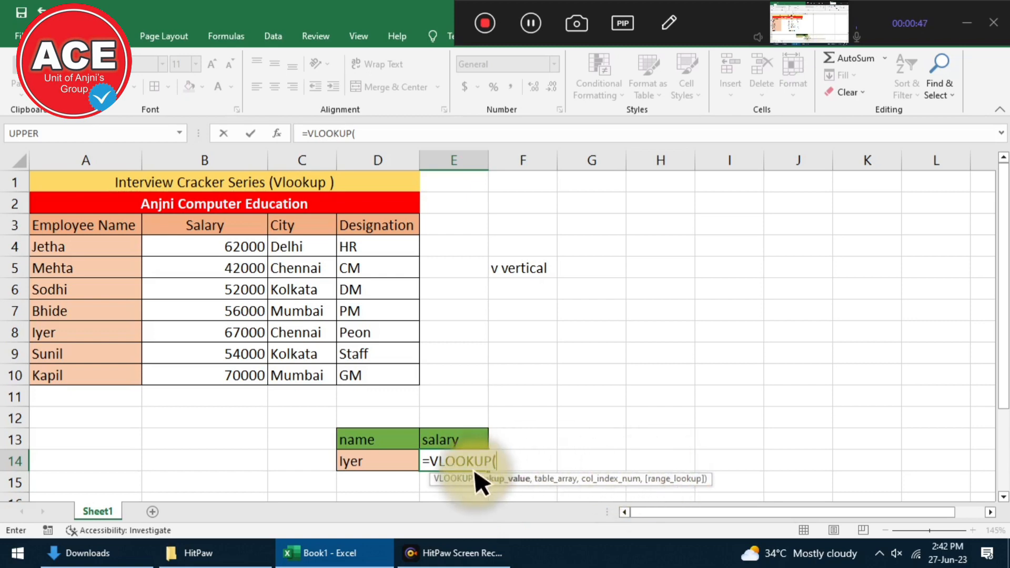
{"action": "key", "text": "ctrl+a"}
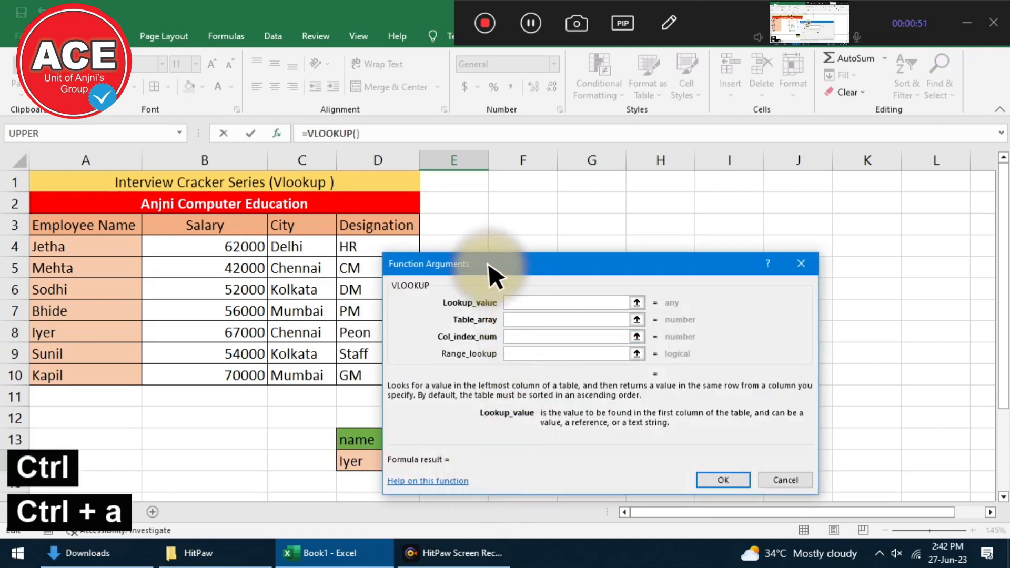
{"action": "left_click_drag", "start_coordinate": [495, 207], "coordinate": [550, 192]}
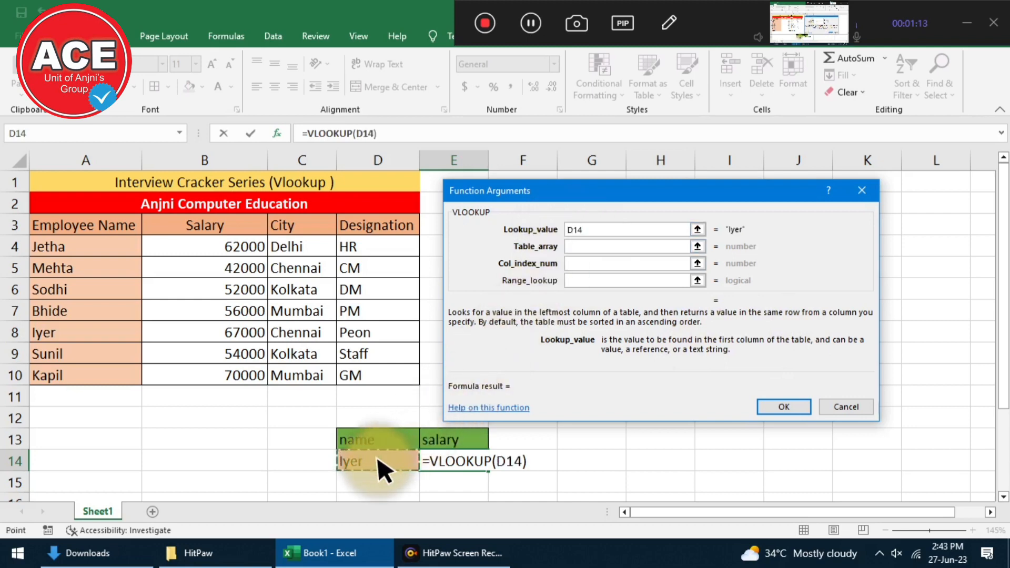
Complete the salary VLOOKUP with table array A3:D10, column index 2 and range lookup 0.
{"action": "left_click", "coordinate": [571, 248]}
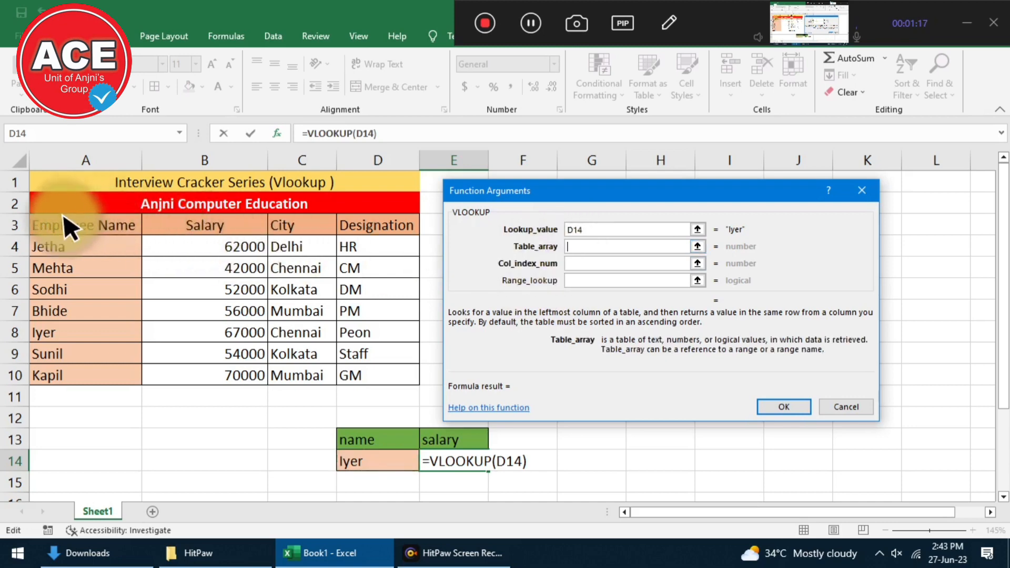
{"action": "left_click_drag", "start_coordinate": [68, 225], "coordinate": [383, 389]}
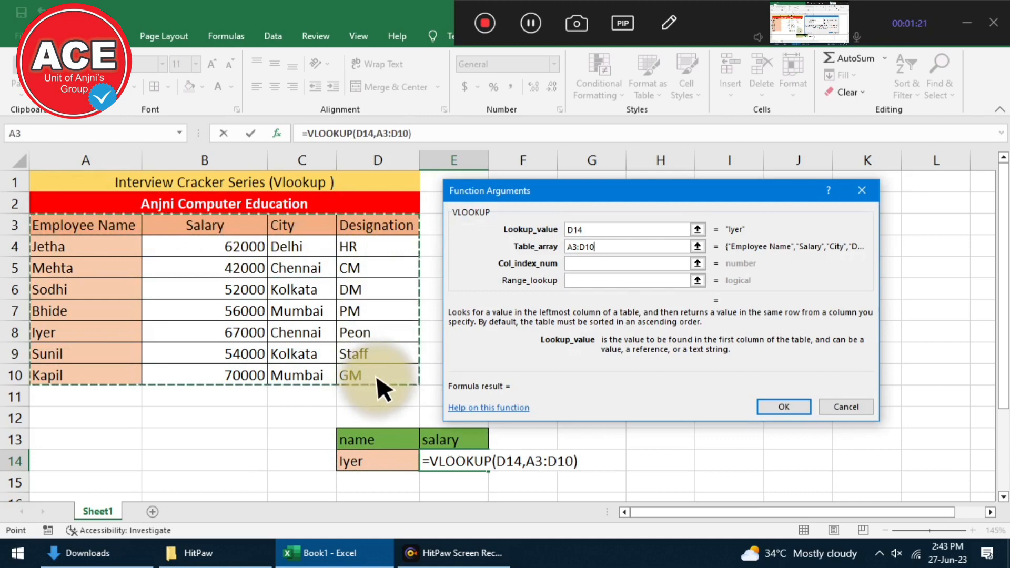
{"action": "left_click", "coordinate": [574, 266]}
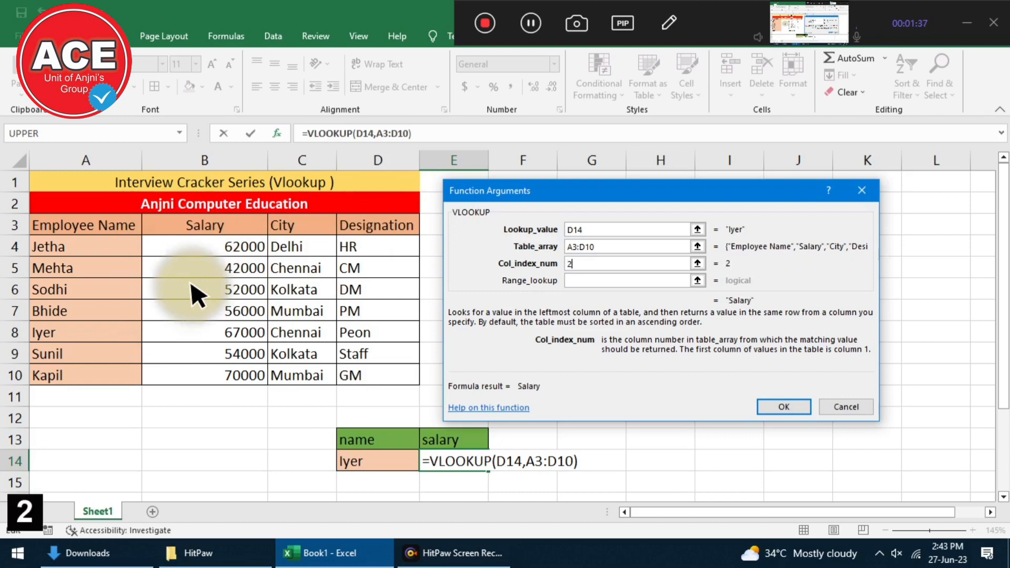
{"action": "key", "text": "Tab"}
{"action": "type", "text": "0"}
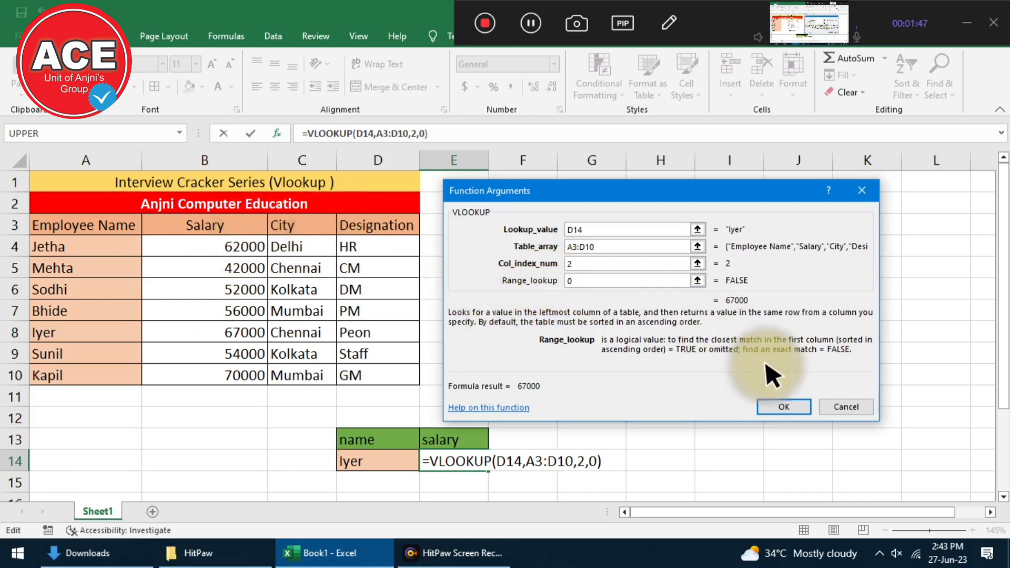
{"action": "left_click", "coordinate": [806, 406]}
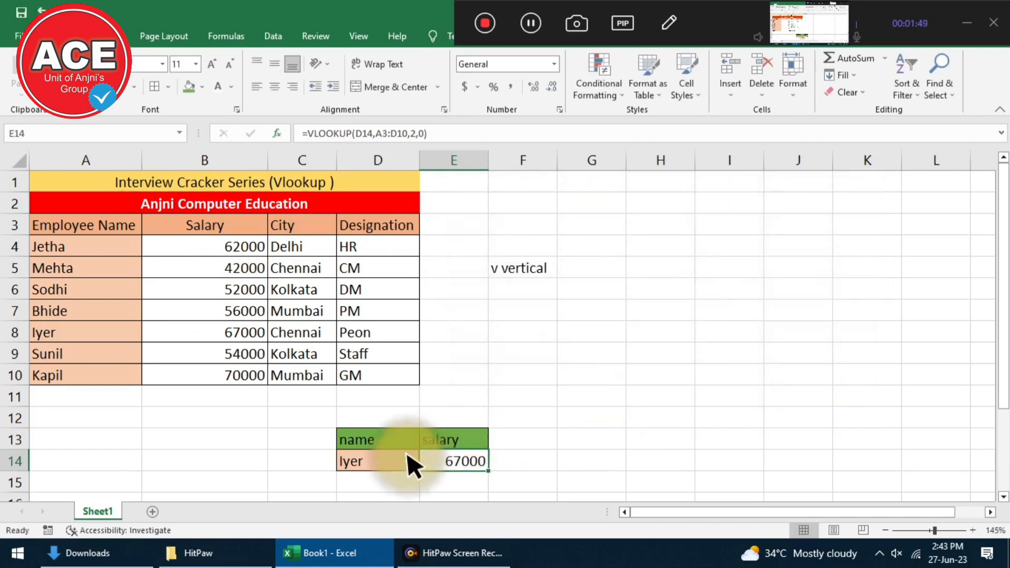
Test the salary lookup by entering the employee name from A10 in D14, and compare the result with B10.
{"action": "left_click", "coordinate": [399, 463]}
{"action": "type", "text": "K"}
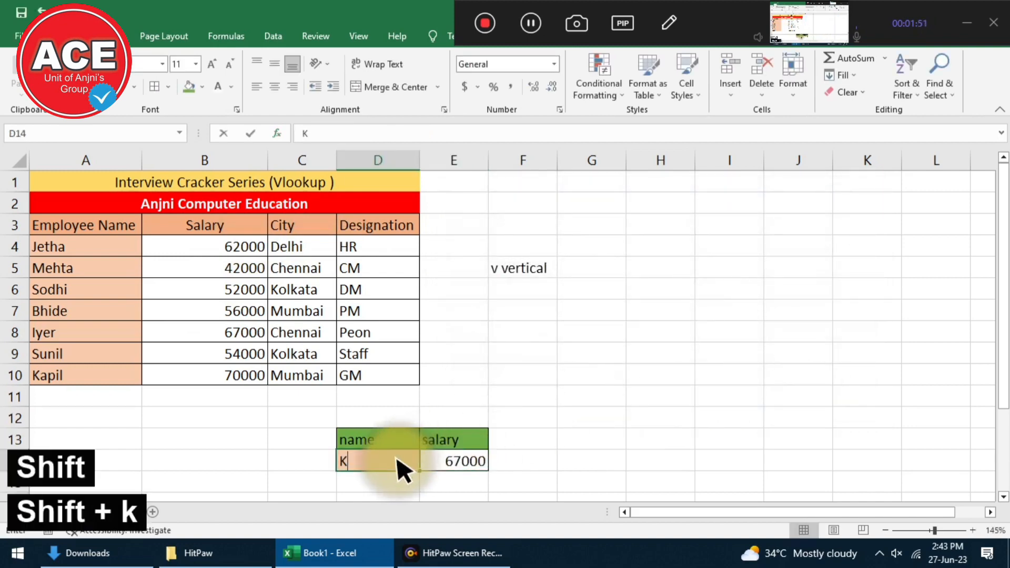
{"action": "type", "text": "apil"}
{"action": "key", "text": "Return"}
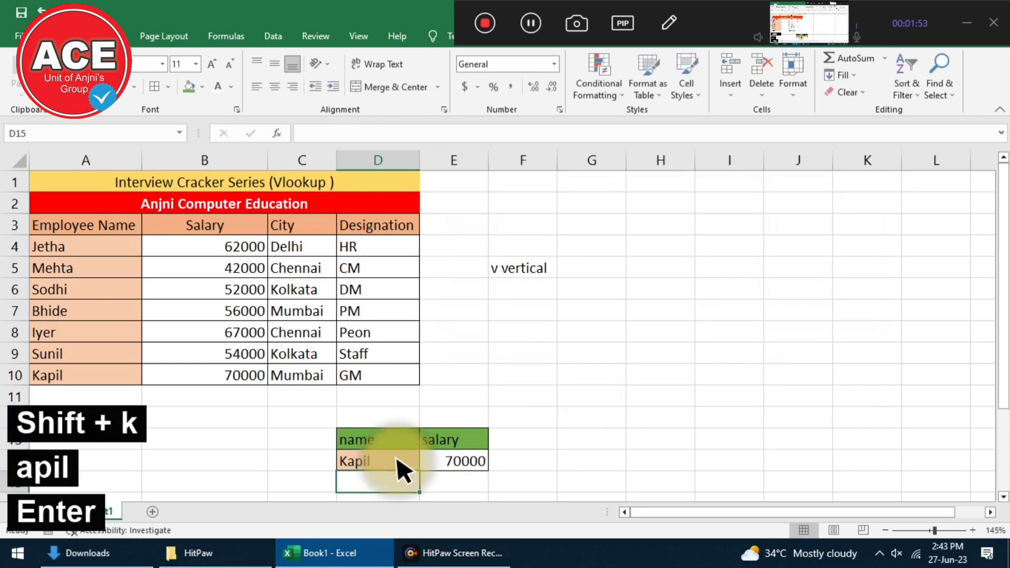
{"action": "left_click", "coordinate": [86, 379]}
{"action": "left_click", "coordinate": [225, 381]}
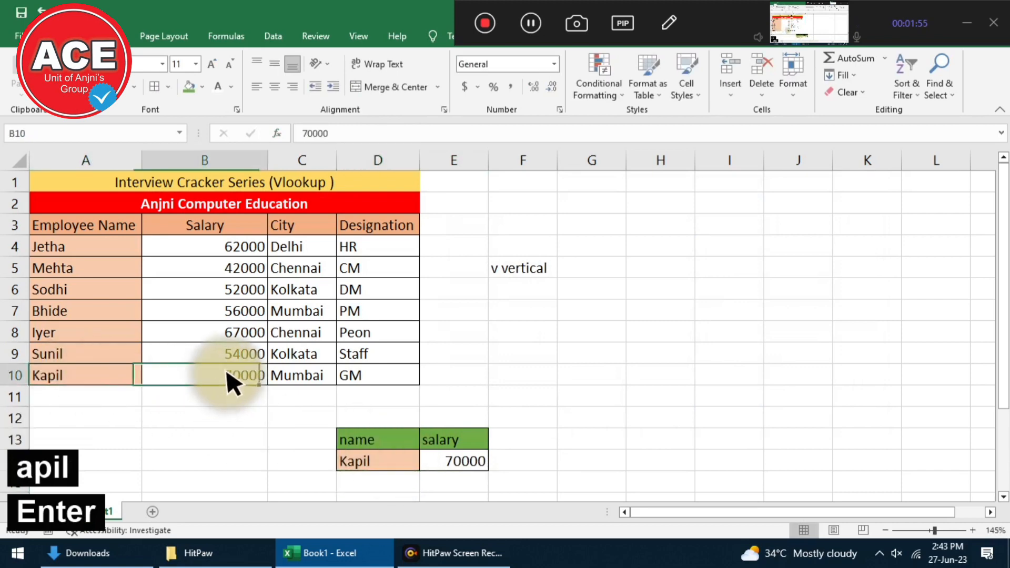
Replace the lookup name in D14 with the employee name from A4 and check the salary formula in E14.
{"action": "left_click", "coordinate": [372, 466]}
{"action": "type", "text": "Je"}
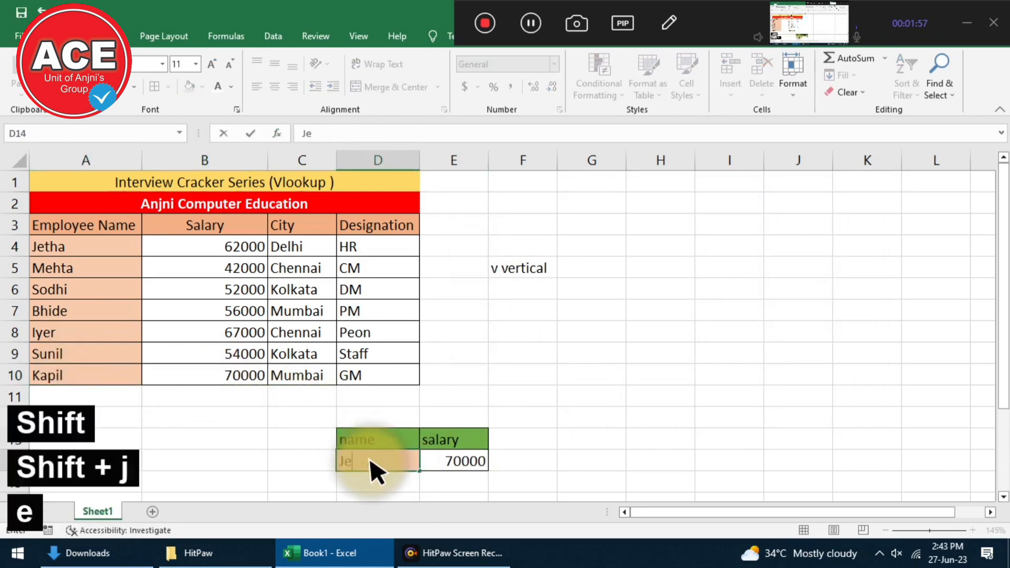
{"action": "type", "text": "tha"}
{"action": "key", "text": "Return"}
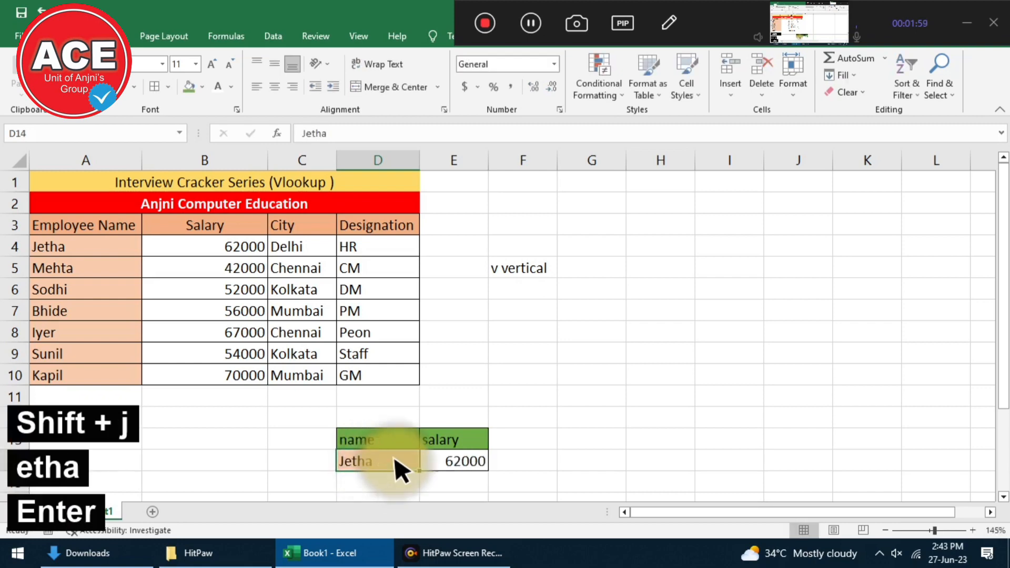
{"action": "left_click", "coordinate": [478, 461]}
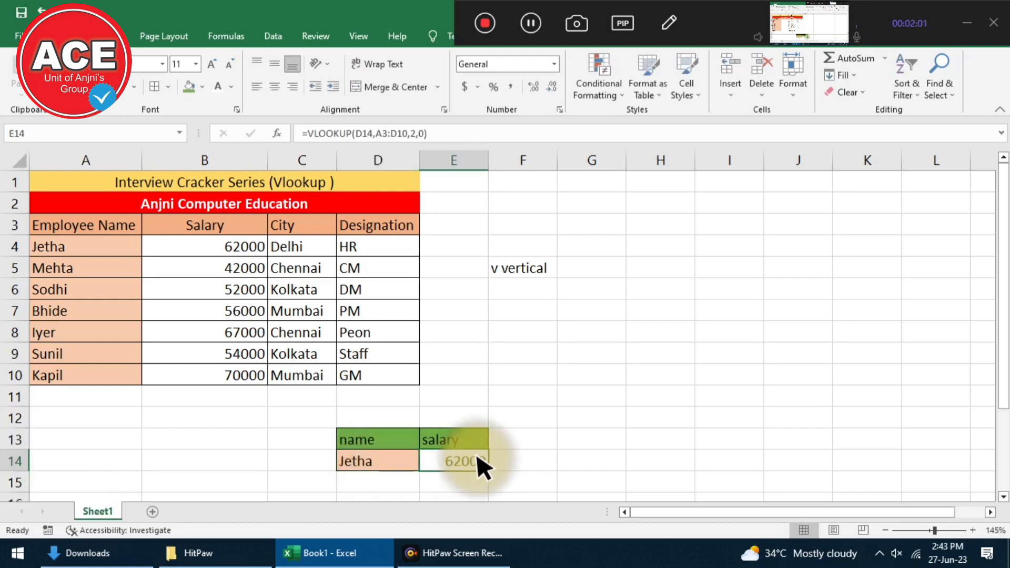
Add the header City in cell F13, beside the salary header.
{"action": "left_click", "coordinate": [518, 442]}
{"action": "type", "text": "City"}
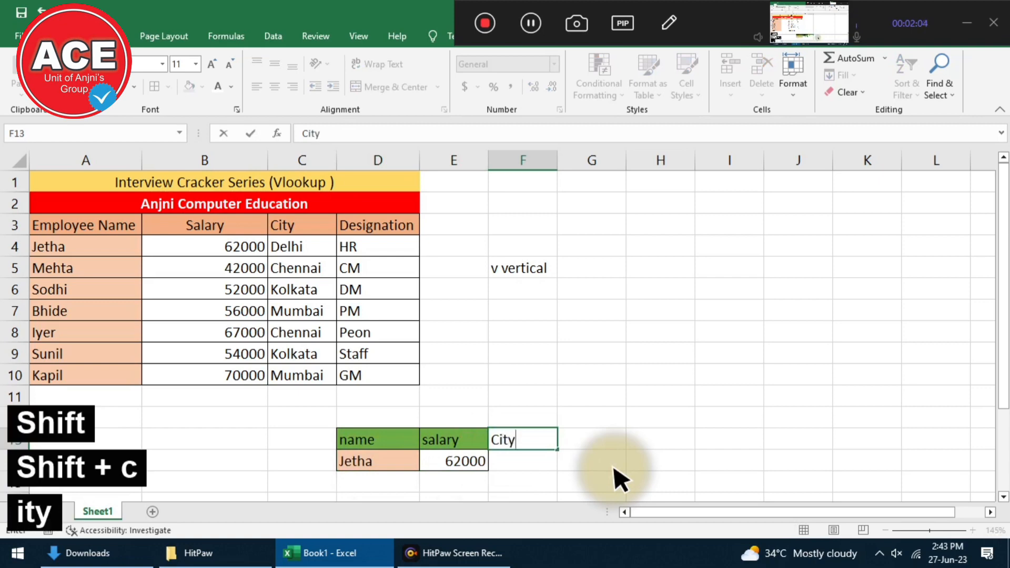
{"action": "key", "text": "Return"}
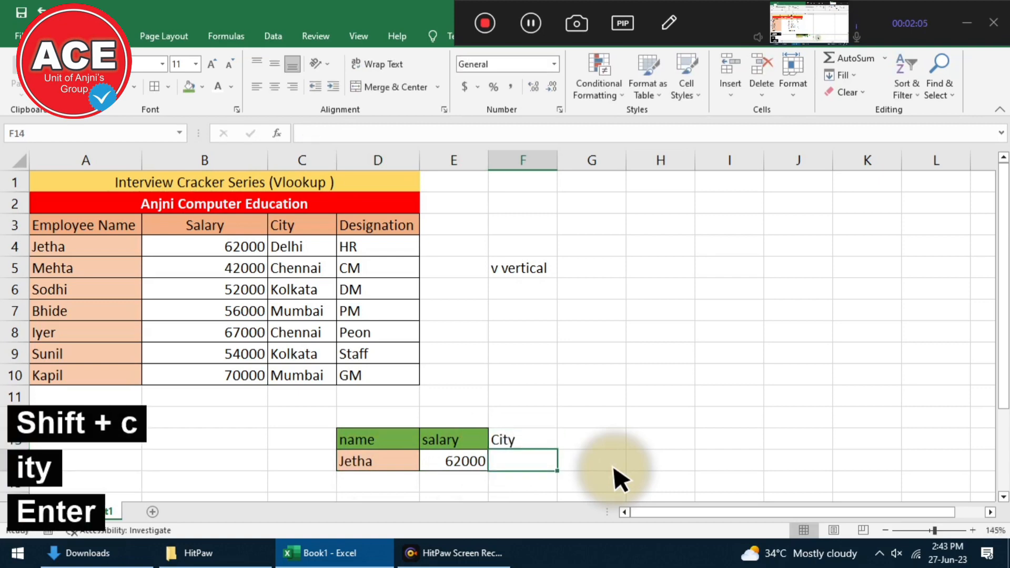
Enter a VLOOKUP in F14 with lookup value D14, table array A3:D10, column index 3 and range lookup 0.
{"action": "type", "text": "=vloo"}
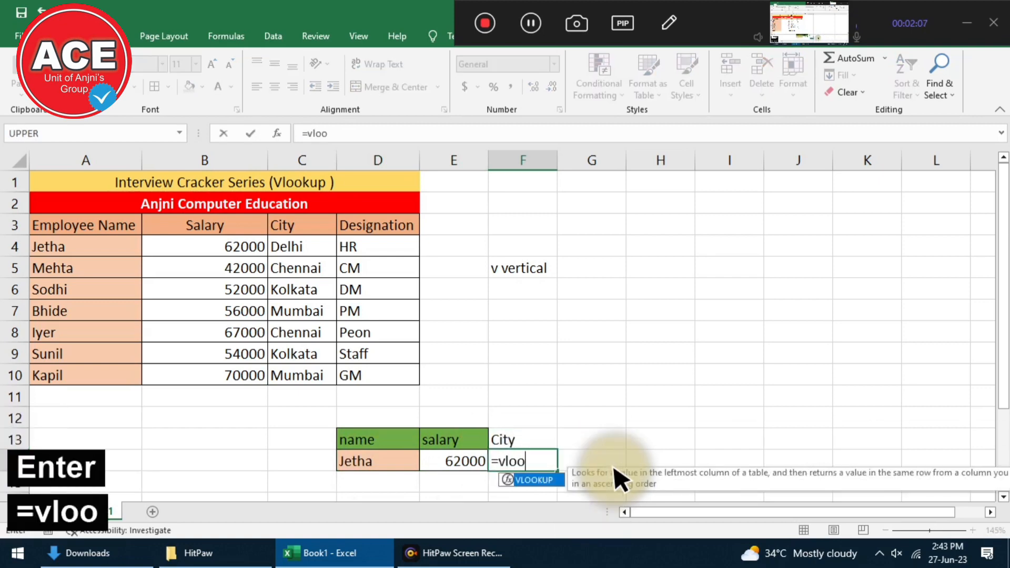
{"action": "key", "text": "Tab"}
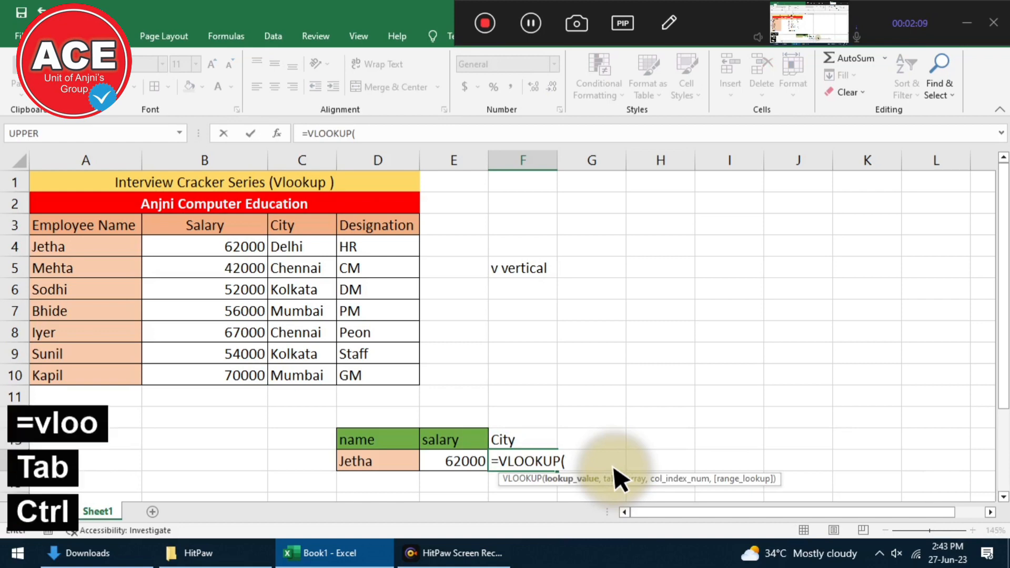
{"action": "key", "text": "ctrl+a"}
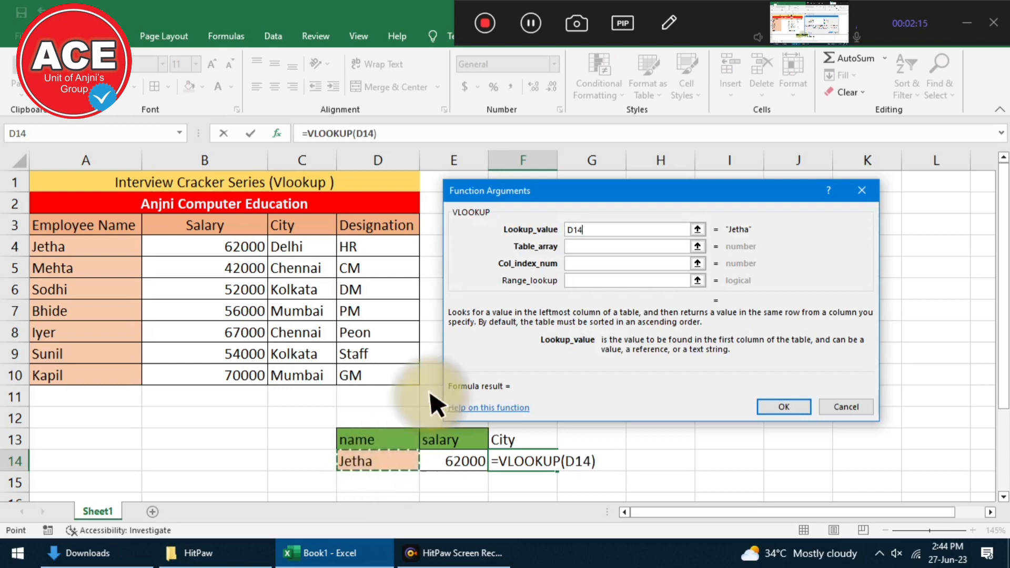
{"action": "left_click", "coordinate": [570, 245]}
{"action": "left_click_drag", "start_coordinate": [140, 232], "coordinate": [364, 377]}
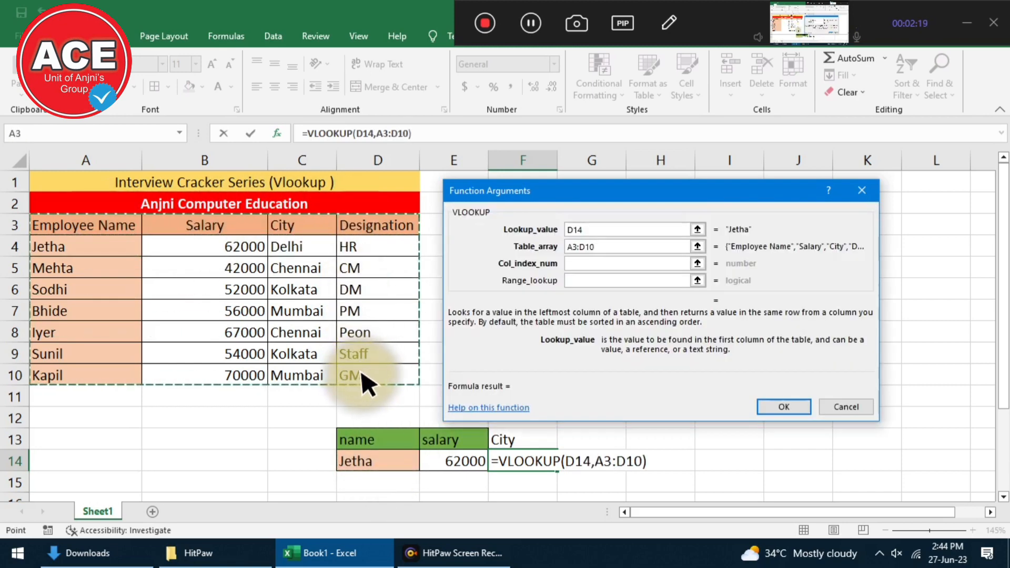
{"action": "left_click", "coordinate": [581, 259]}
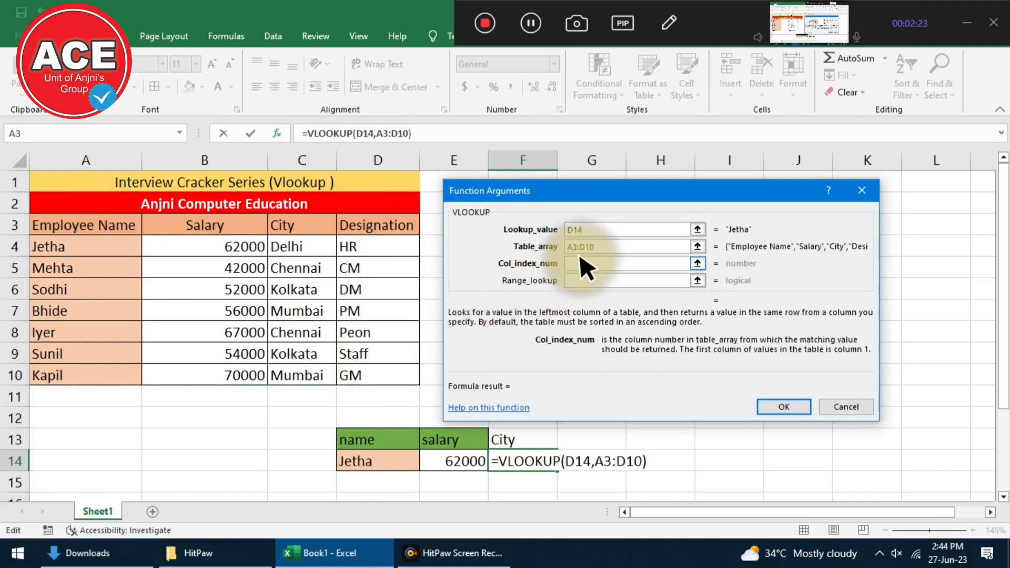
{"action": "type", "text": "3"}
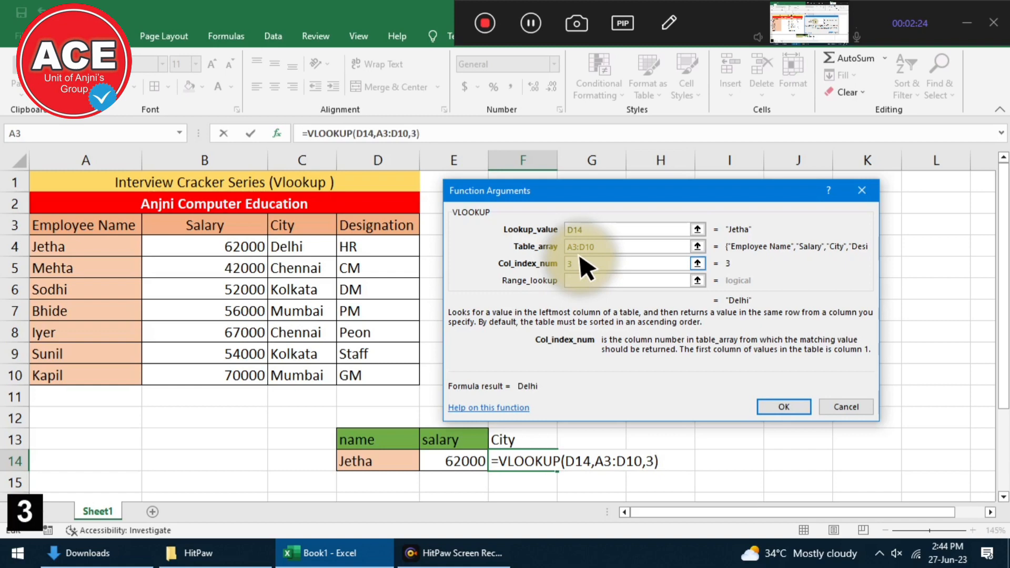
{"action": "left_click", "coordinate": [596, 281]}
{"action": "key", "text": "Return"}
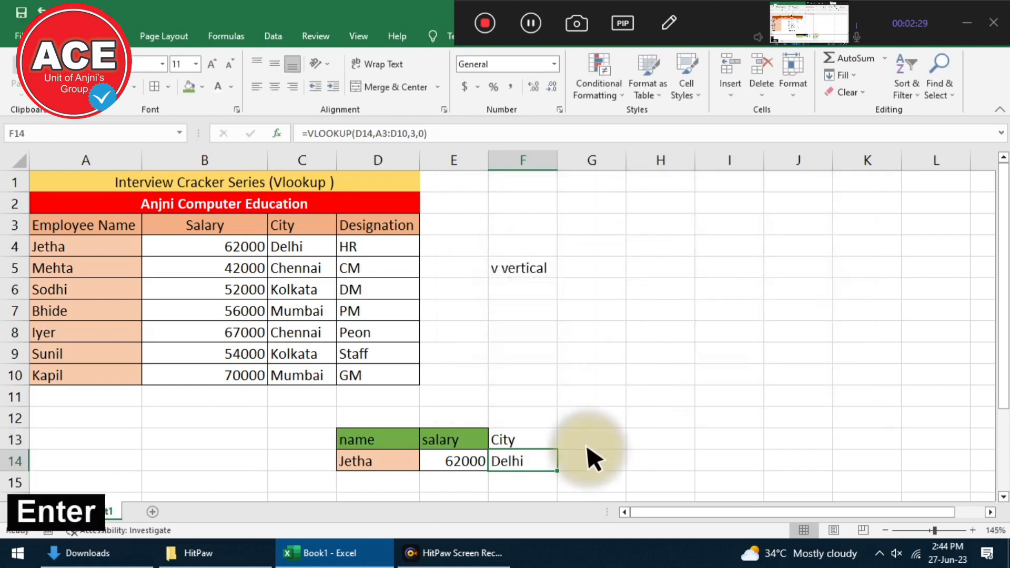
{"action": "left_click", "coordinate": [593, 463]}
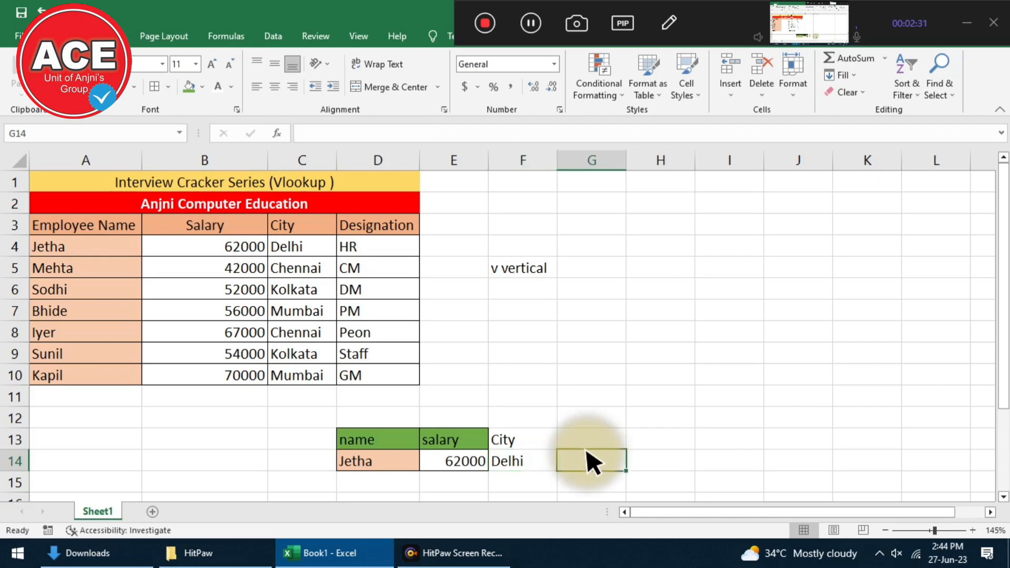
{"action": "type", "text": "=vloo"}
{"action": "key", "text": "Tab"}
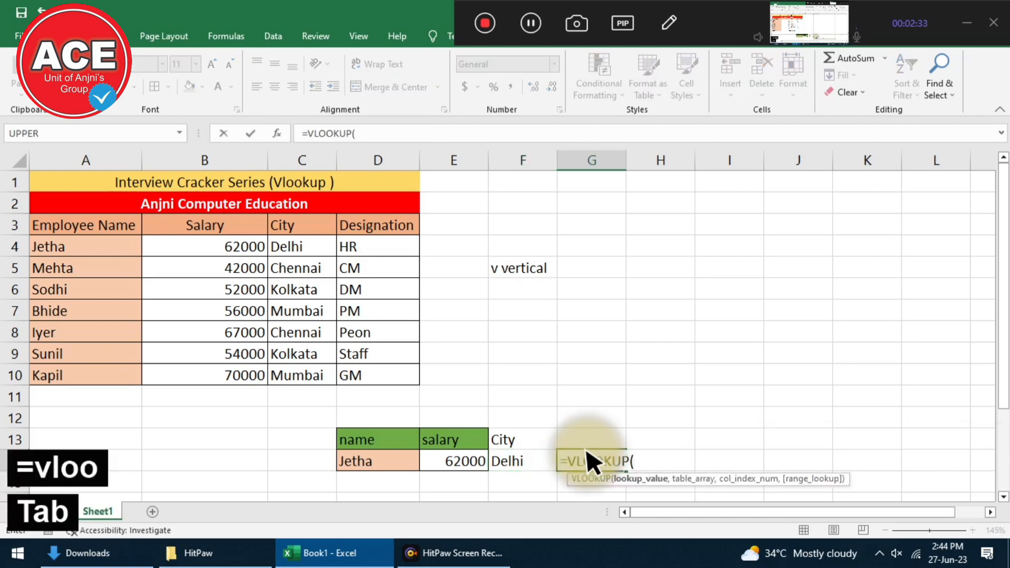
{"action": "key", "text": "ctrl+a"}
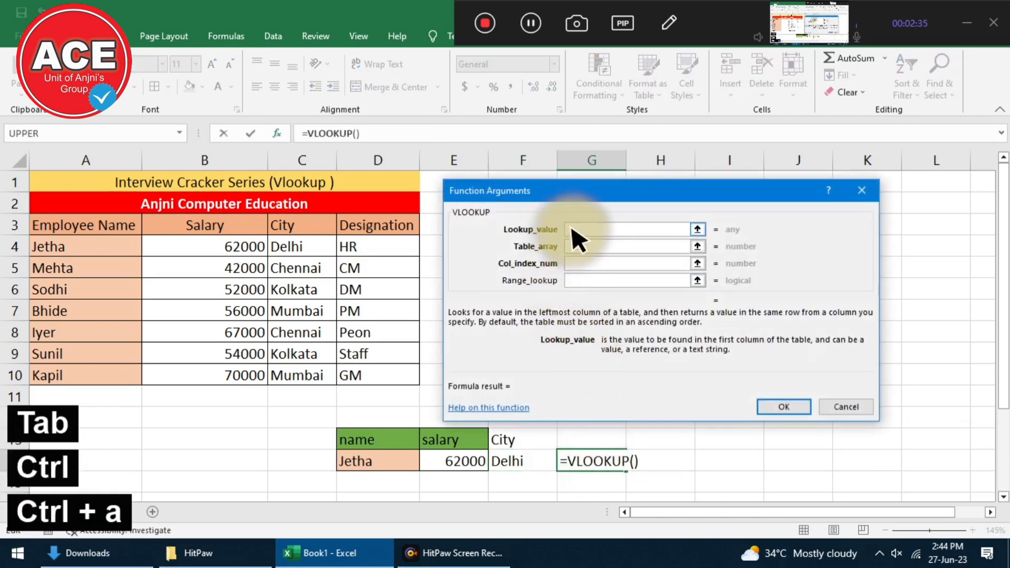
{"action": "left_click", "coordinate": [395, 463]}
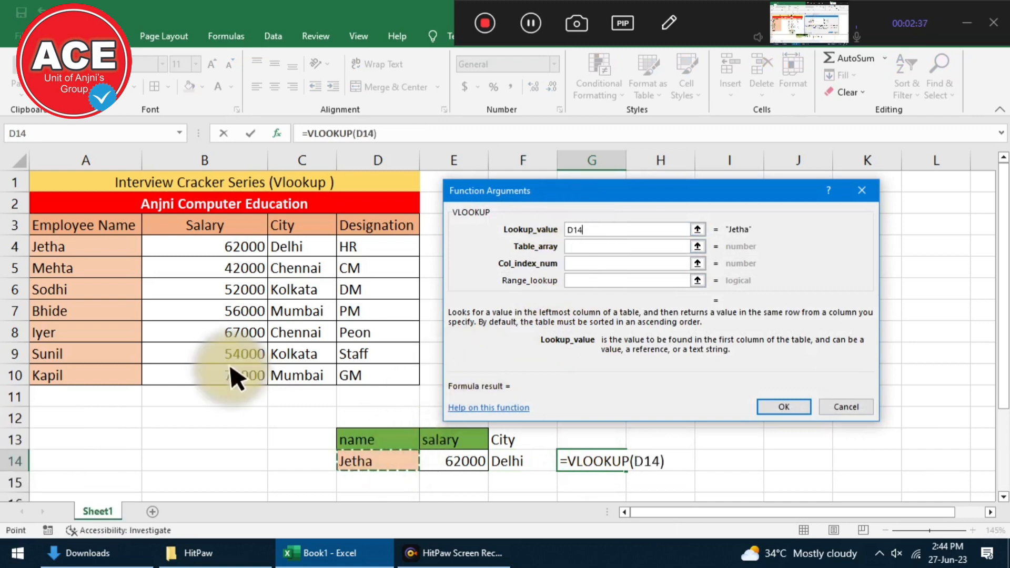
{"action": "left_click", "coordinate": [77, 247]}
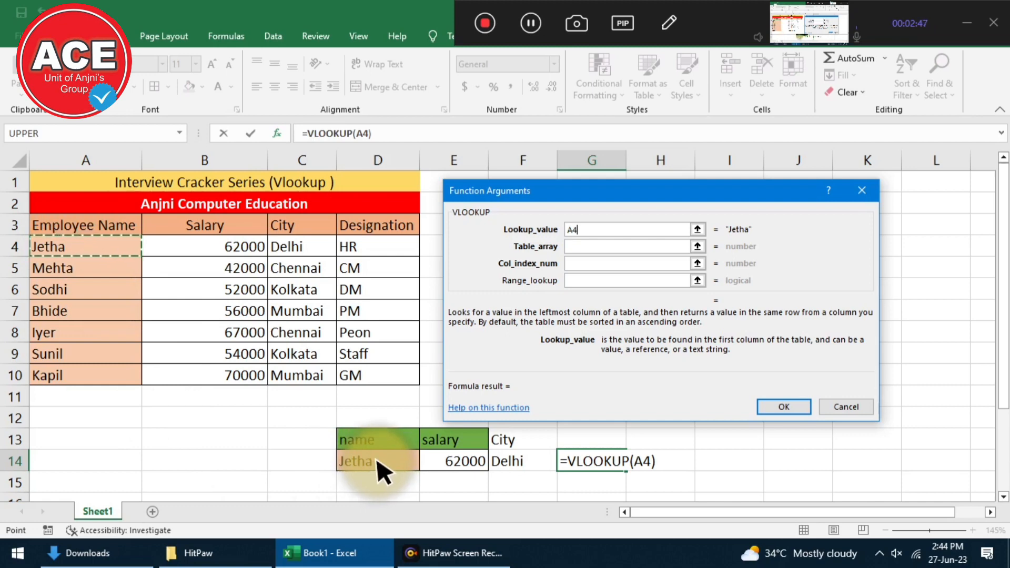
{"action": "left_click_drag", "start_coordinate": [580, 228], "coordinate": [542, 227]}
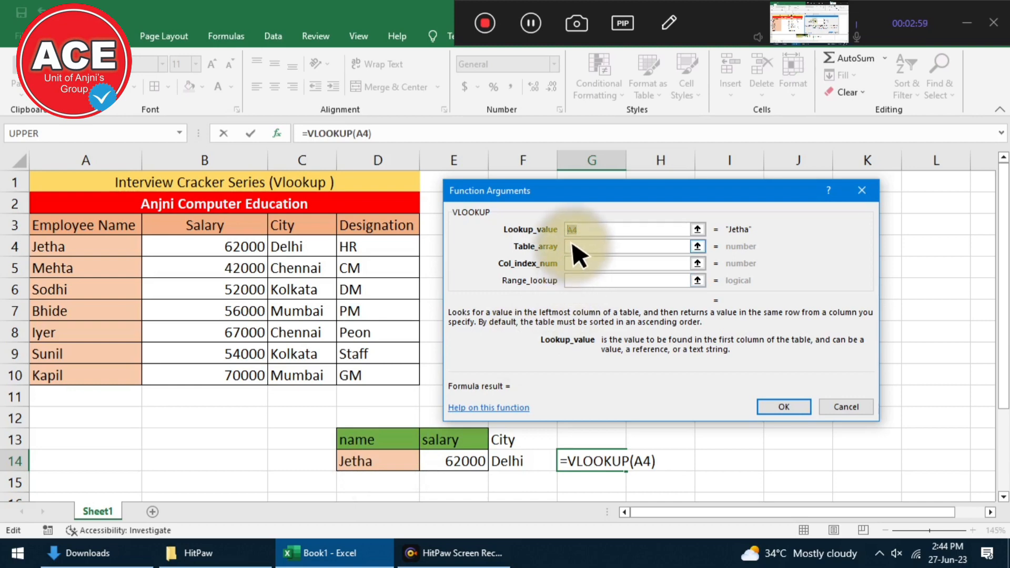
{"action": "left_click", "coordinate": [578, 264]}
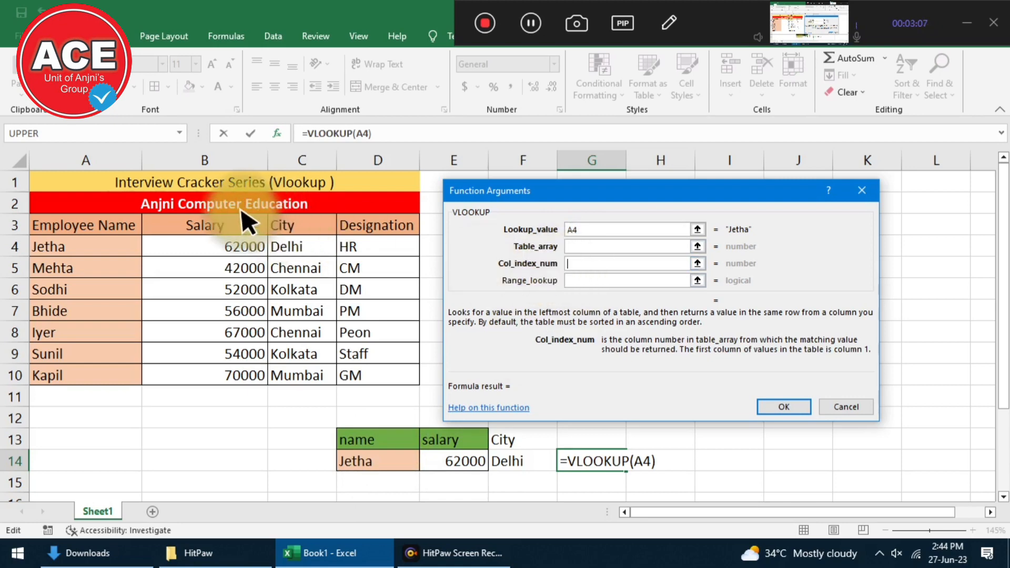
{"action": "left_click_drag", "start_coordinate": [231, 226], "coordinate": [243, 387]}
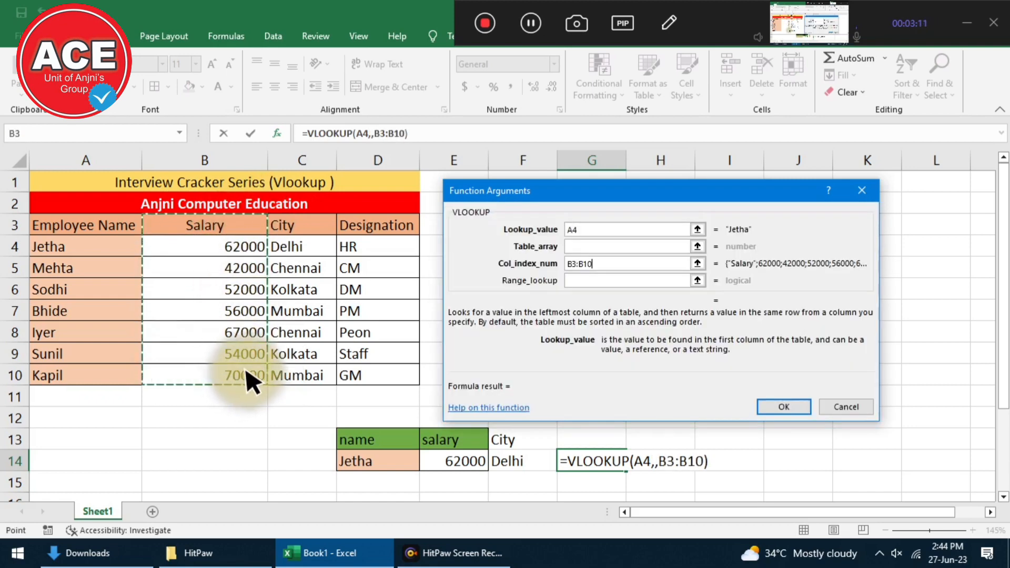
{"action": "left_click", "coordinate": [572, 281]}
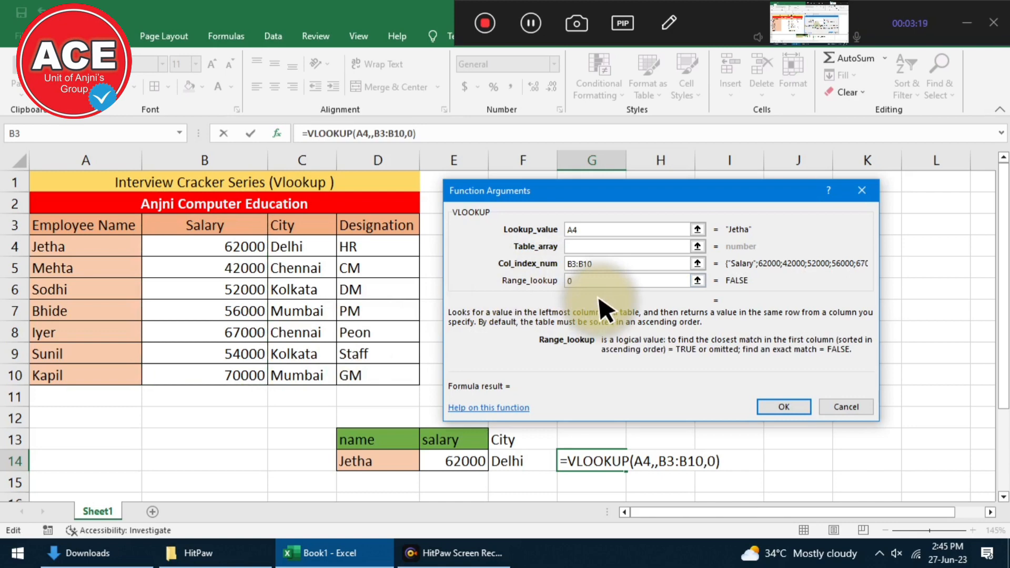
{"action": "left_click", "coordinate": [848, 413]}
{"action": "left_click", "coordinate": [604, 400]}
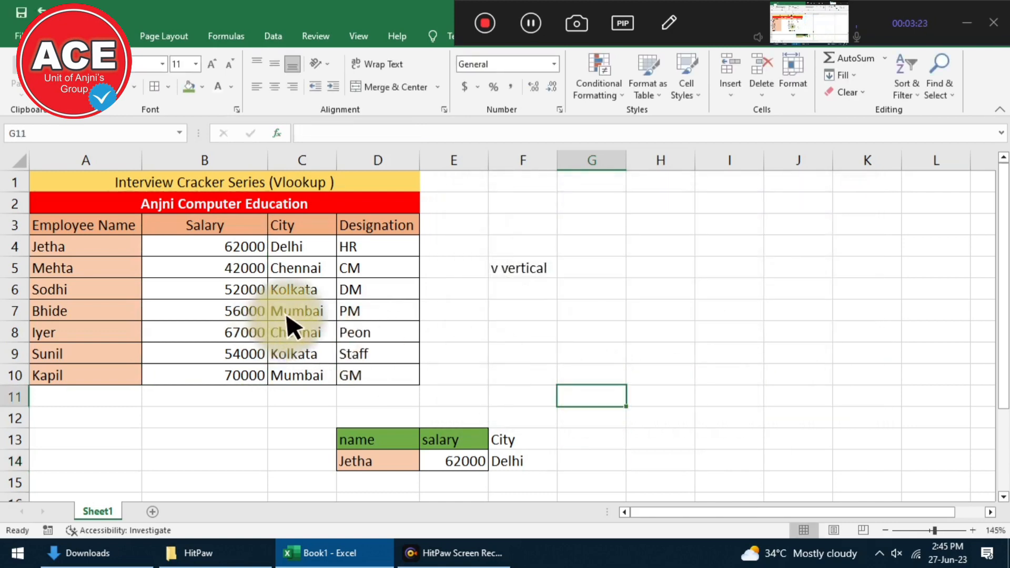
Insert a new column before the employee names and enter the header Sno in A3.
{"action": "left_click", "coordinate": [99, 161]}
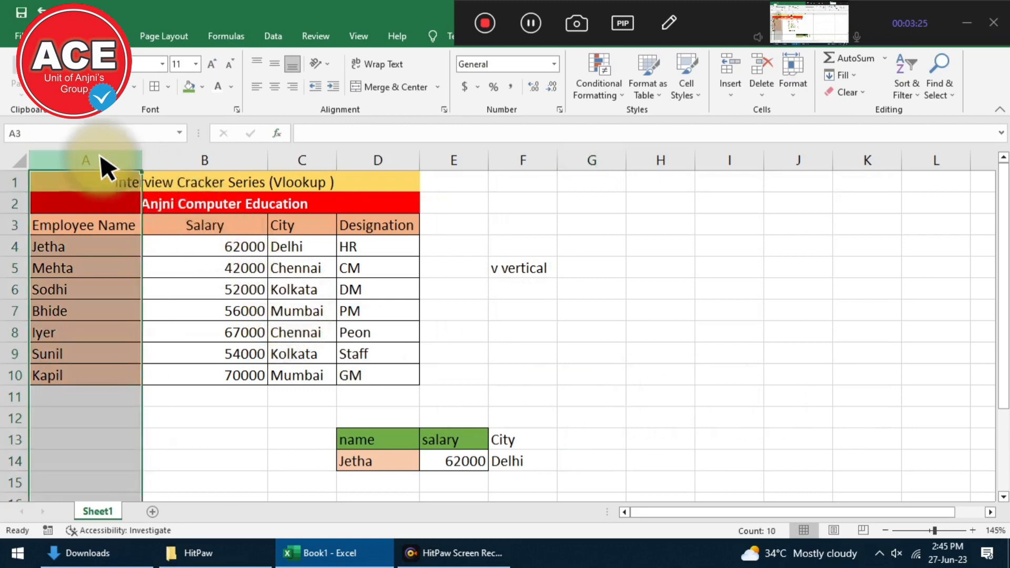
{"action": "right_click", "coordinate": [101, 161]}
{"action": "left_click", "coordinate": [142, 288]}
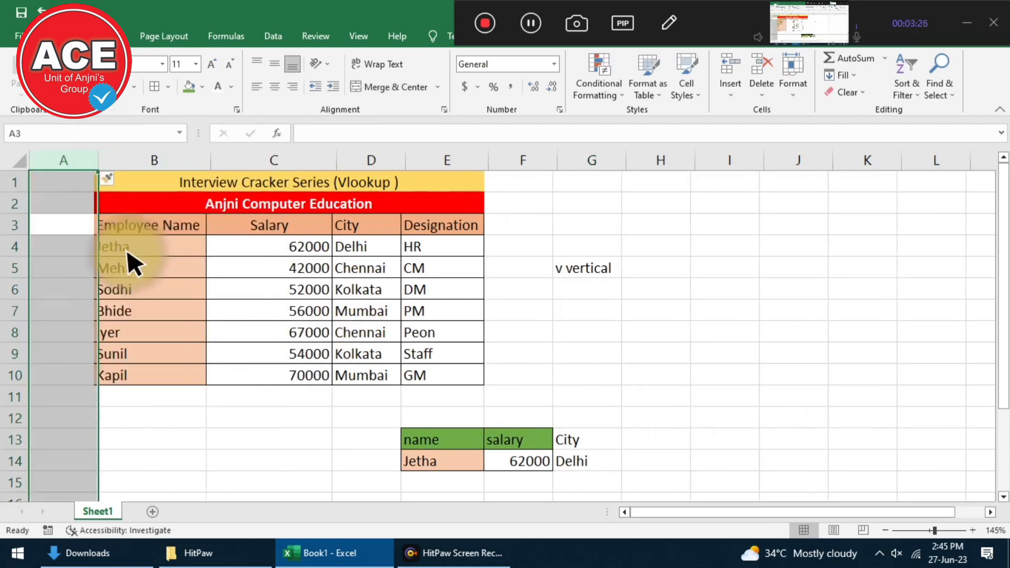
{"action": "left_click", "coordinate": [87, 227]}
{"action": "key", "text": "shift+s"}
{"action": "type", "text": "no"}
{"action": "key", "text": "Return"}
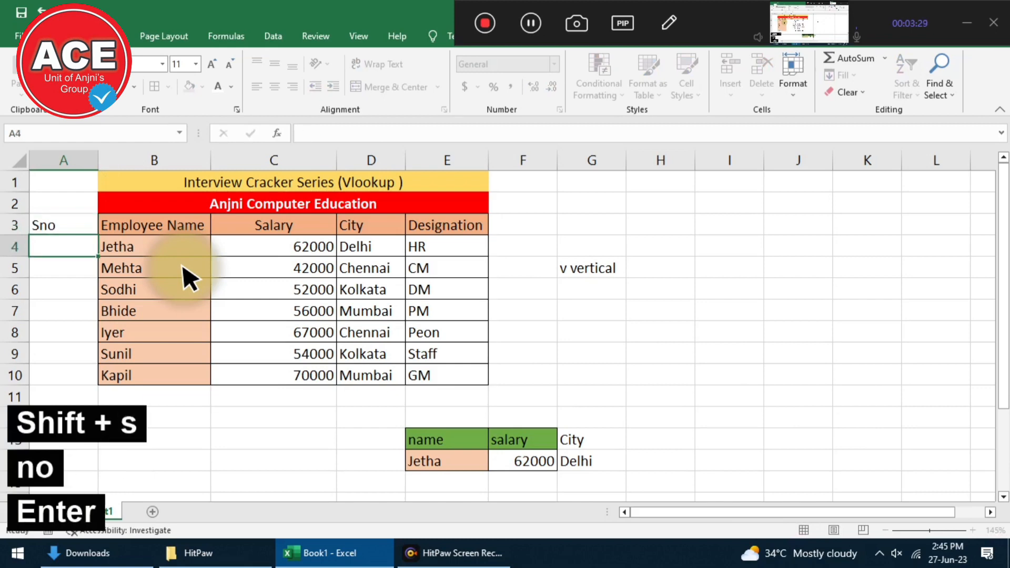
Number the employee rows 1 to 7 in A4:A10, filling down the series.
{"action": "type", "text": "1"}
{"action": "key", "text": "Return"}
{"action": "type", "text": "2"}
{"action": "key", "text": "Return"}
{"action": "type", "text": "3"}
{"action": "key", "text": "Return"}
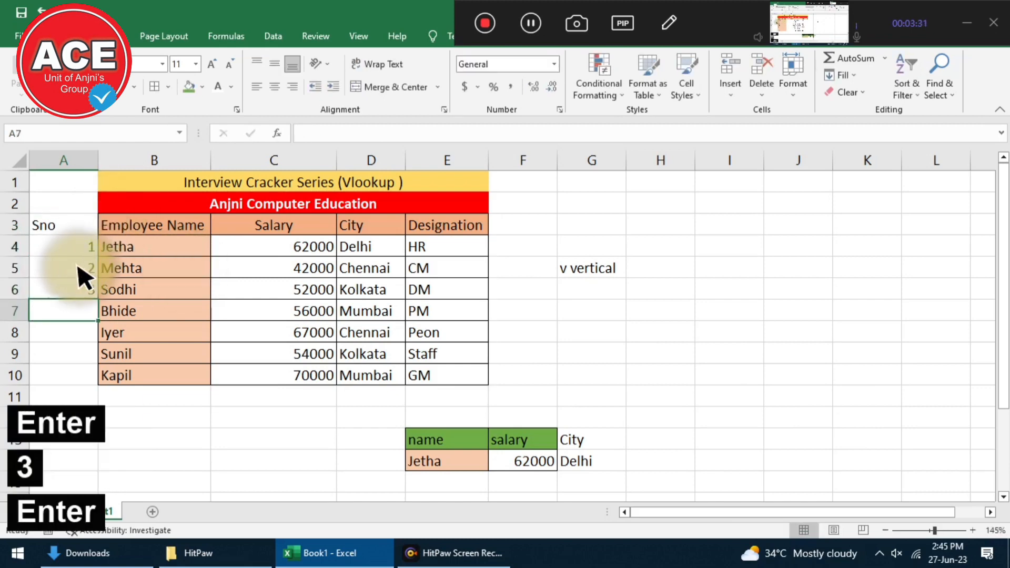
{"action": "left_click_drag", "start_coordinate": [71, 250], "coordinate": [92, 384]}
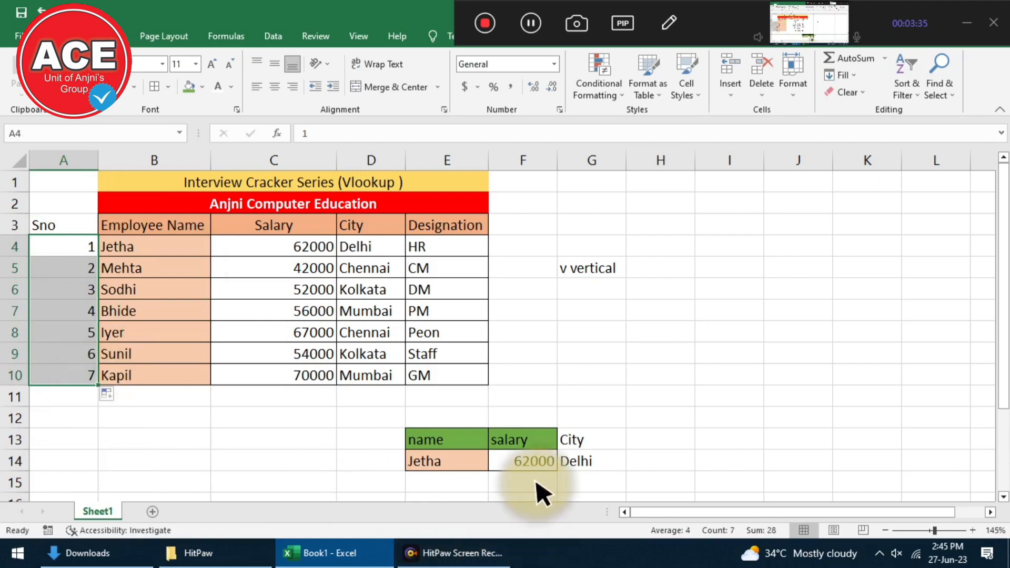
Clear the salary and city lookup formulas from F14:G14.
{"action": "left_click_drag", "start_coordinate": [550, 465], "coordinate": [582, 466]}
{"action": "key", "text": "Delete"}
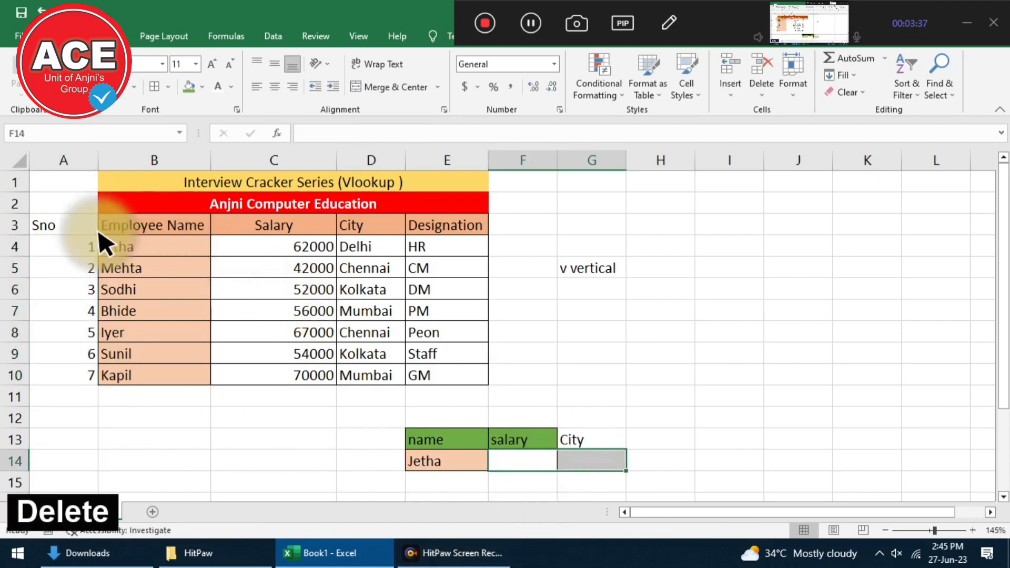
Copy the formatting of the employee name column B3:B10 onto the serial number column A3:A10.
{"action": "left_click_drag", "start_coordinate": [72, 231], "coordinate": [258, 379]}
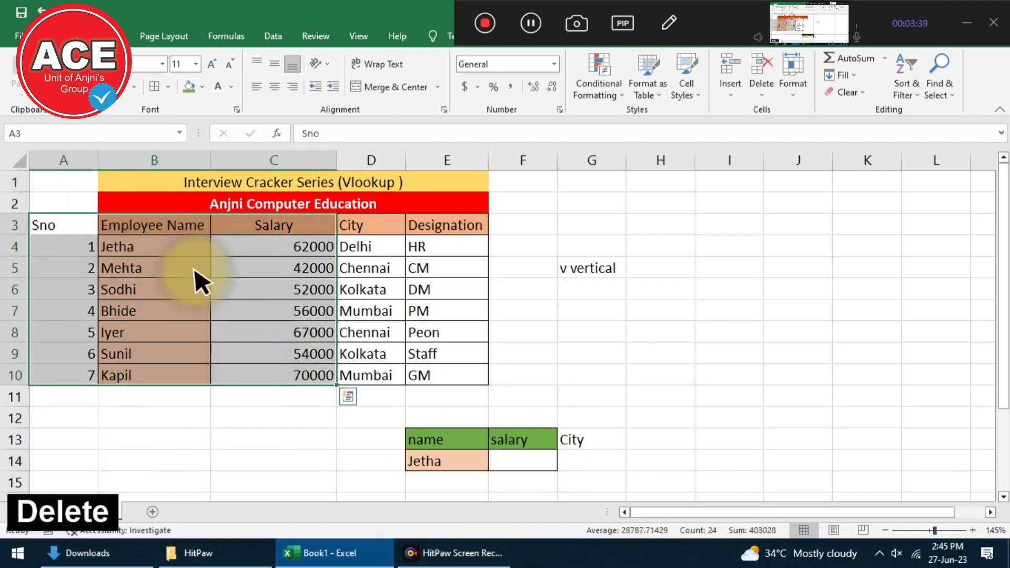
{"action": "left_click_drag", "start_coordinate": [171, 231], "coordinate": [181, 378]}
{"action": "left_click", "coordinate": [16, 89]}
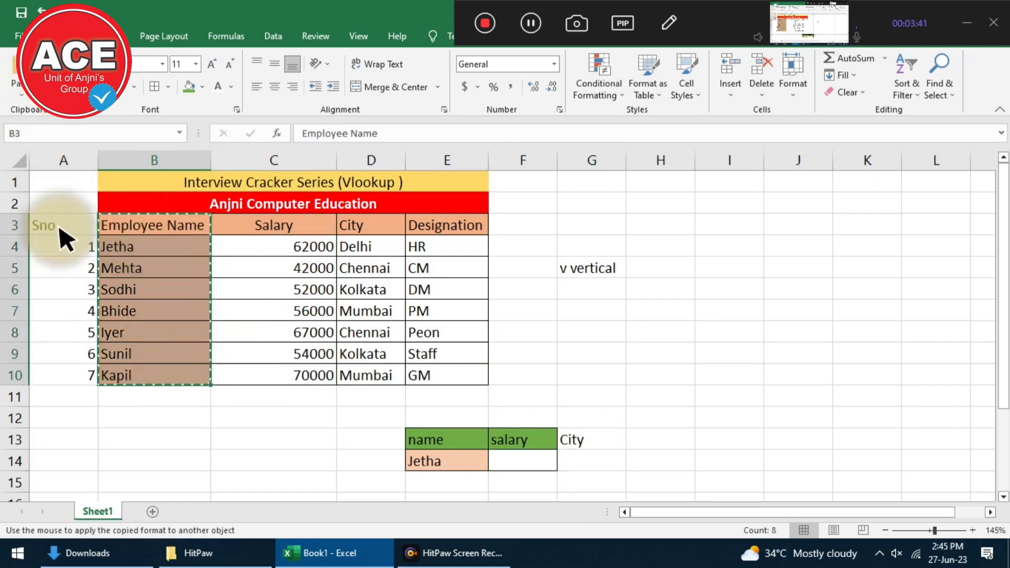
{"action": "left_click_drag", "start_coordinate": [67, 232], "coordinate": [74, 384]}
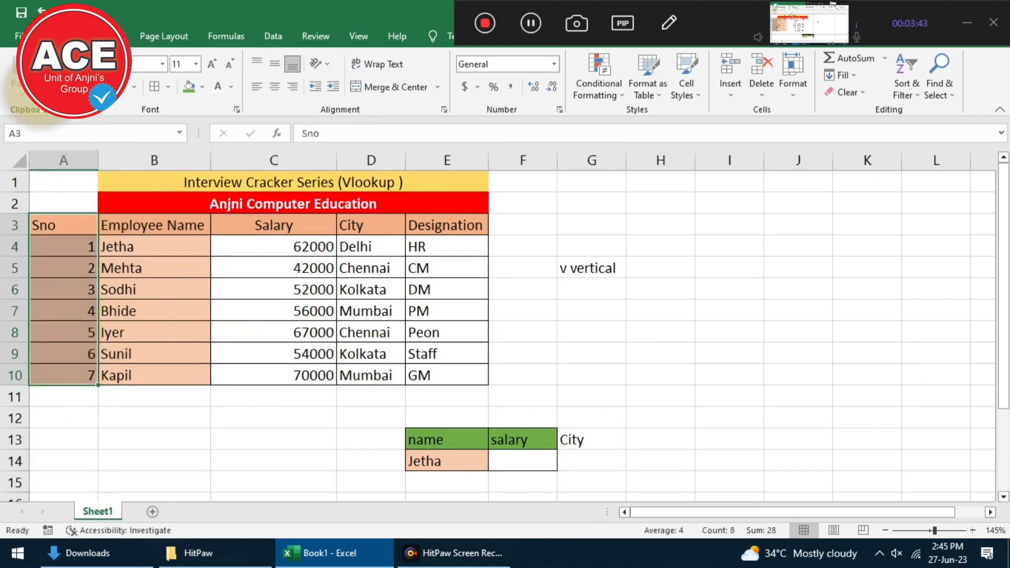
{"action": "key", "text": "Escape"}
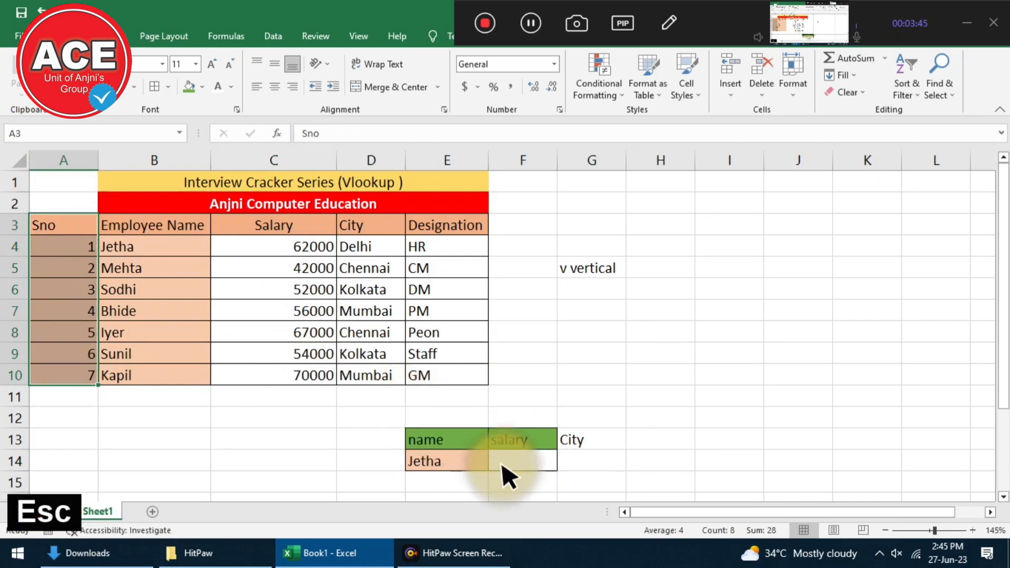
Delete the City header from G13, beside the salary header.
{"action": "left_click", "coordinate": [550, 462]}
{"action": "left_click", "coordinate": [584, 441]}
{"action": "key", "text": "Delete"}
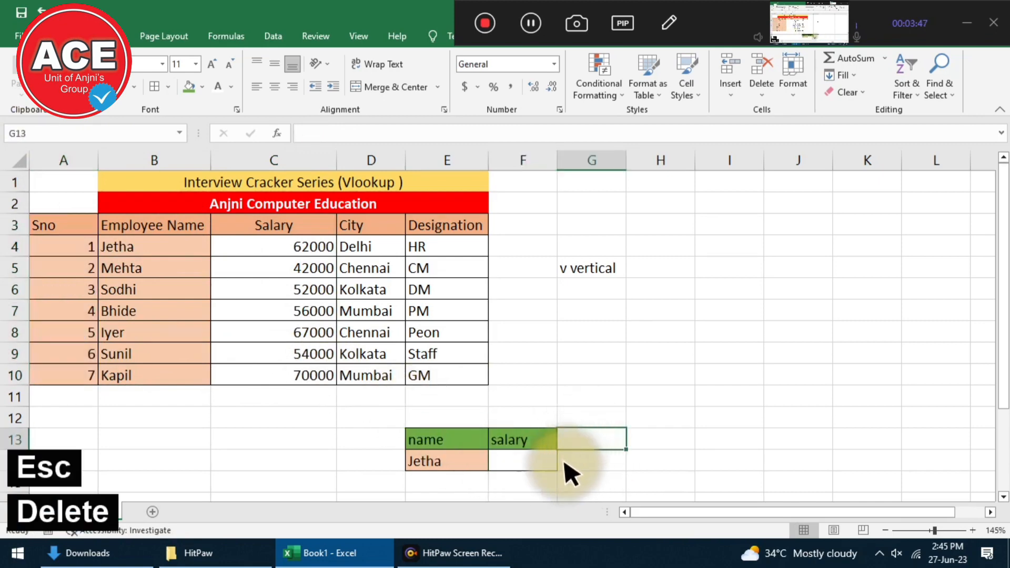
Enter a VLOOKUP in F14 with lookup value E14, table array A3:E10, column index 3 and range lookup 0.
{"action": "left_click", "coordinate": [556, 464]}
{"action": "type", "text": "=vloo"}
{"action": "key", "text": "Tab"}
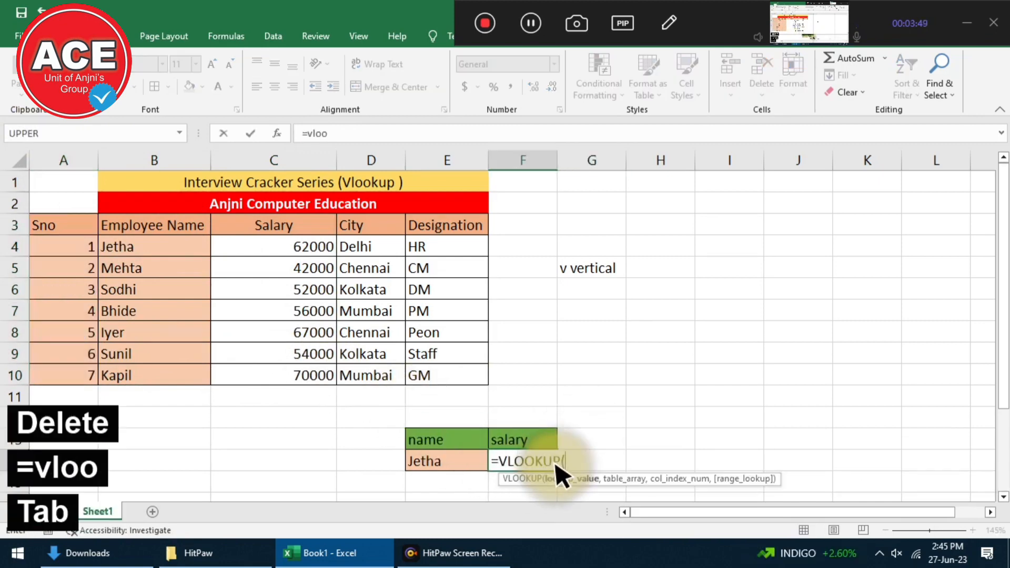
{"action": "key", "text": "ctrl+a"}
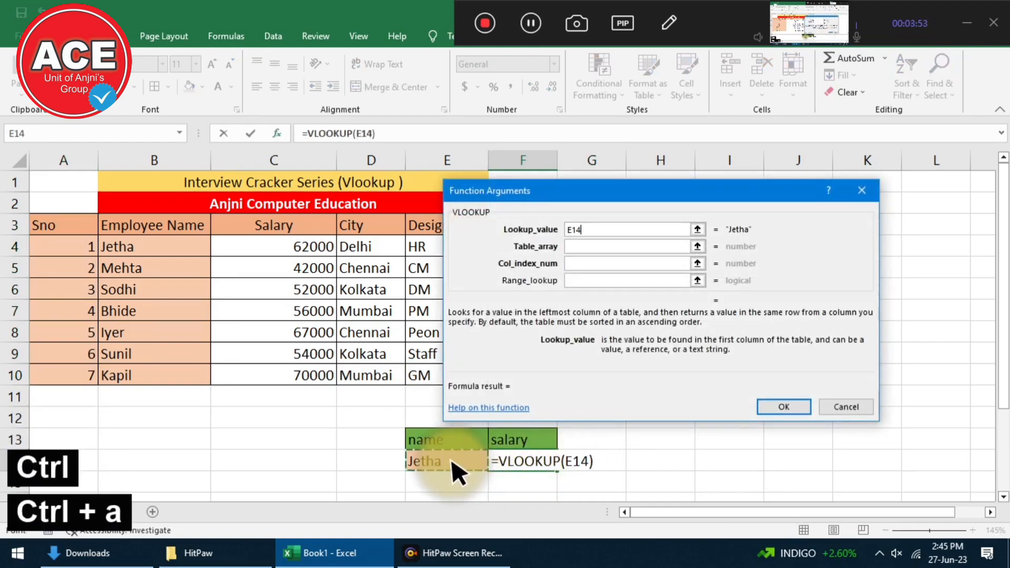
{"action": "left_click", "coordinate": [581, 246]}
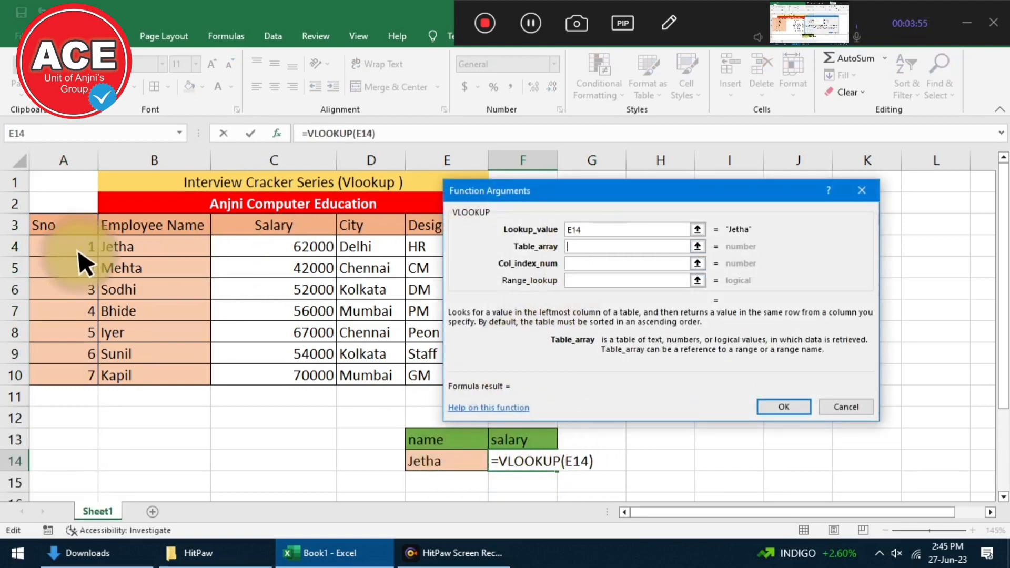
{"action": "left_click_drag", "start_coordinate": [63, 225], "coordinate": [462, 383]}
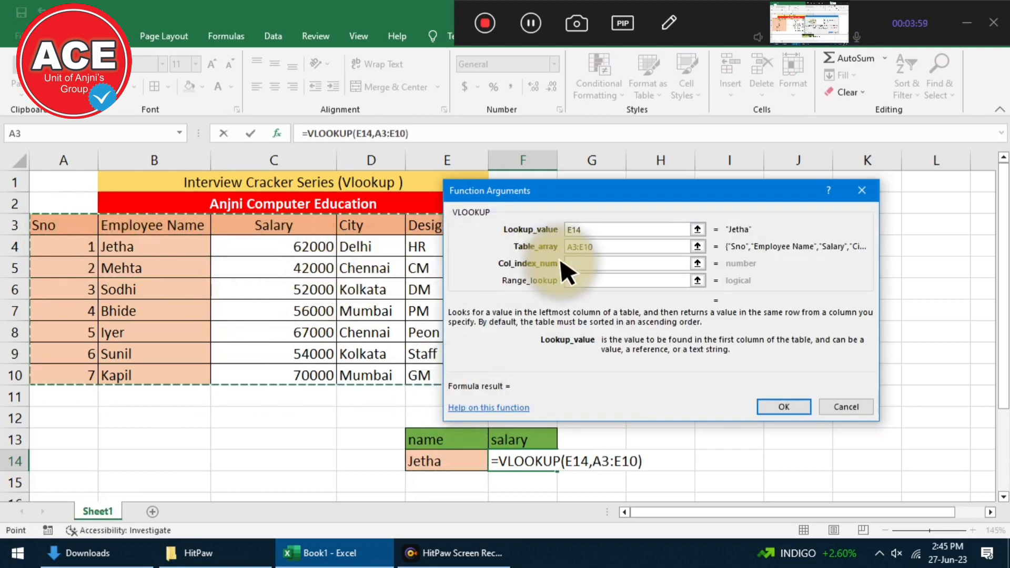
{"action": "left_click", "coordinate": [577, 263]}
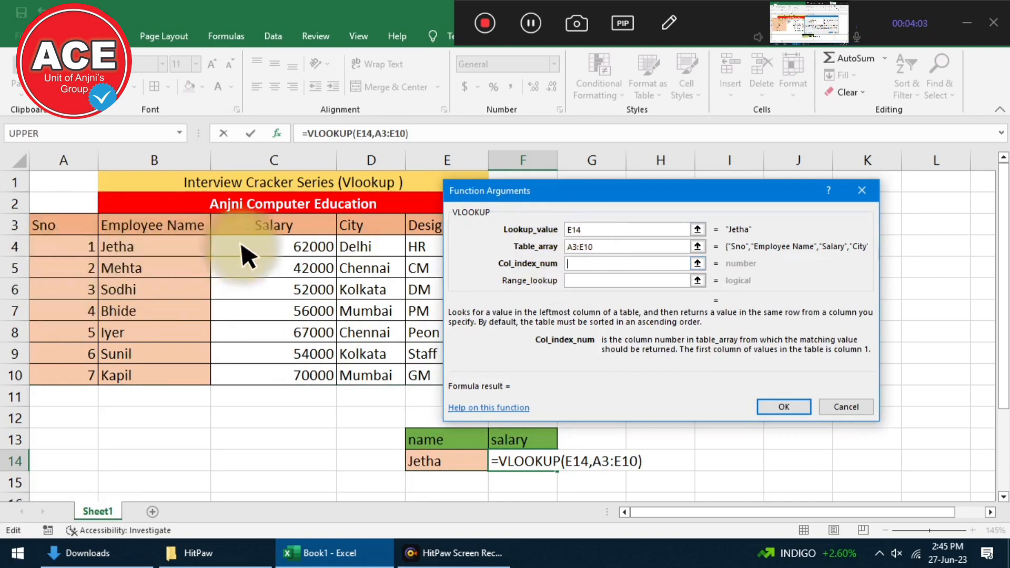
{"action": "type", "text": "3"}
{"action": "left_click", "coordinate": [596, 280]}
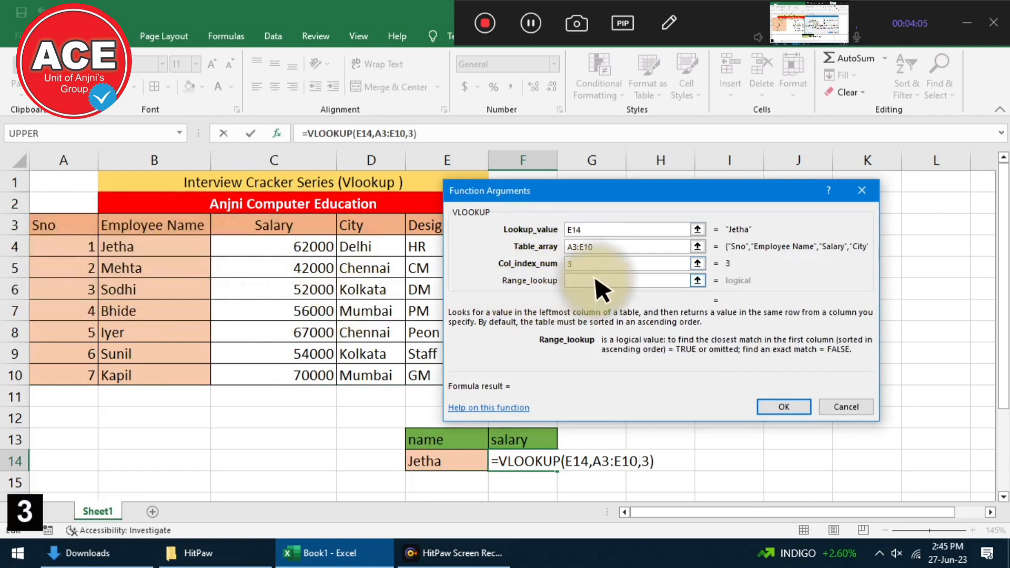
{"action": "type", "text": "0"}
{"action": "key", "text": "Return"}
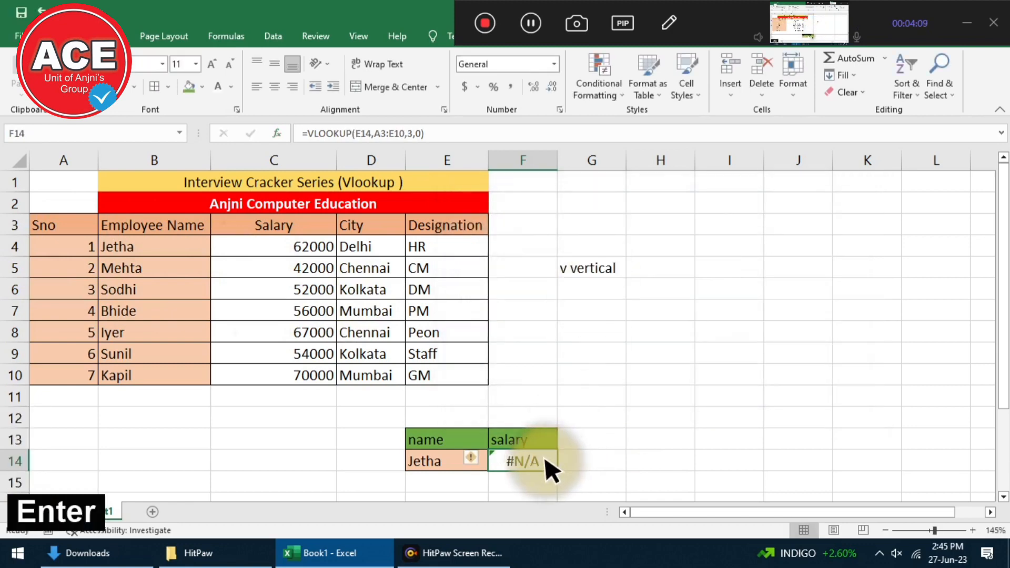
Replace the formula in F14 with a VLOOKUP using lookup value E14, table array B3:E10, column index 2 and range lookup 0.
{"action": "type", "text": "=vloo"}
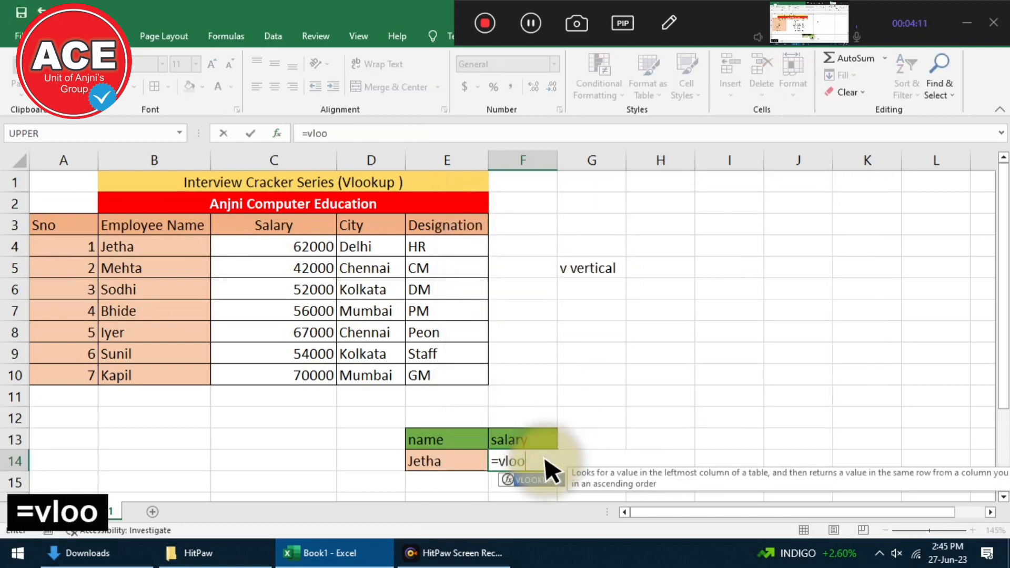
{"action": "key", "text": "Tab"}
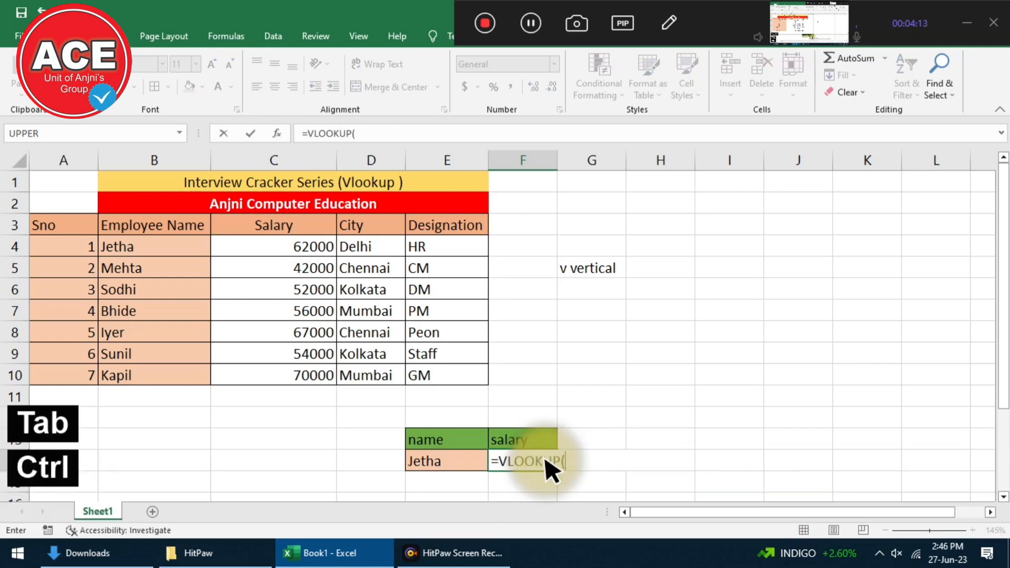
{"action": "key", "text": "ctrl+a"}
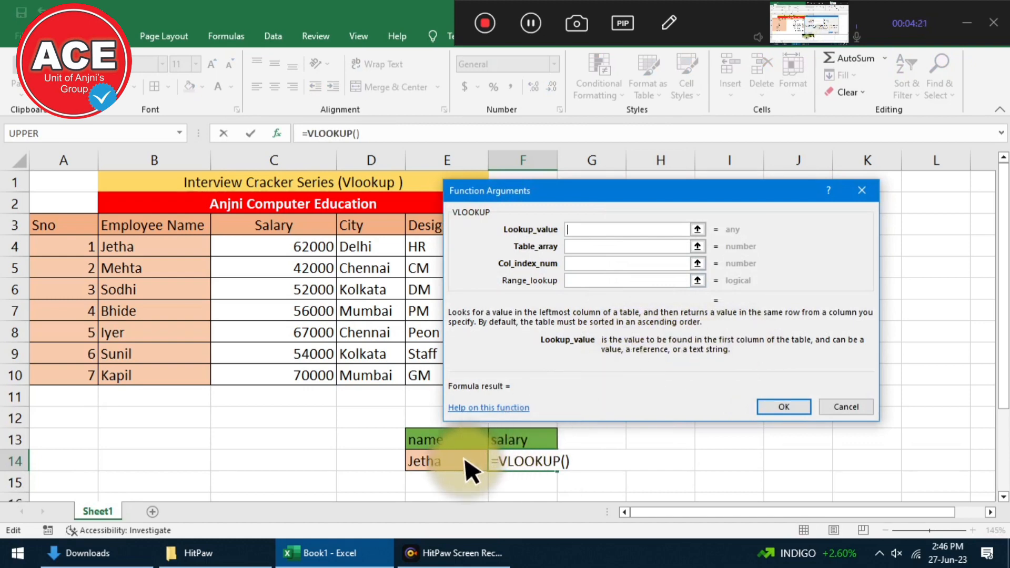
{"action": "left_click", "coordinate": [584, 246]}
{"action": "left_click_drag", "start_coordinate": [174, 227], "coordinate": [433, 383]}
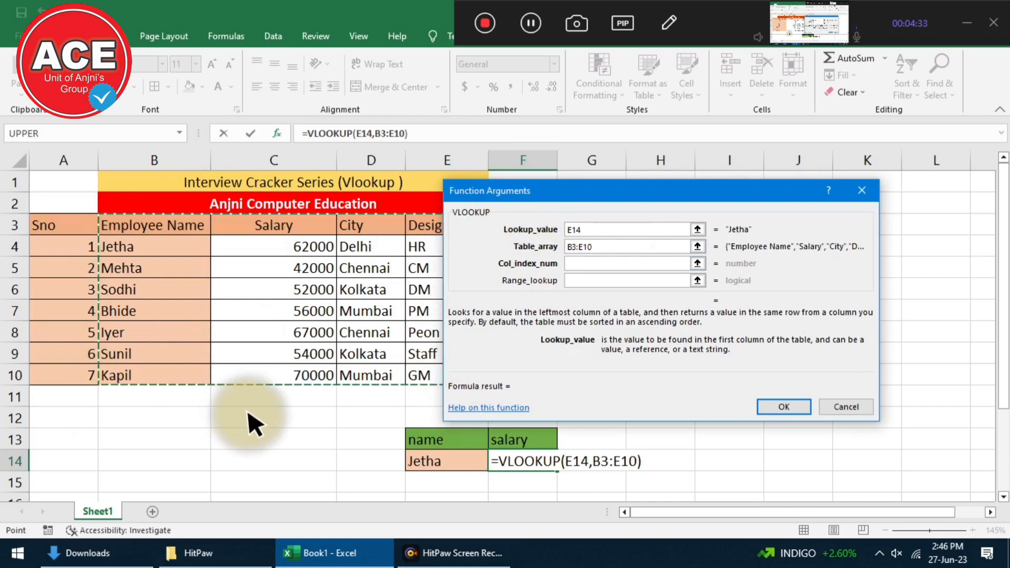
{"action": "left_click", "coordinate": [576, 264]}
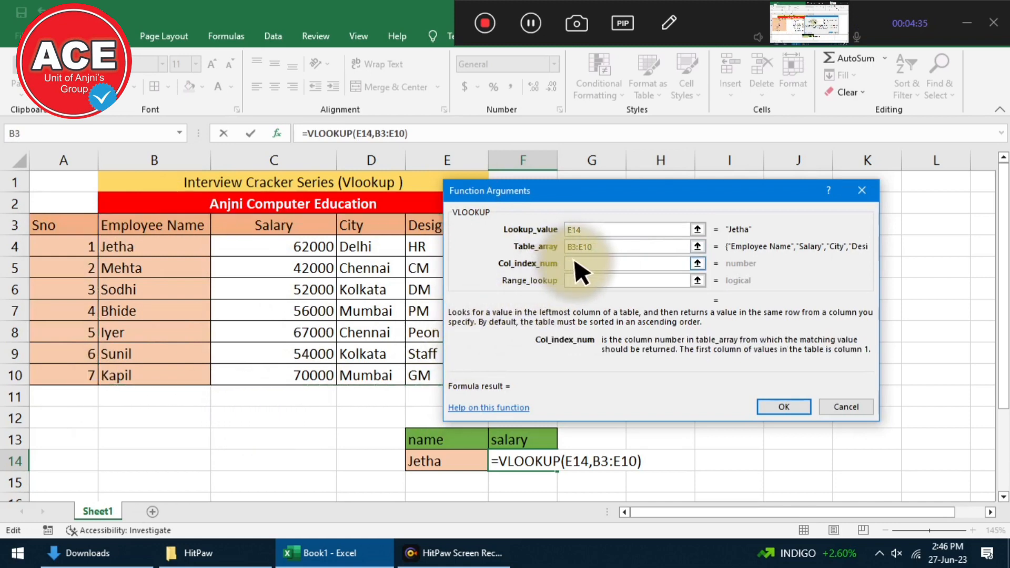
{"action": "type", "text": "2"}
{"action": "left_click", "coordinate": [584, 280]}
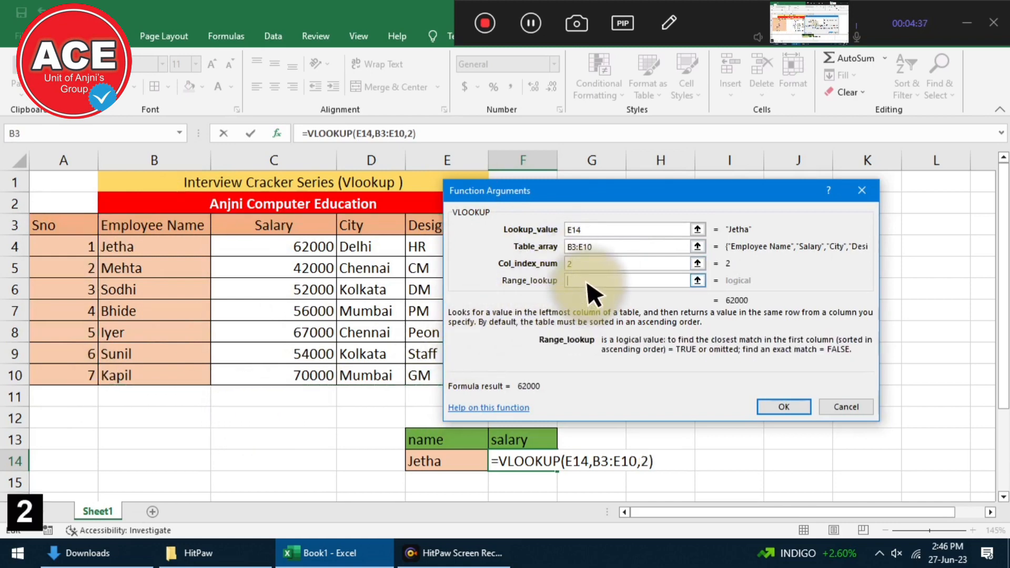
{"action": "type", "text": "0"}
{"action": "left_click", "coordinate": [783, 406]}
Test the salary lookup by entering the employee name from B5 in E14.
{"action": "left_click", "coordinate": [463, 466]}
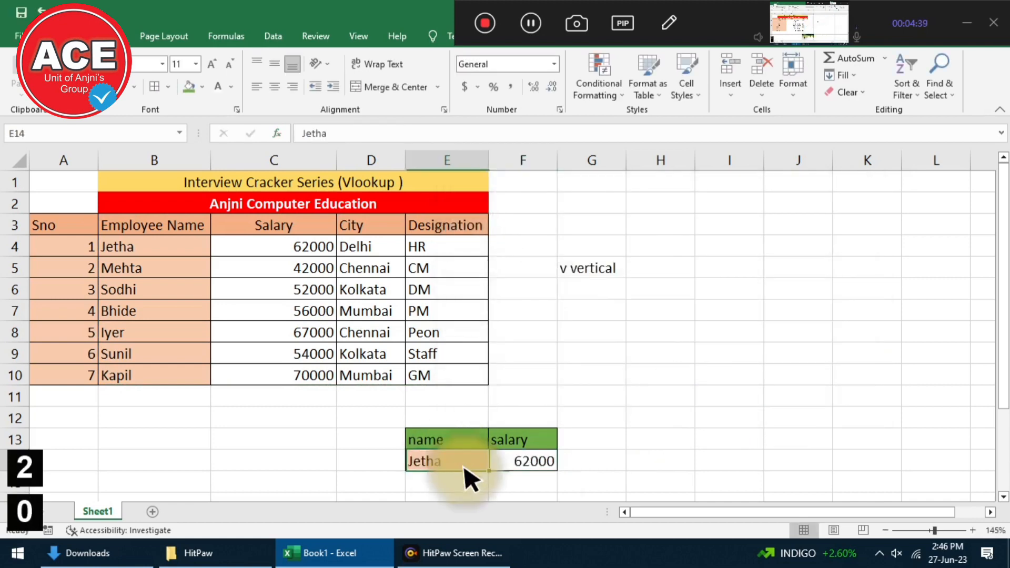
{"action": "type", "text": "Meh"}
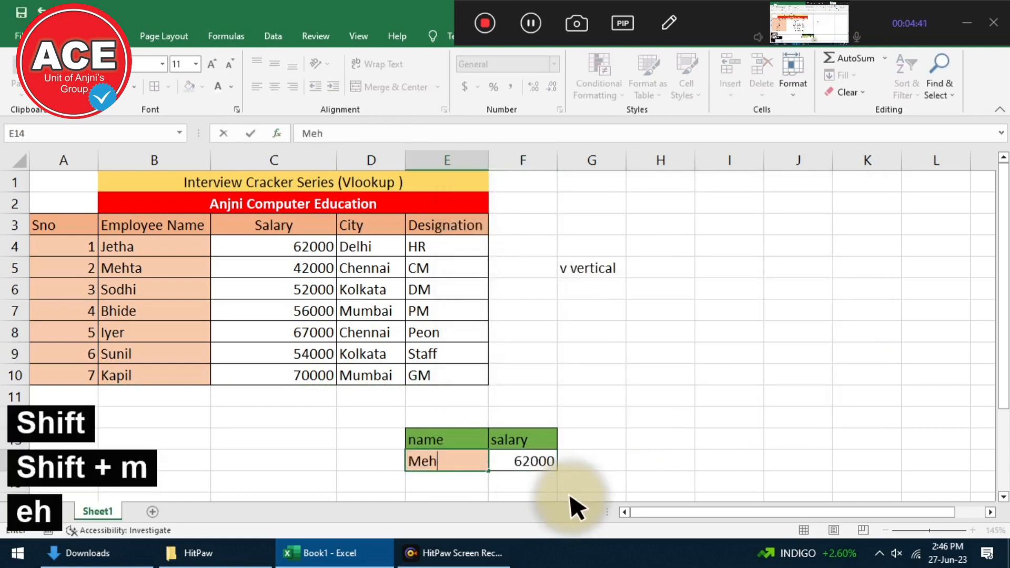
{"action": "key", "text": "Return"}
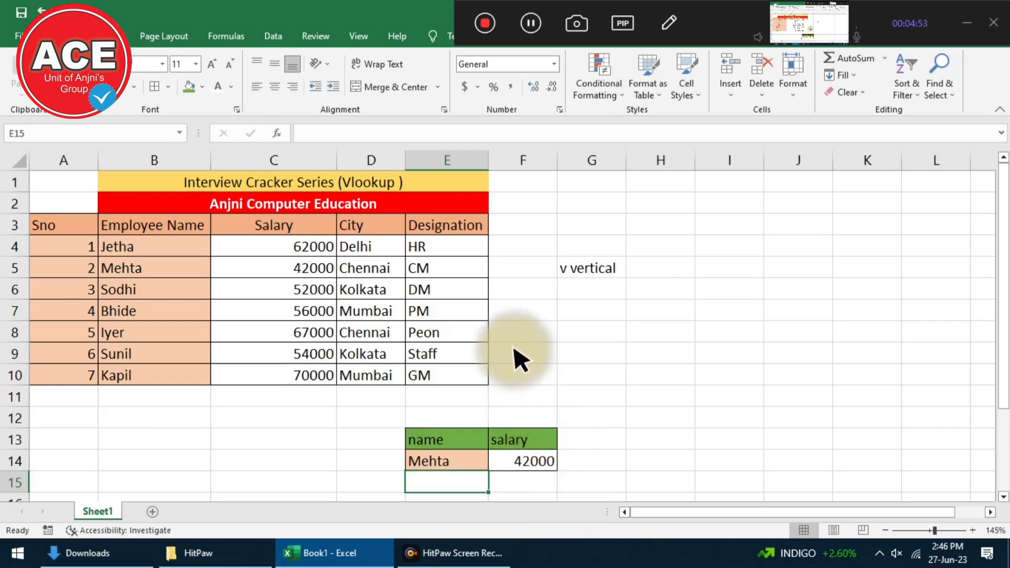
Enter the note "If means agar" in E1 of Sheet2, beside the Interview Cracker Series (If) title.
{"action": "left_click", "coordinate": [416, 185]}
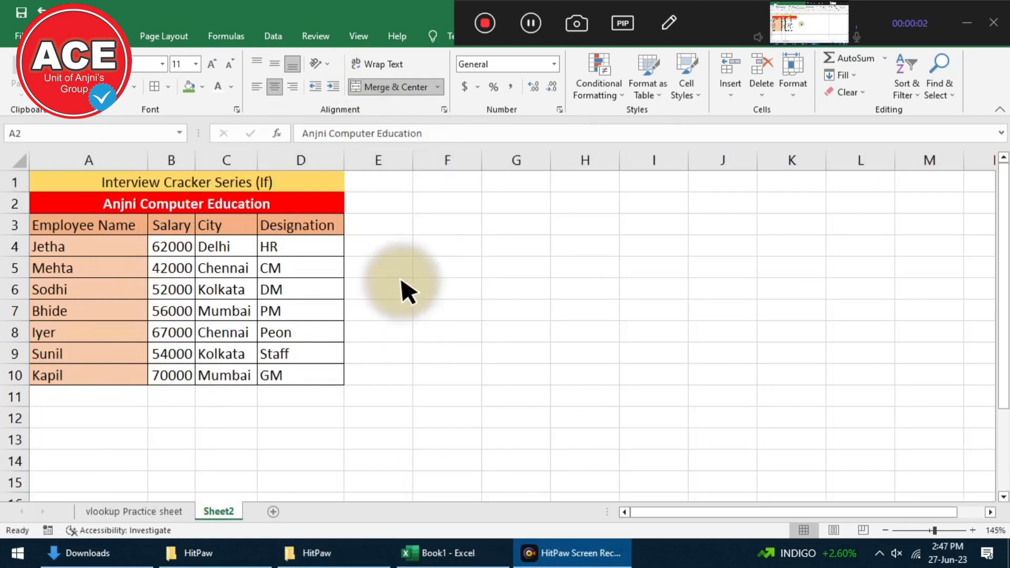
{"action": "left_click", "coordinate": [382, 251]}
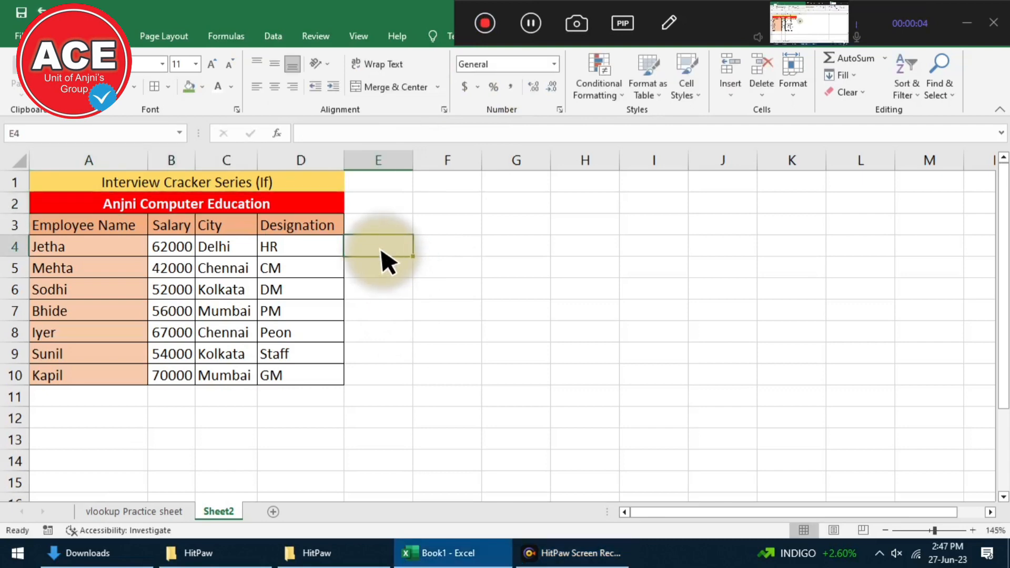
{"action": "left_click", "coordinate": [378, 188]}
{"action": "type", "text": "i"}
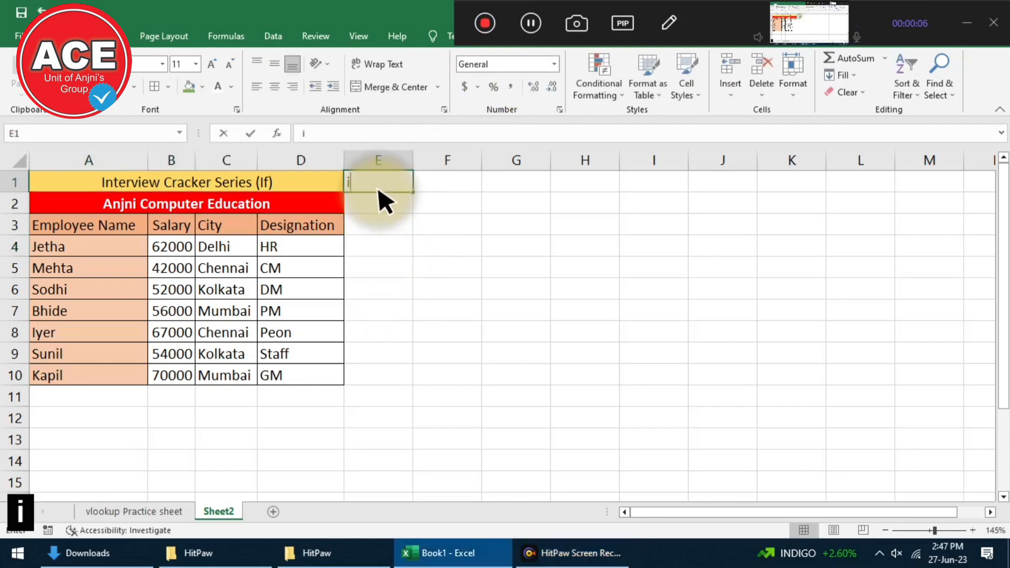
{"action": "key", "text": "BackSpace"}
{"action": "type", "text": "f m"}
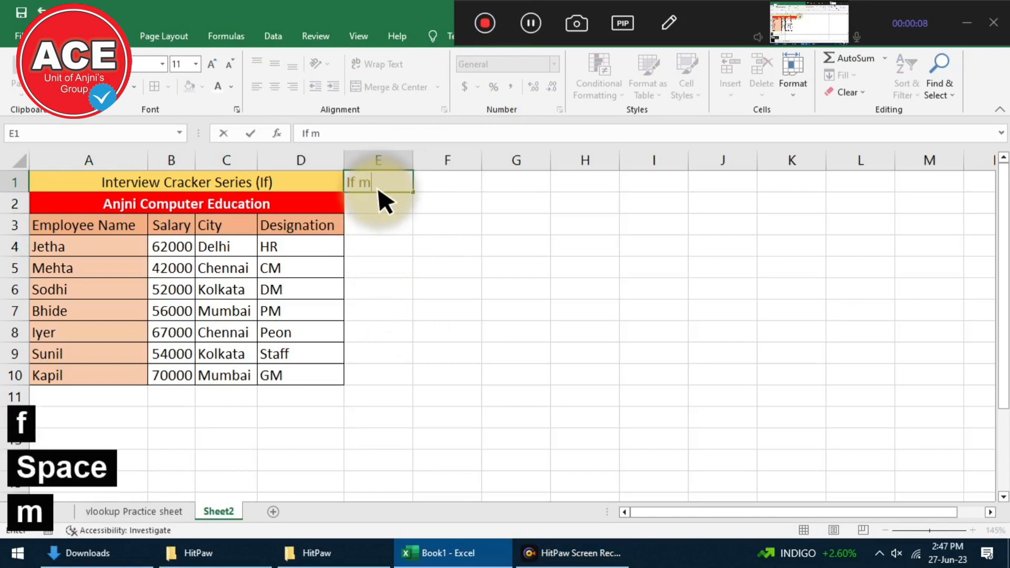
{"action": "type", "text": "eans aga"}
{"action": "key", "text": "Return"}
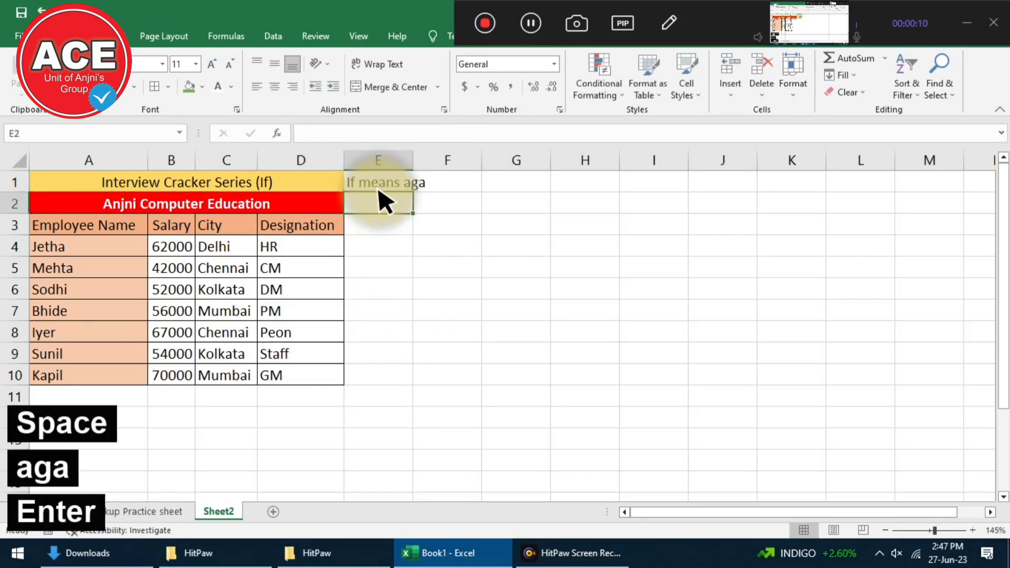
{"action": "key", "text": "Up"}
{"action": "key", "text": "F2"}
{"action": "type", "text": "r"}
{"action": "key", "text": "Return"}
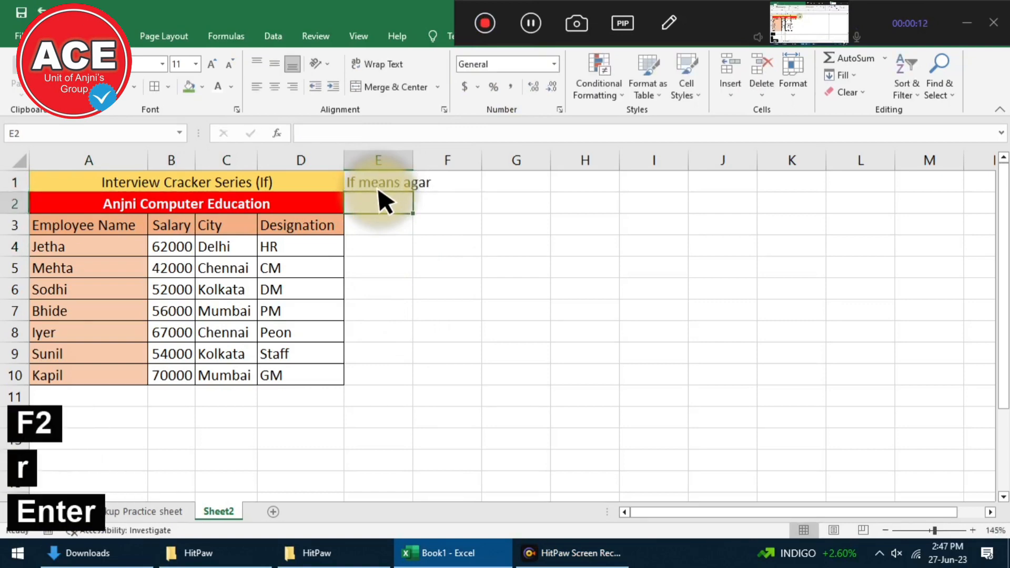
{"action": "left_click", "coordinate": [185, 247]}
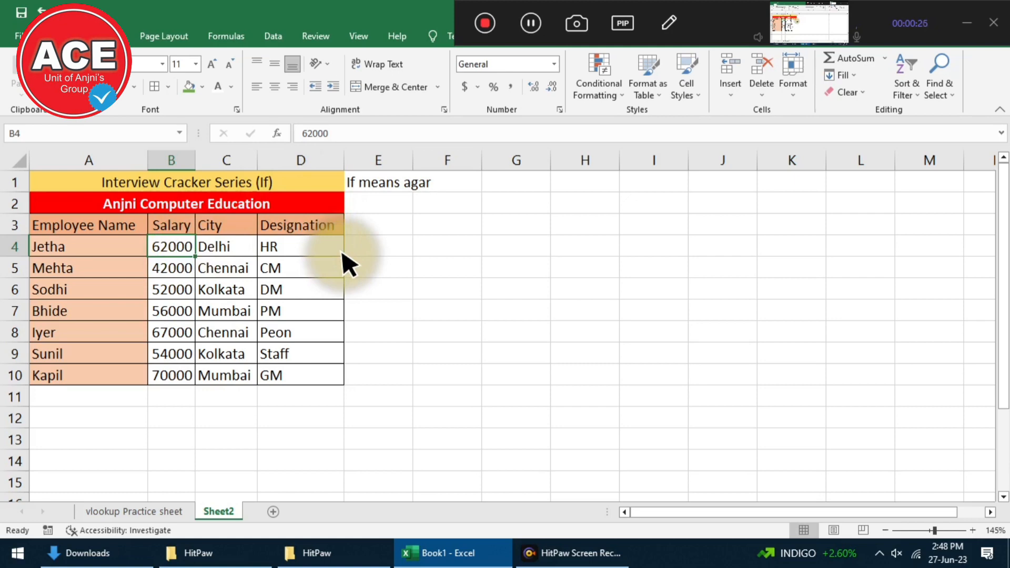
{"action": "left_click_drag", "start_coordinate": [164, 245], "coordinate": [183, 394]}
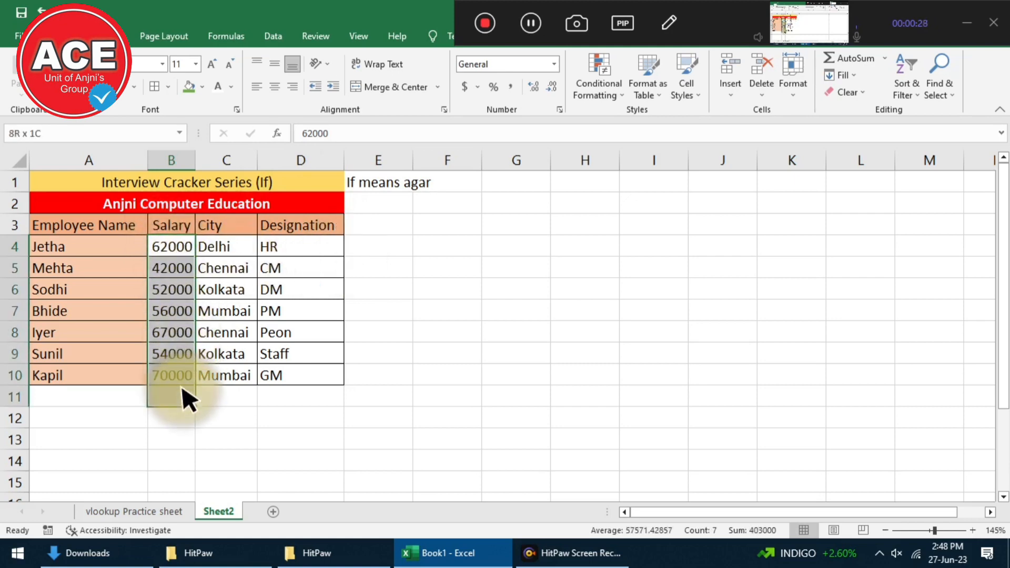
{"action": "left_click", "coordinate": [518, 227]}
List the comparison operators <, >, =, <>, <= and >= in cells J2 to J7.
{"action": "left_click", "coordinate": [690, 206]}
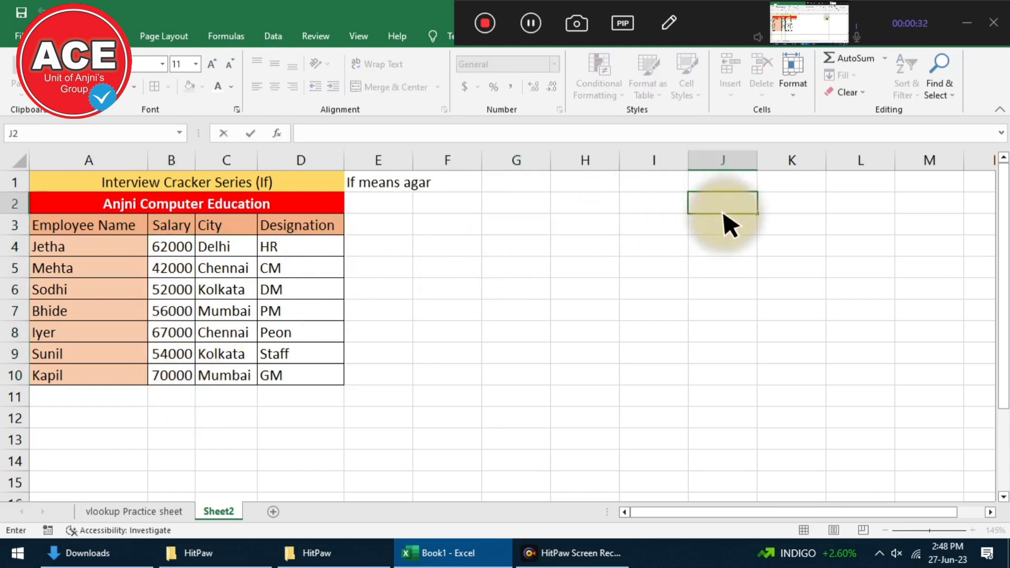
{"action": "type", "text": "<"}
{"action": "key", "text": "Return"}
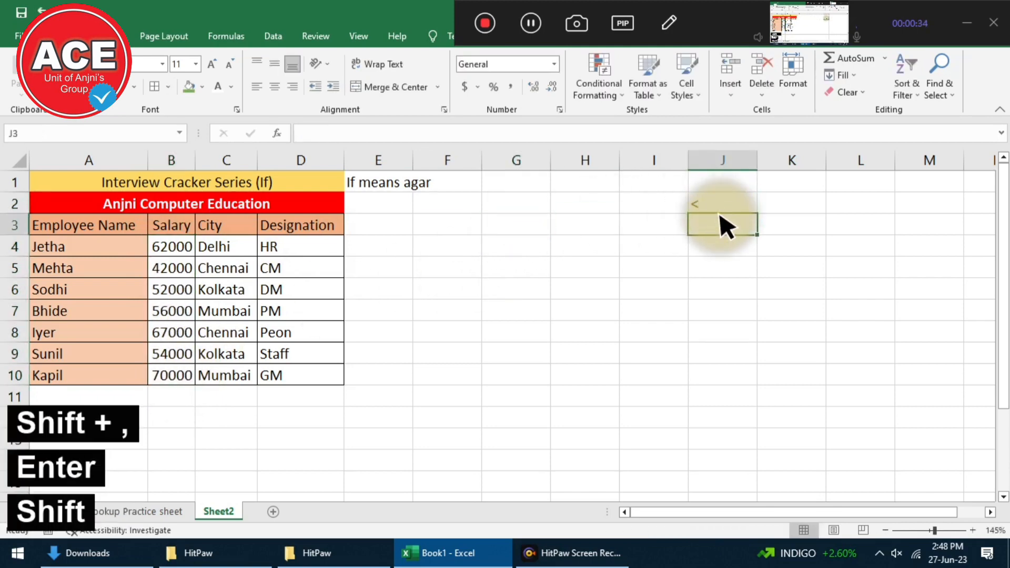
{"action": "type", "text": ">"}
{"action": "key", "text": "Return"}
{"action": "type", "text": "="}
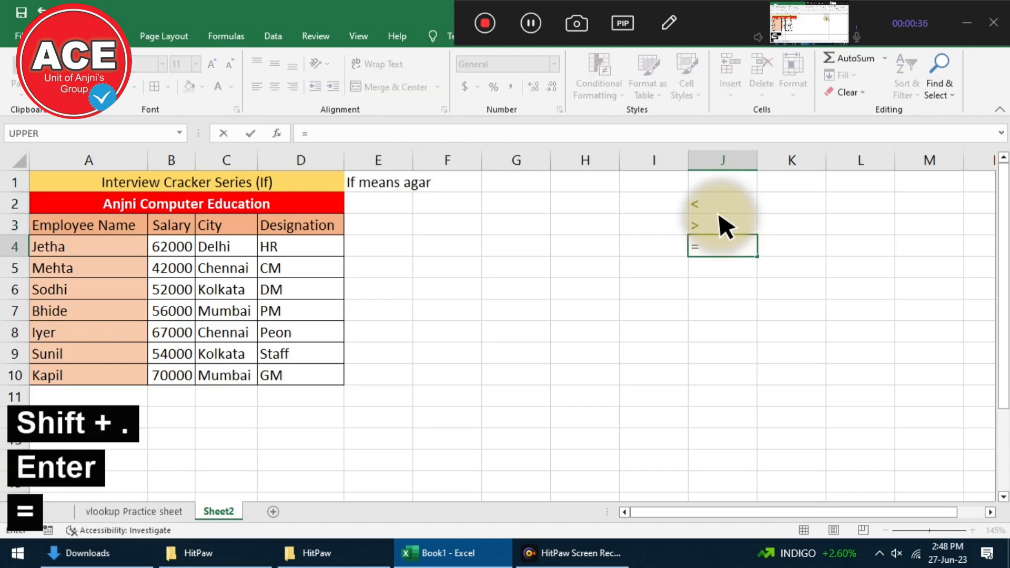
{"action": "key", "text": "Return"}
{"action": "type", "text": "<>"}
{"action": "key", "text": "Return"}
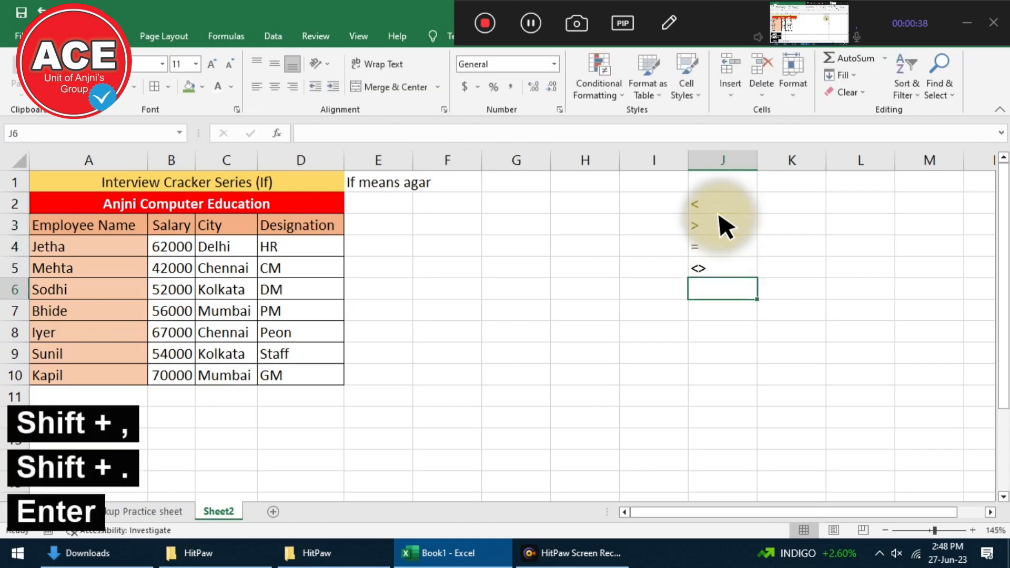
{"action": "type", "text": "<="}
{"action": "key", "text": "Return"}
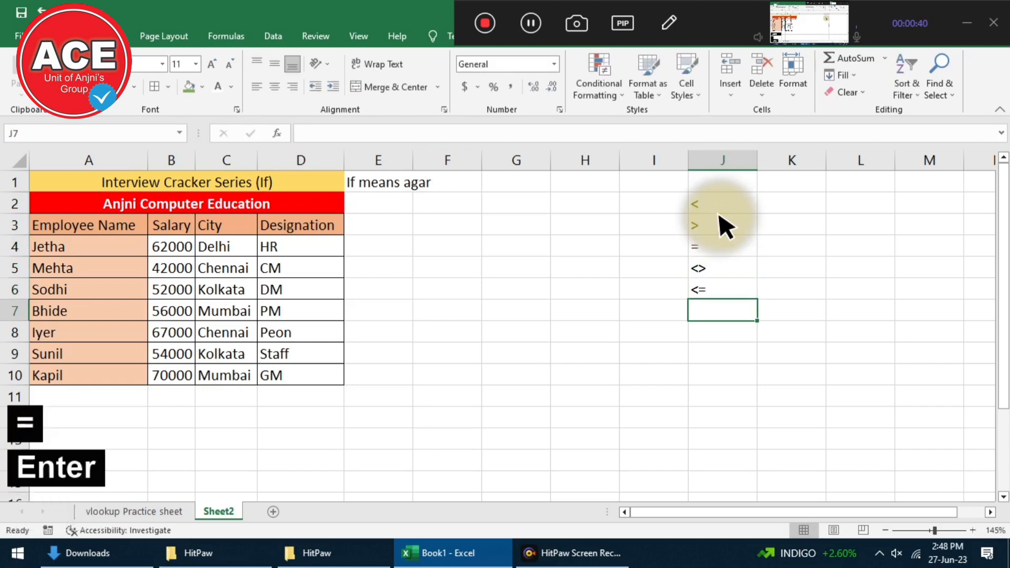
{"action": "type", "text": ">="}
{"action": "key", "text": "Return"}
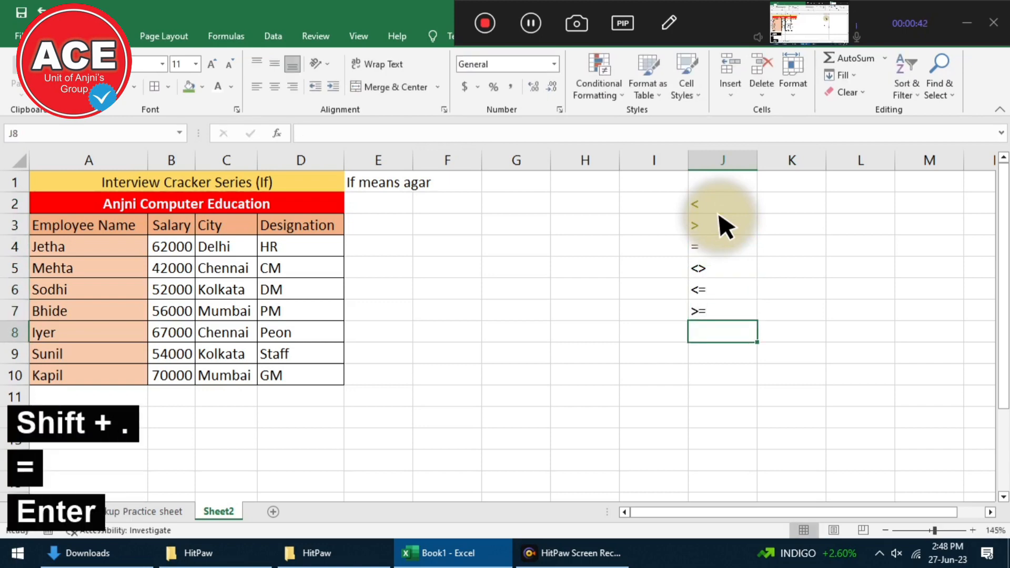
{"action": "left_click_drag", "start_coordinate": [712, 206], "coordinate": [723, 322]}
{"action": "left_click", "coordinate": [385, 251]}
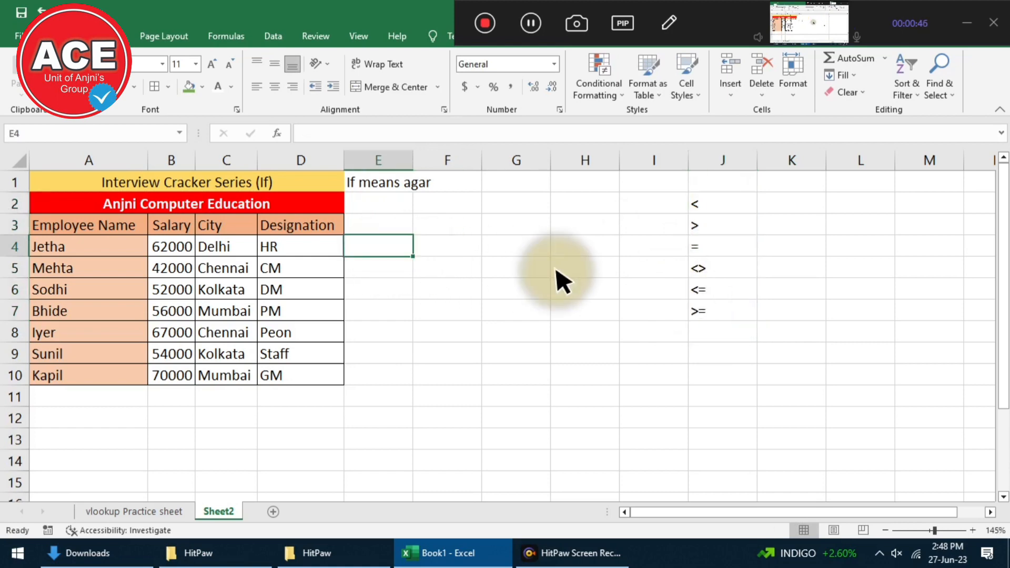
{"action": "type", "text": "=if("}
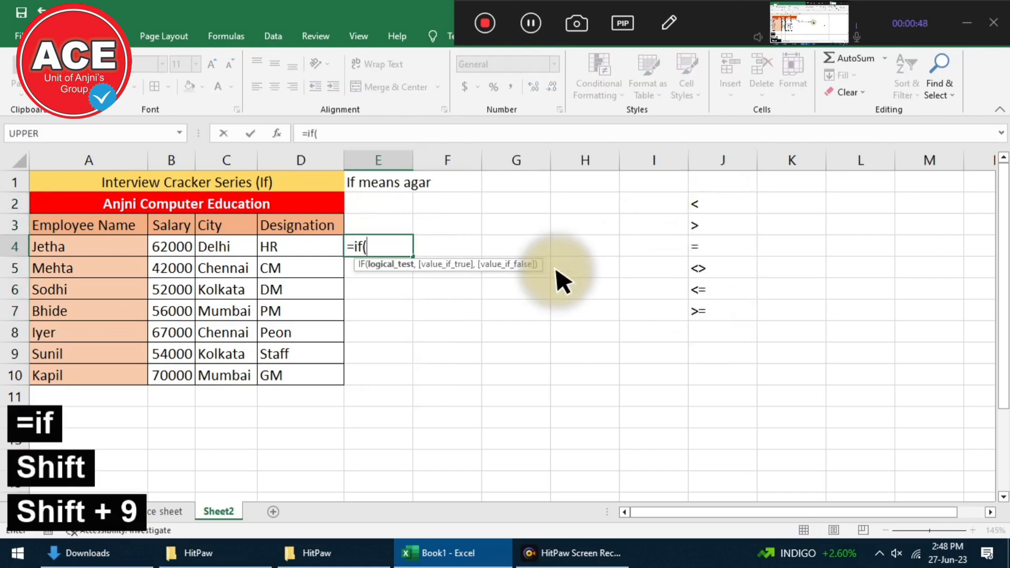
{"action": "key", "text": "ctrl+a"}
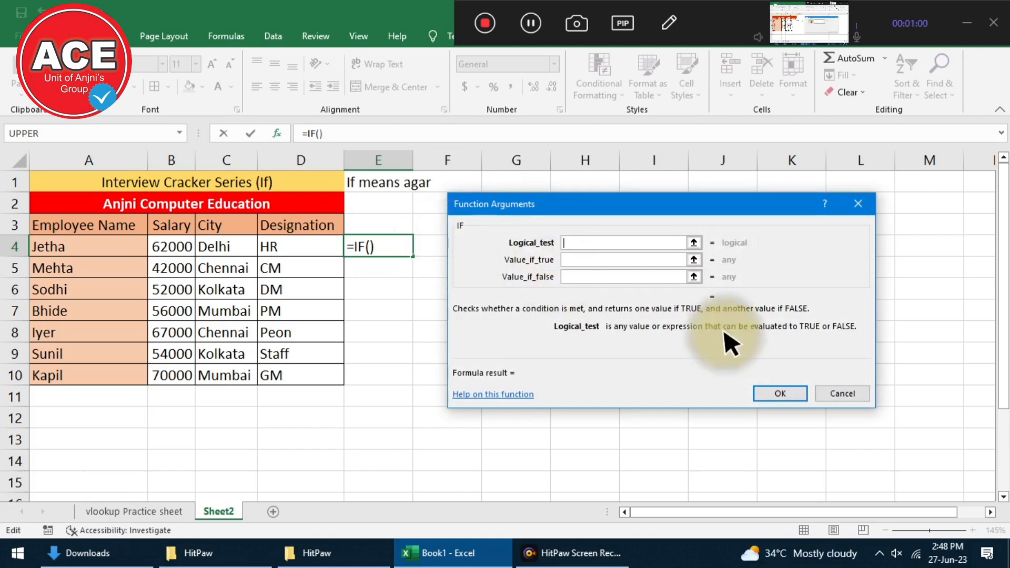
{"action": "left_click", "coordinate": [843, 394]}
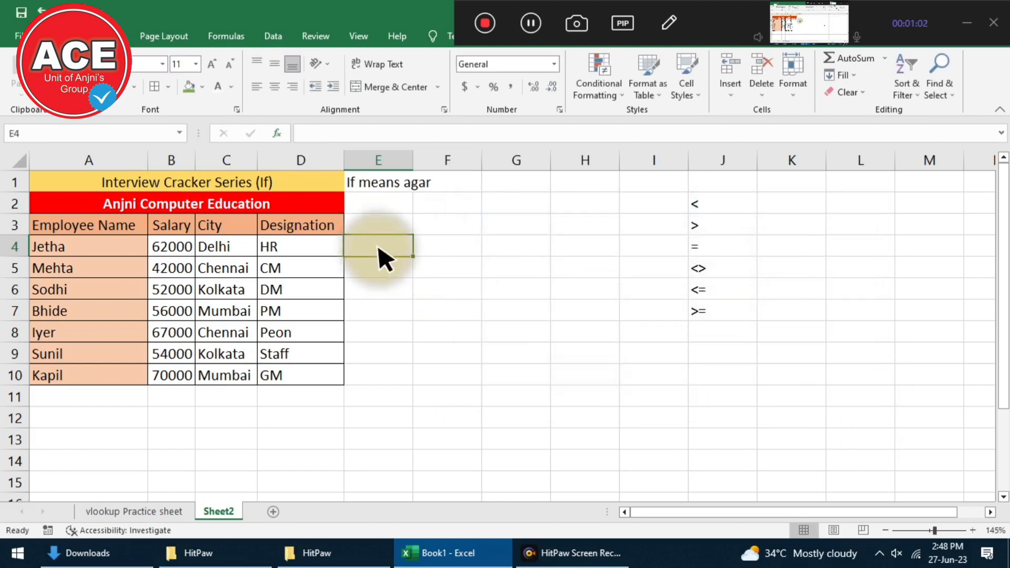
Enter the note "agar salary 60000 se kam hai to bonus varna no bonus" in E2 and widen column I to fit it.
{"action": "left_click", "coordinate": [410, 209]}
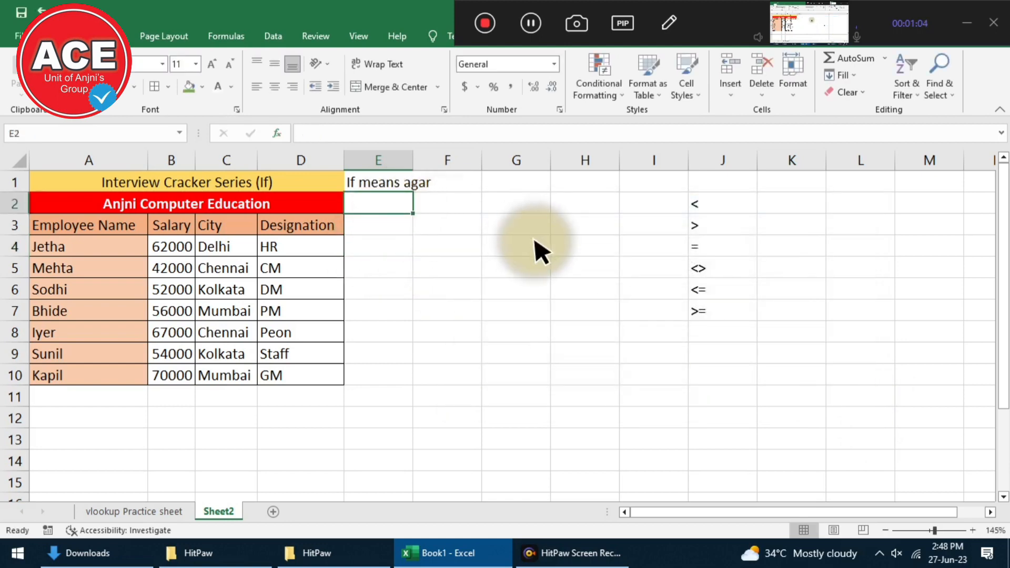
{"action": "type", "text": "agar salary "}
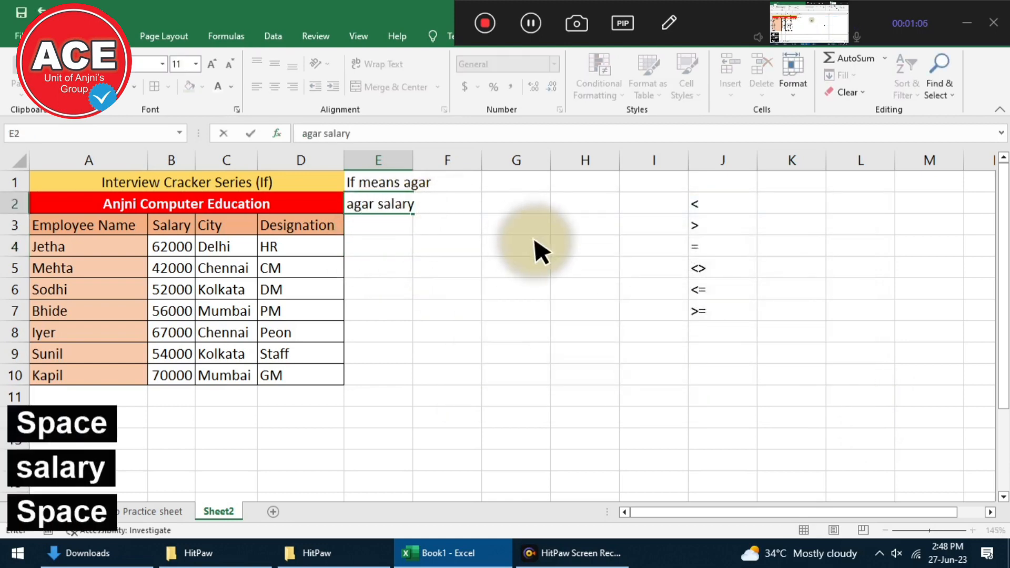
{"action": "type", "text": "60000 se kam hai"}
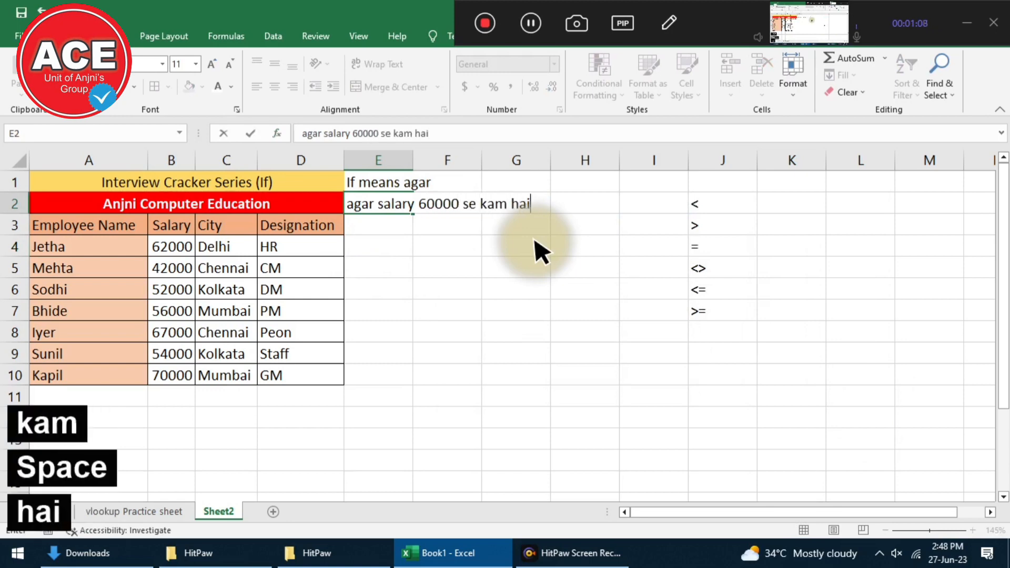
{"action": "type", "text": " to n"}
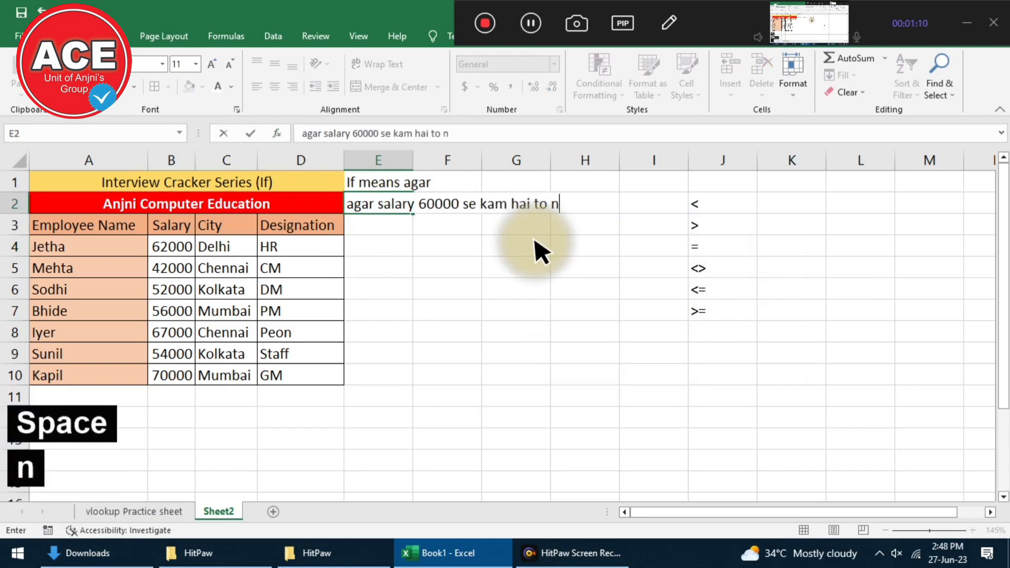
{"action": "type", "text": "="}
{"action": "key", "text": "BackSpace"}
{"action": "type", "text": "bou"}
{"action": "key", "text": "BackSpace"}
{"action": "key", "text": "BackSpace"}
{"action": "key", "text": "BackSpace"}
{"action": "key", "text": "BackSpace"}
{"action": "type", "text": "bo"}
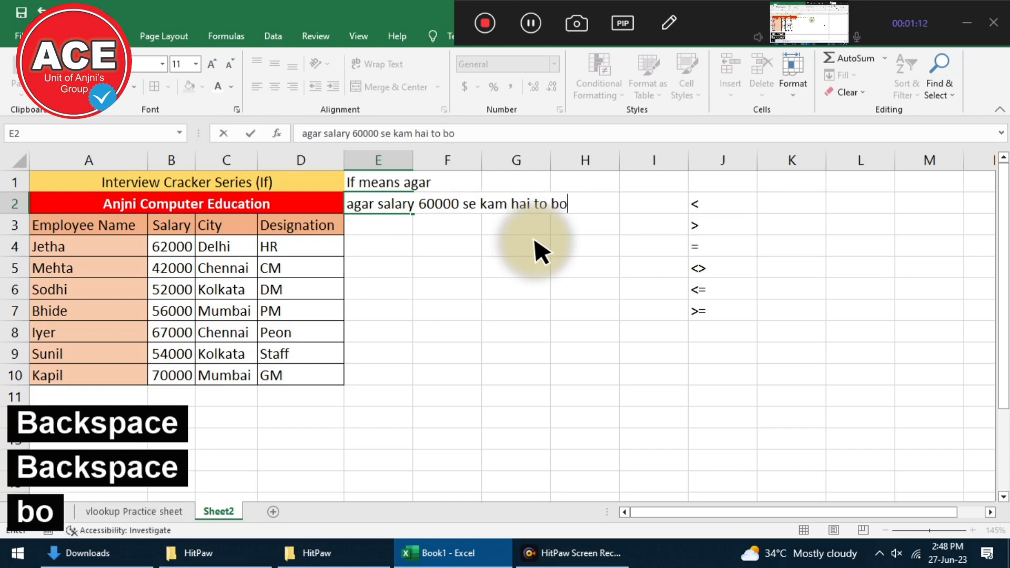
{"action": "type", "text": "nus varna no bon"}
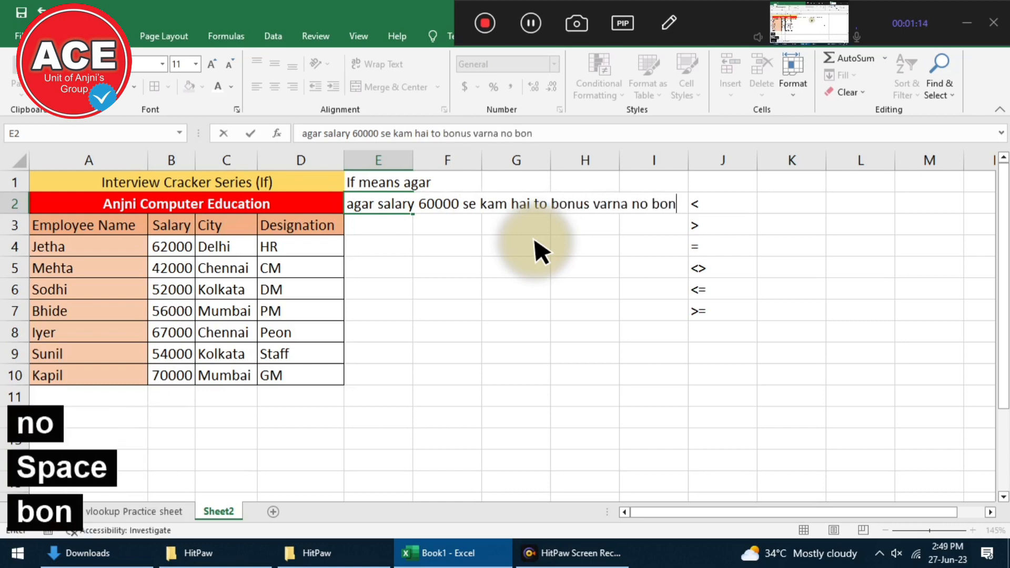
{"action": "type", "text": "us"}
{"action": "key", "text": "Return"}
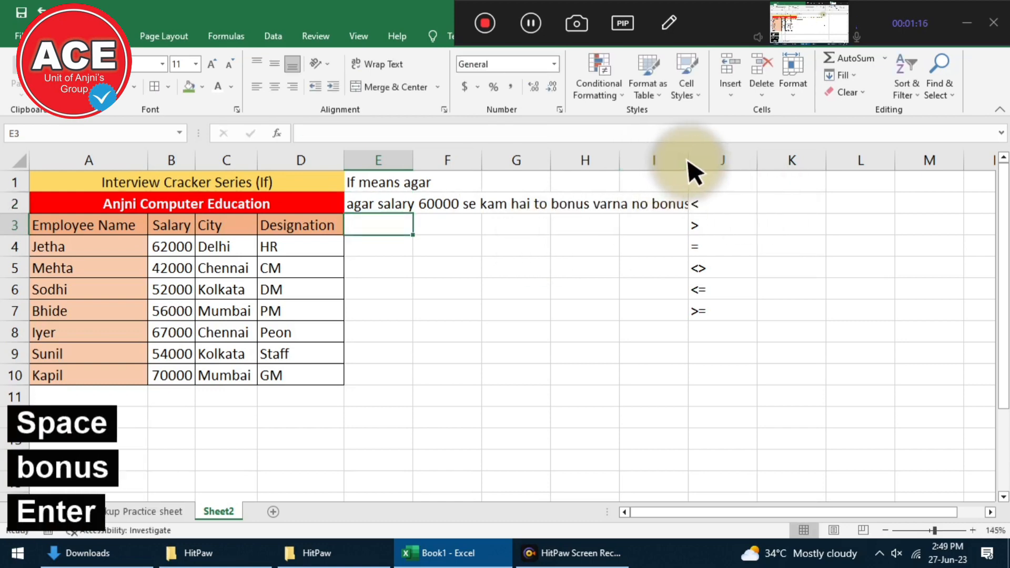
{"action": "left_click_drag", "start_coordinate": [689, 160], "coordinate": [733, 208]}
{"action": "left_click", "coordinate": [624, 314]}
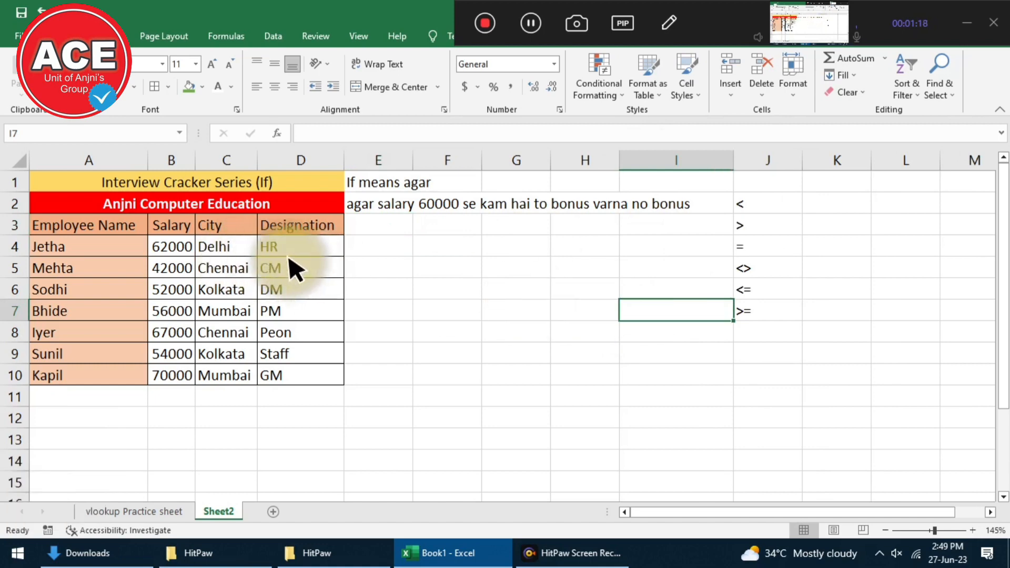
Enter the sample result "no bounus" in E4 for the salary in B4 and clear the cell again.
{"action": "left_click", "coordinate": [175, 253]}
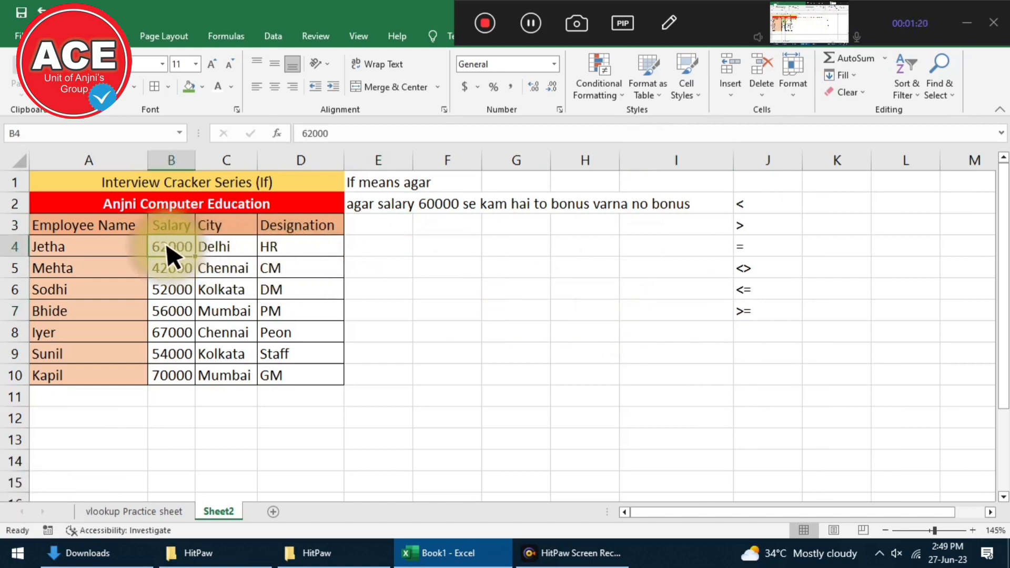
{"action": "left_click", "coordinate": [377, 253]}
{"action": "type", "text": "no b"}
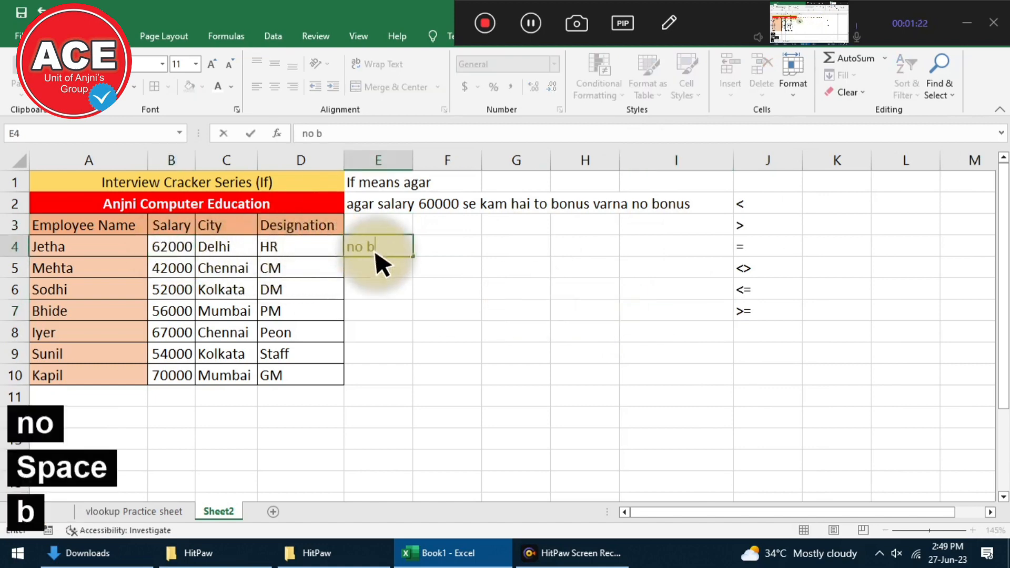
{"action": "type", "text": "ounus"}
{"action": "key", "text": "Return"}
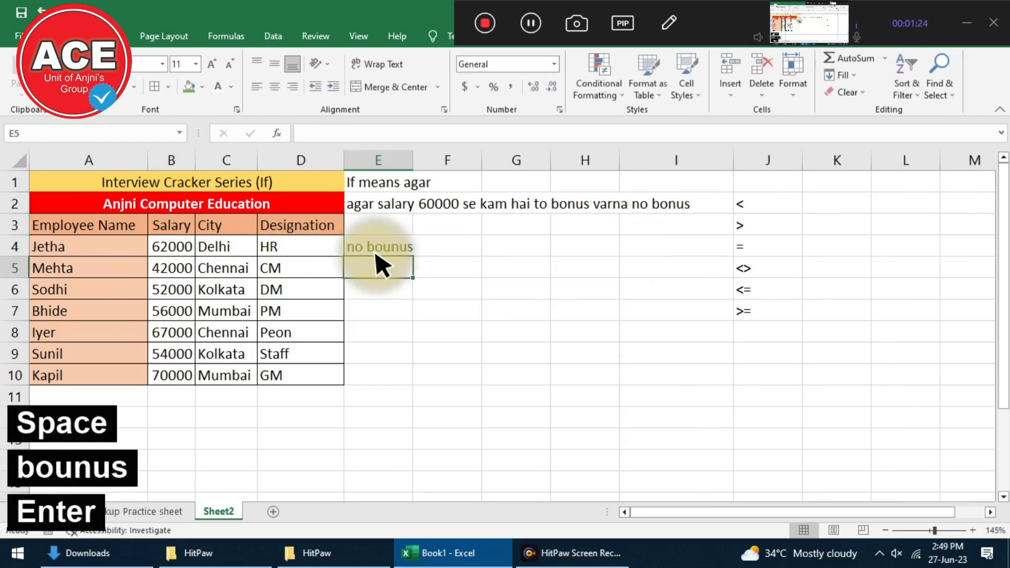
{"action": "left_click", "coordinate": [176, 253]}
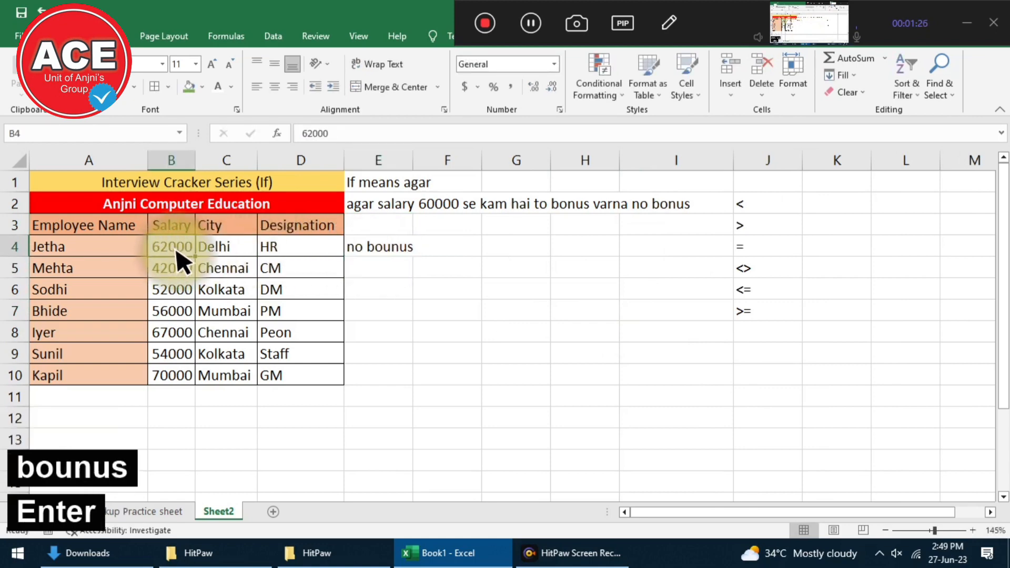
{"action": "left_click", "coordinate": [393, 251]}
{"action": "key", "text": "Delete"}
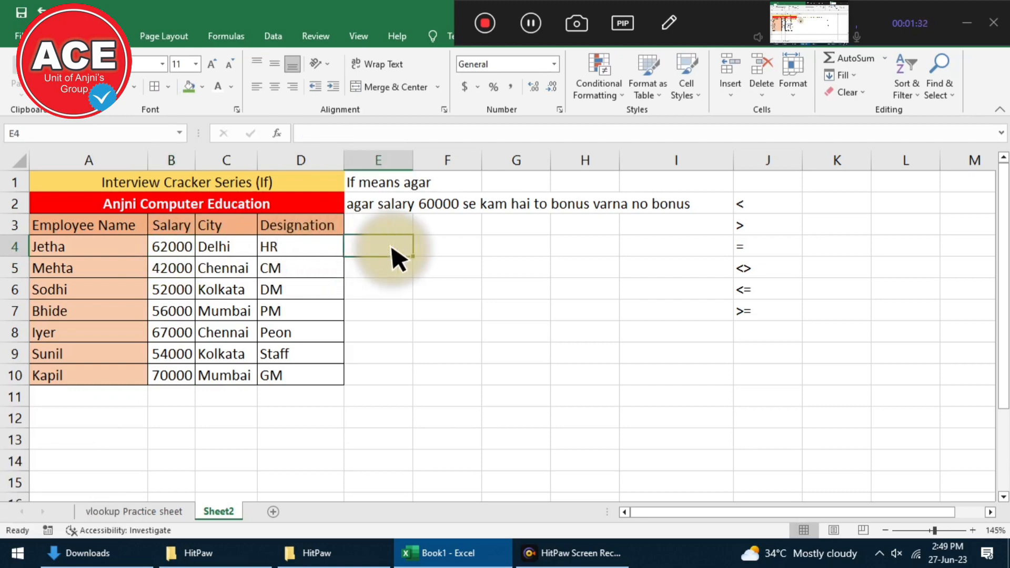
Enter an IF function in E4 with logical test B4<60000, value if true "Bonus" and value if false "No Bonus".
{"action": "type", "text": "=if("}
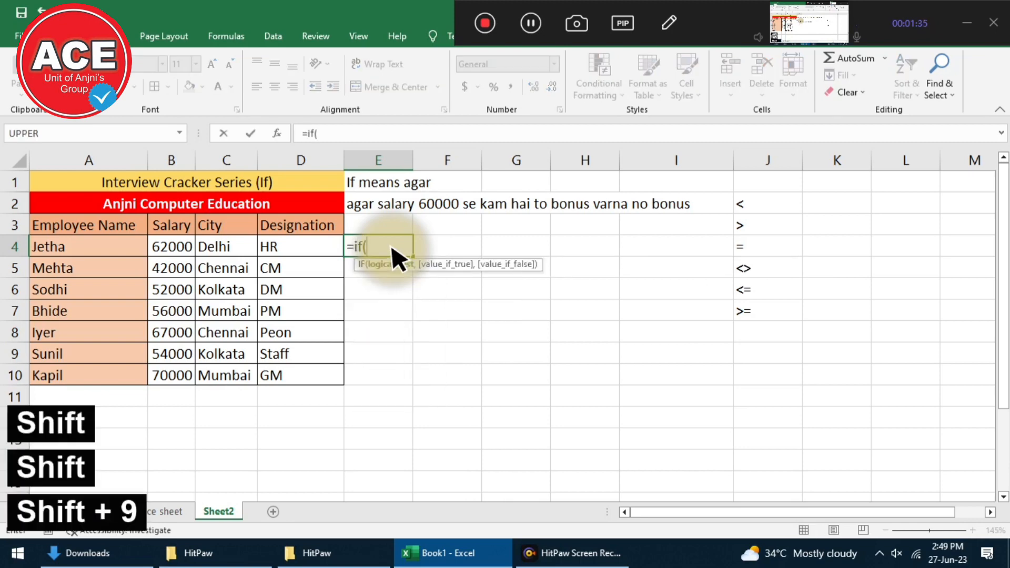
{"action": "key", "text": "ctrl+a"}
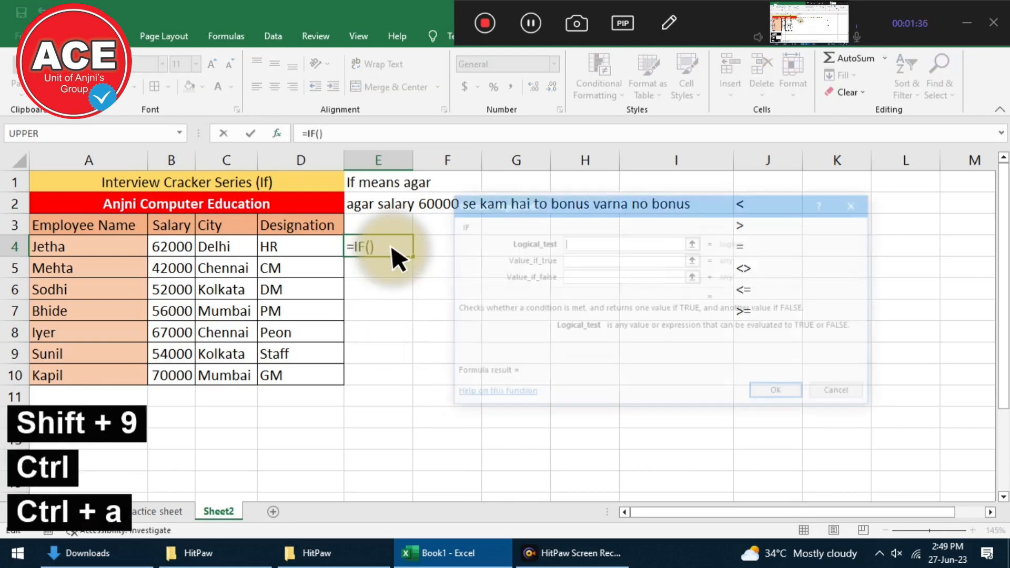
{"action": "left_click", "coordinate": [186, 248]}
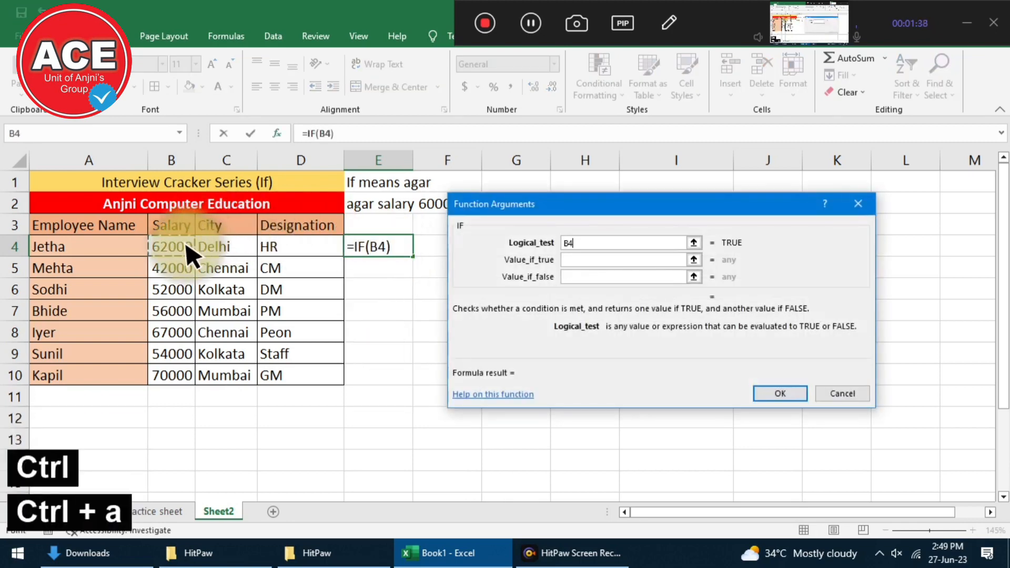
{"action": "type", "text": "<"}
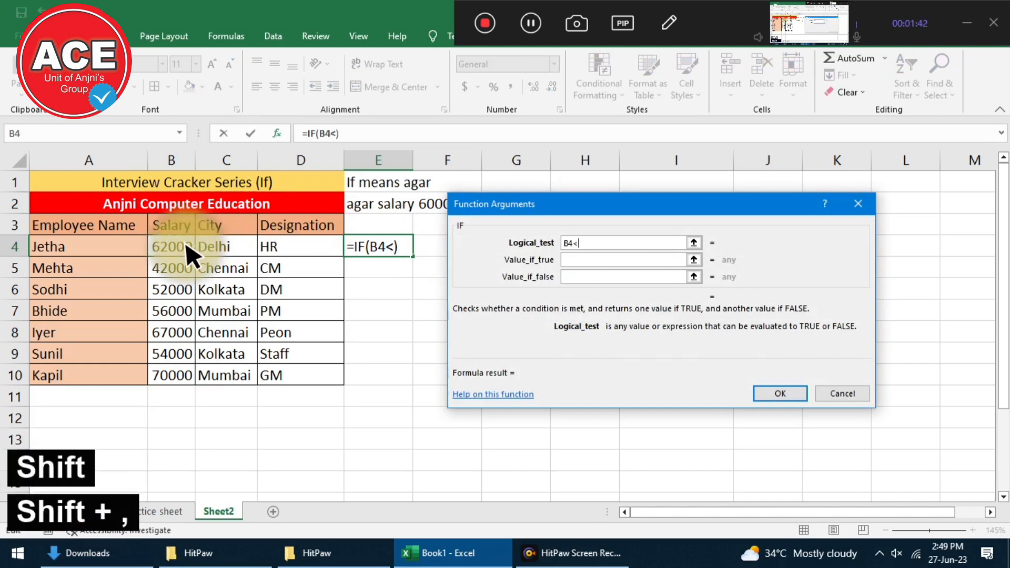
{"action": "type", "text": "60000"}
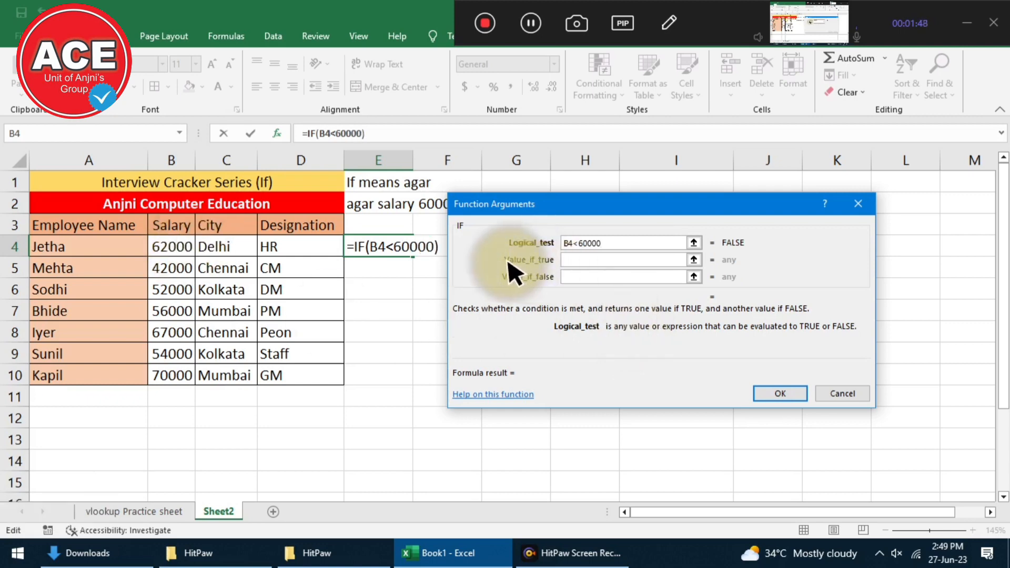
{"action": "left_click_drag", "start_coordinate": [564, 243], "coordinate": [601, 243]}
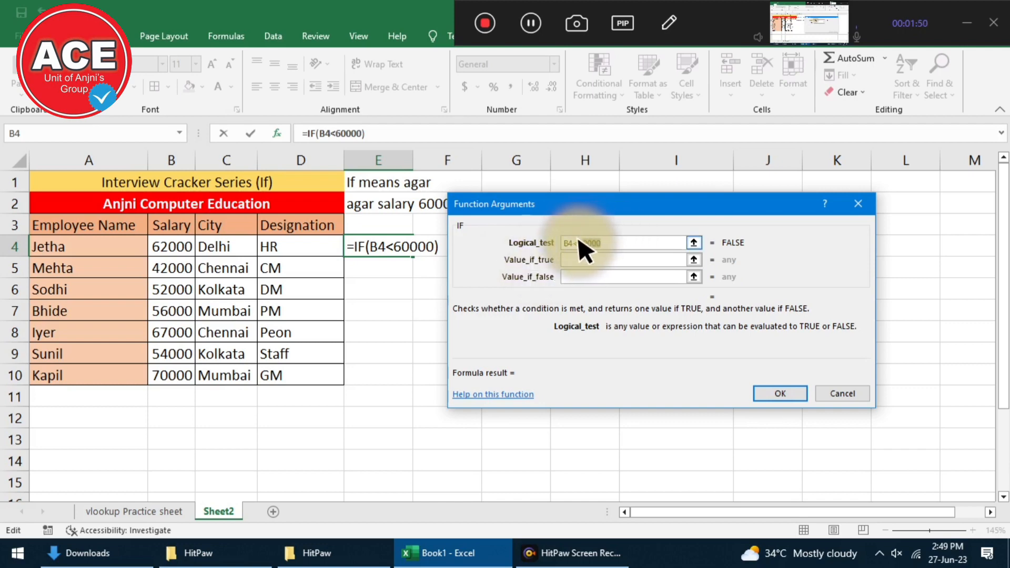
{"action": "left_click", "coordinate": [570, 261]}
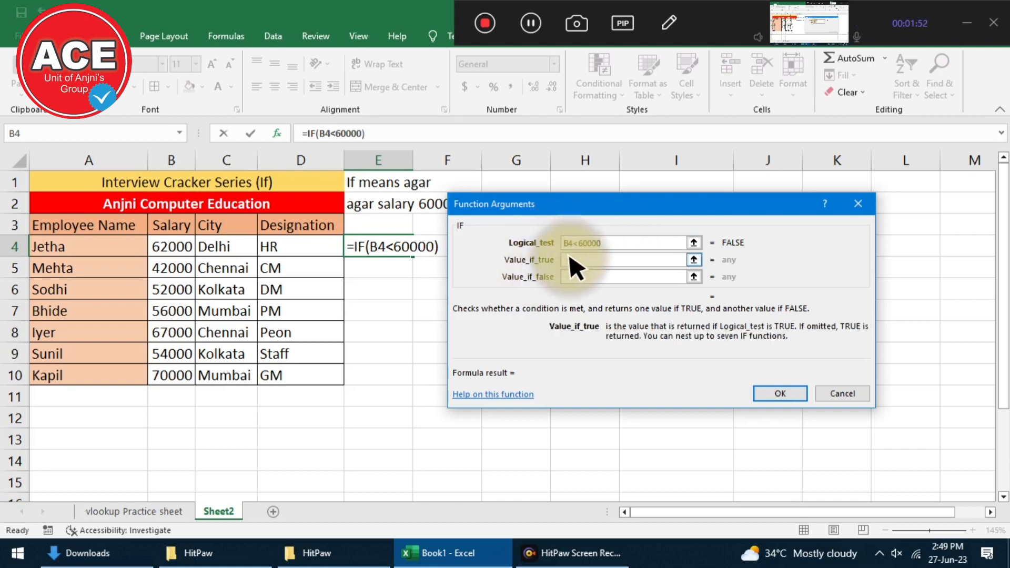
{"action": "type", "text": "Bonus"}
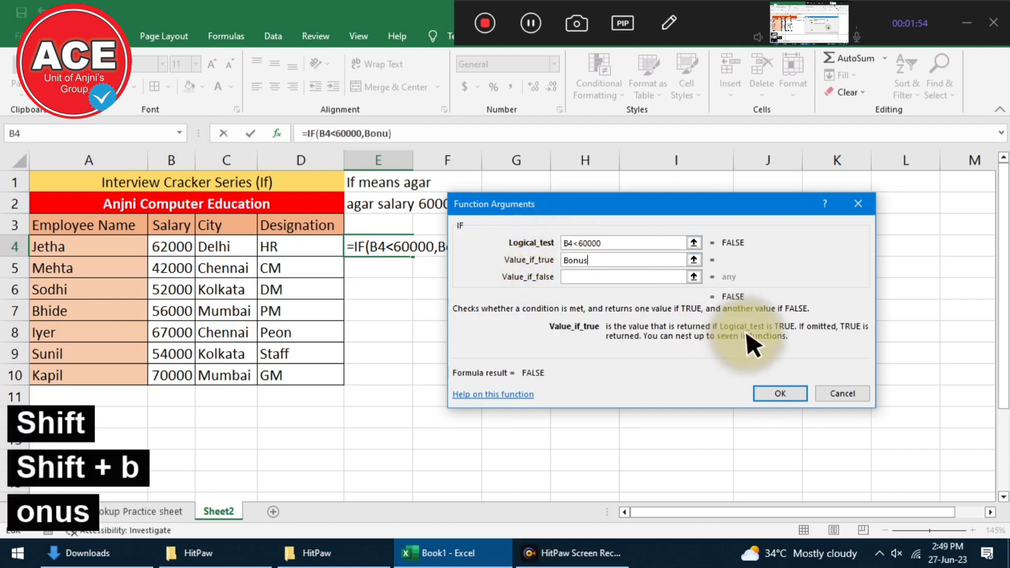
{"action": "key", "text": "Tab"}
{"action": "type", "text": "No Bonus"}
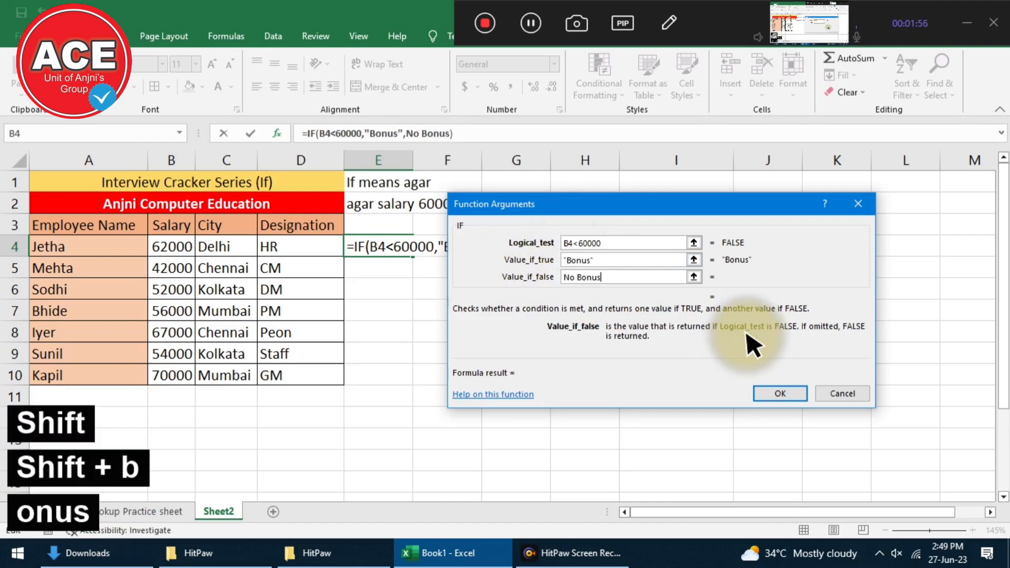
{"action": "key", "text": "Return"}
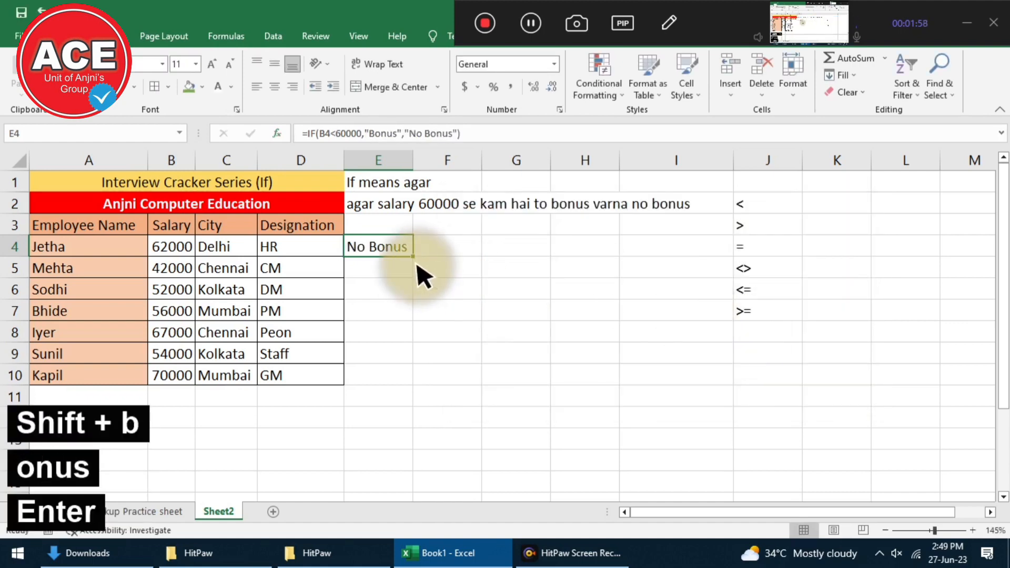
Fill the bonus formula from E4 down to E10 for all employees.
{"action": "left_click_drag", "start_coordinate": [413, 257], "coordinate": [411, 388]}
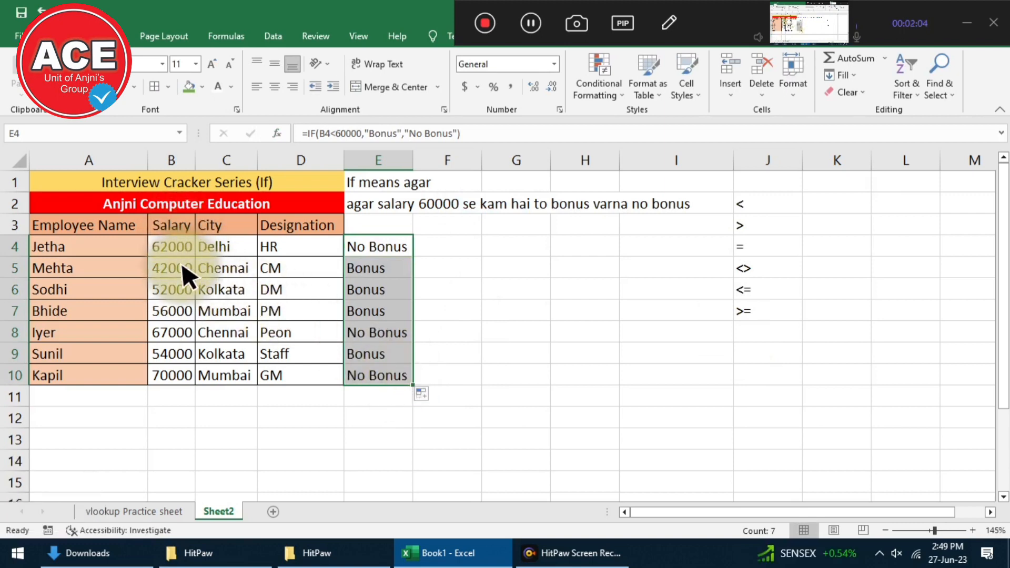
{"action": "left_click", "coordinate": [372, 277]}
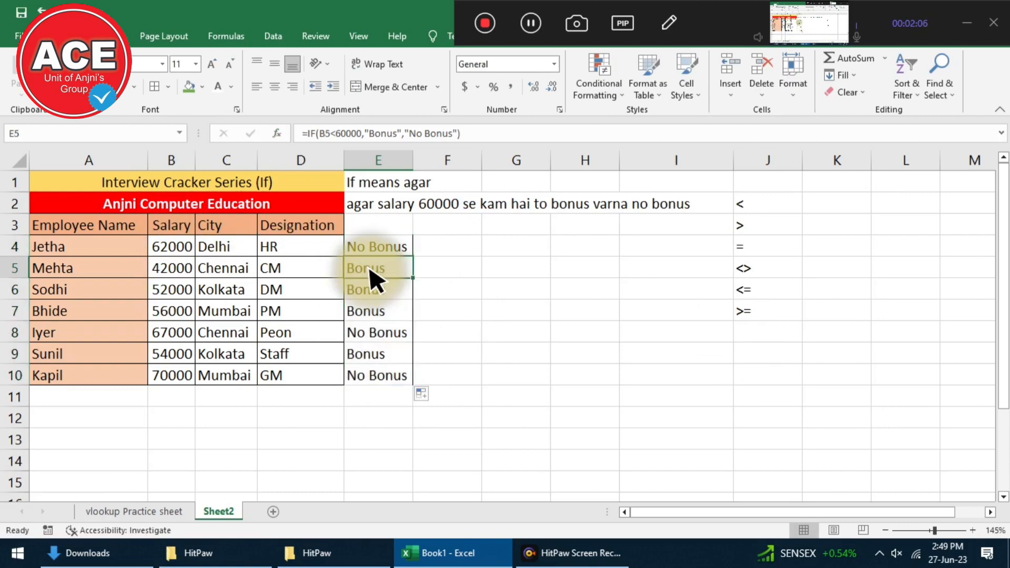
{"action": "left_click", "coordinate": [376, 248]}
Change the salary in B5 to 72000 to test the bonus formula.
{"action": "left_click", "coordinate": [174, 269]}
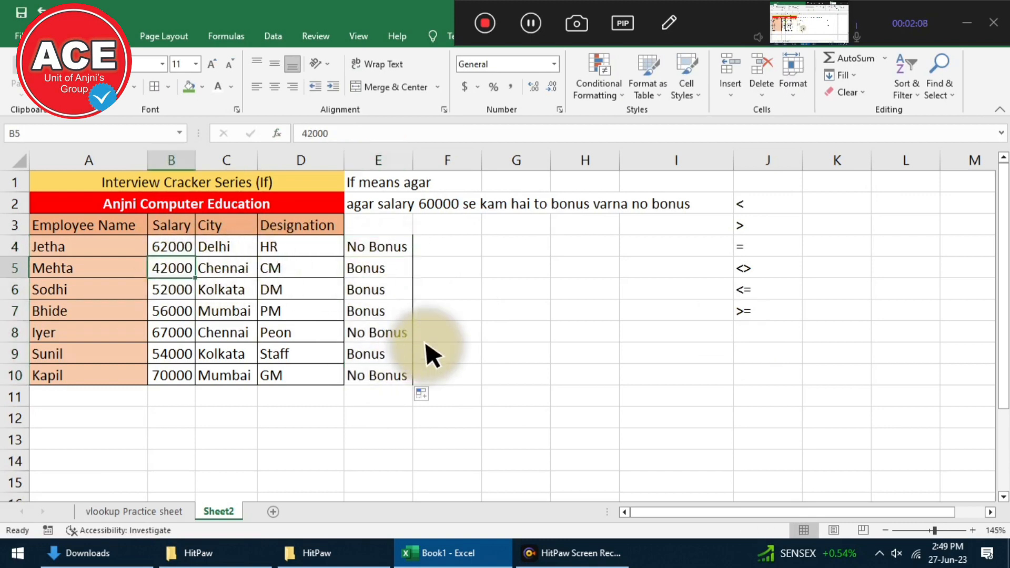
{"action": "type", "text": "720"}
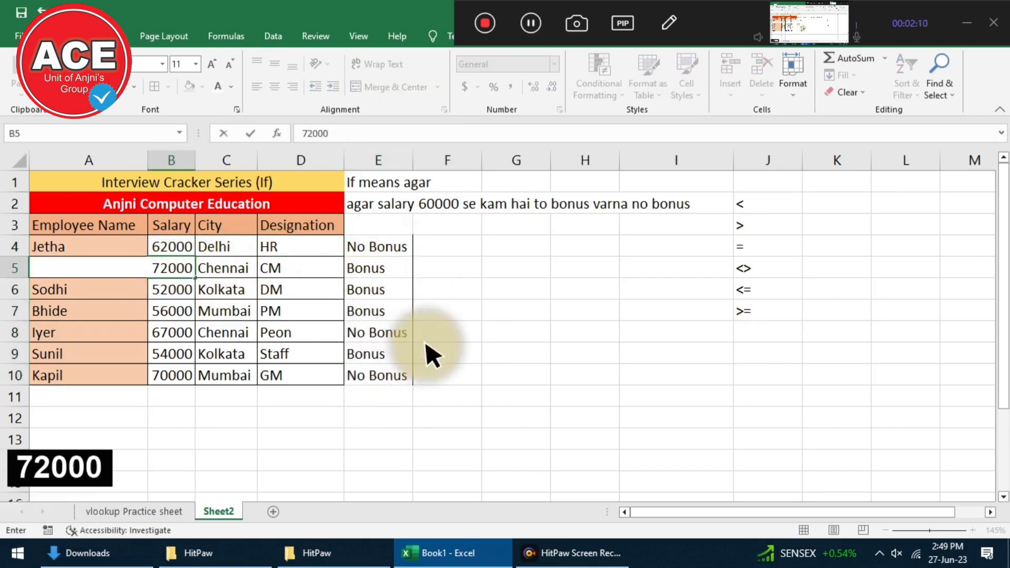
{"action": "key", "text": "Return"}
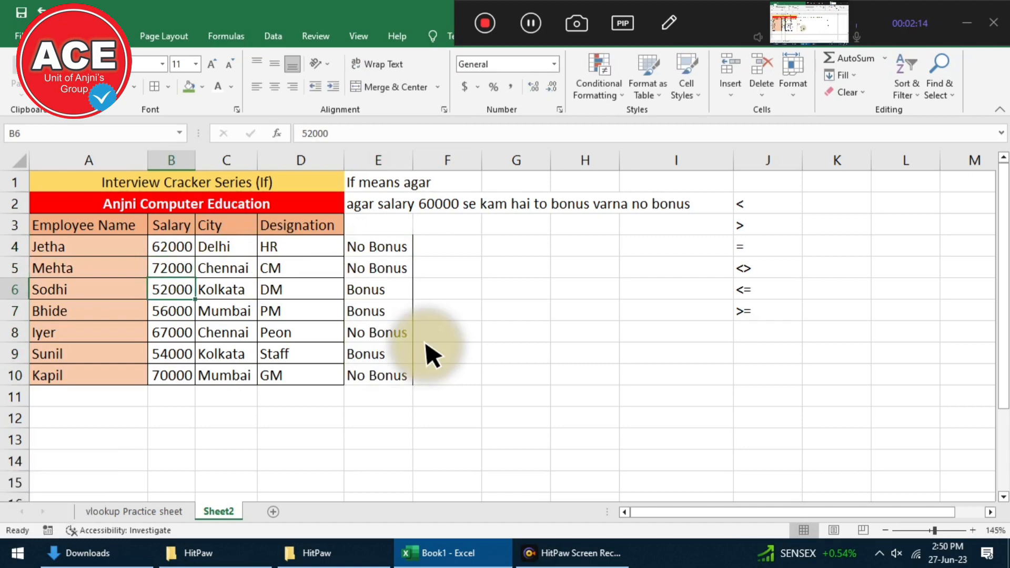
Fill D13:D22 with random whole numbers from 1 to 100 using RANDBETWEEN.
{"action": "scroll", "coordinate": [448, 355], "scroll_direction": "down", "scroll_amount": 3}
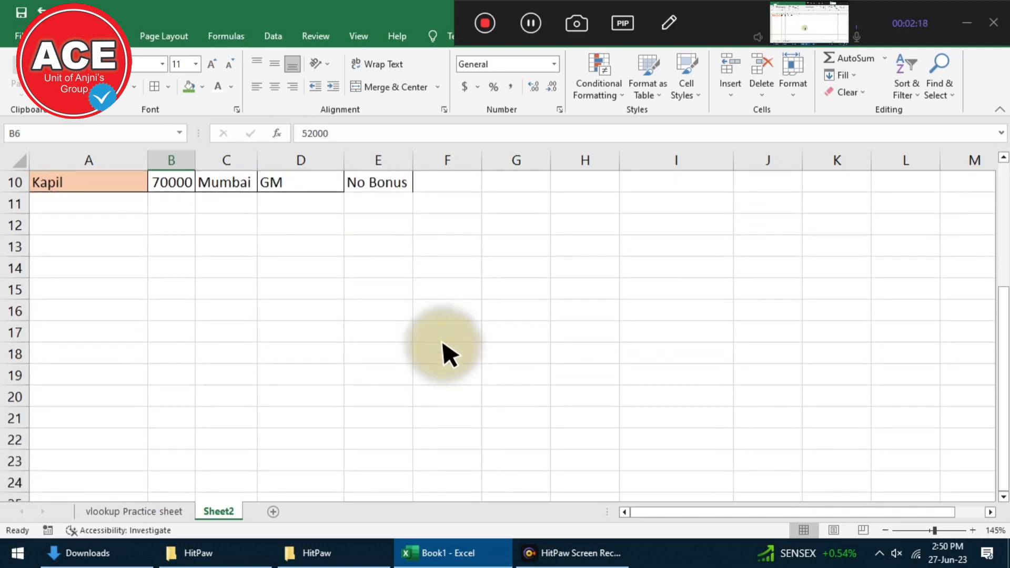
{"action": "left_click_drag", "start_coordinate": [266, 237], "coordinate": [297, 450]}
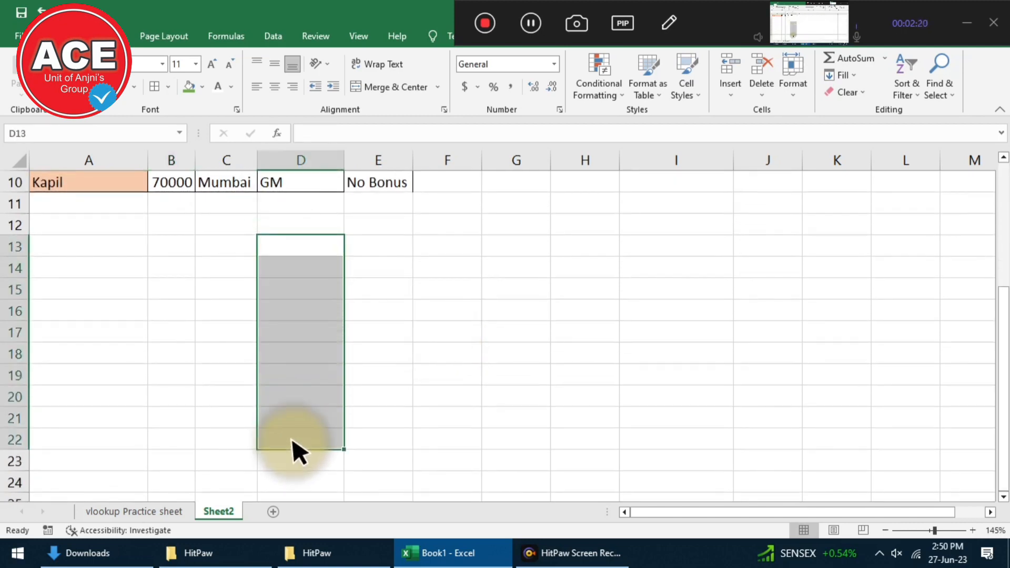
{"action": "type", "text": "=randb"}
{"action": "key", "text": "Tab"}
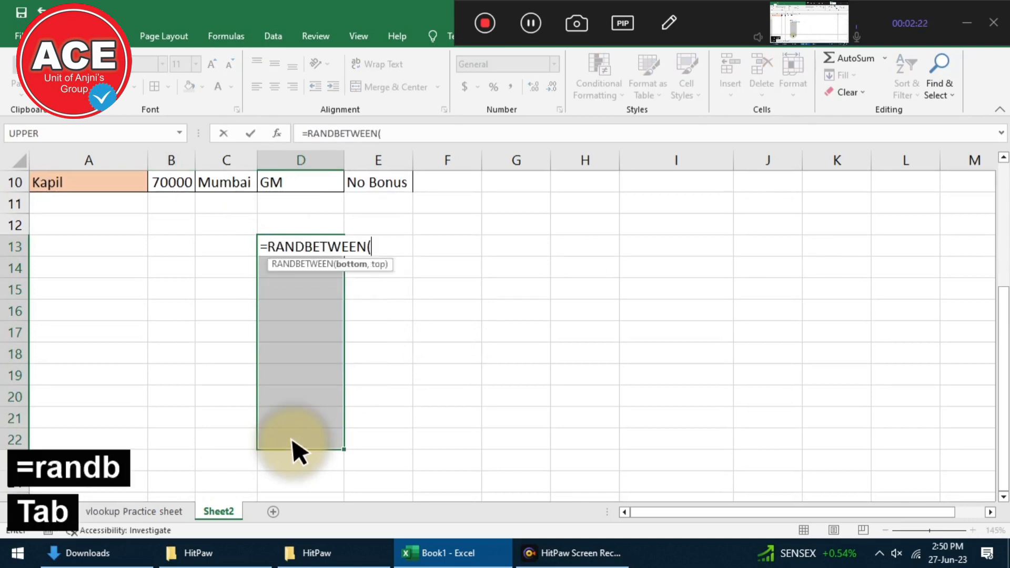
{"action": "type", "text": "1,100)"}
{"action": "key", "text": "ctrl+Return"}
Replace the random number formulas in D13:D22 with their values and enter the heading "Age" in D12.
{"action": "key", "text": "ctrl+c"}
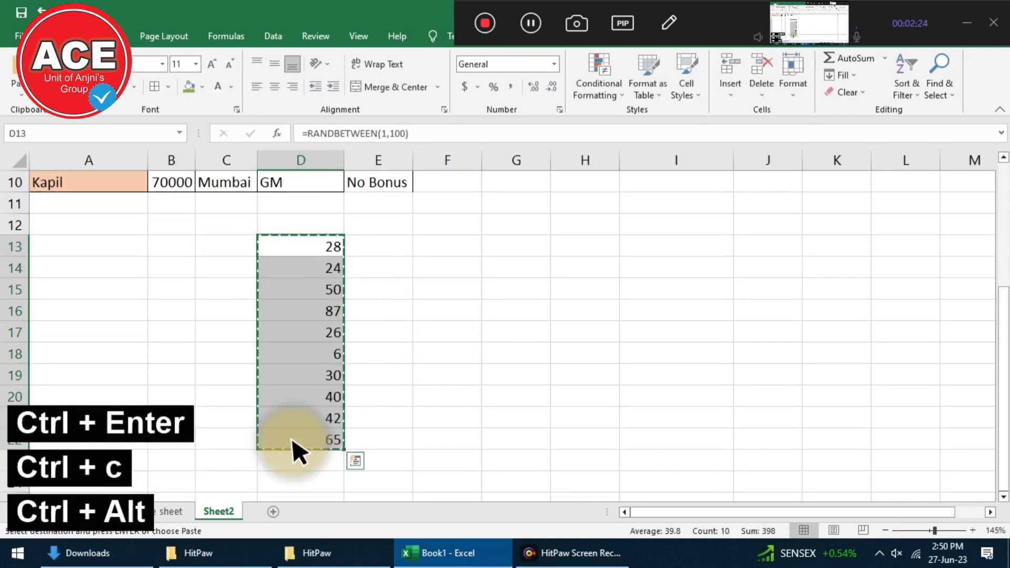
{"action": "key", "text": "ctrl+alt+v"}
{"action": "key", "text": "v"}
{"action": "key", "text": "Return"}
{"action": "key", "text": "Escape"}
{"action": "key", "text": "Up"}
{"action": "type", "text": "Age"}
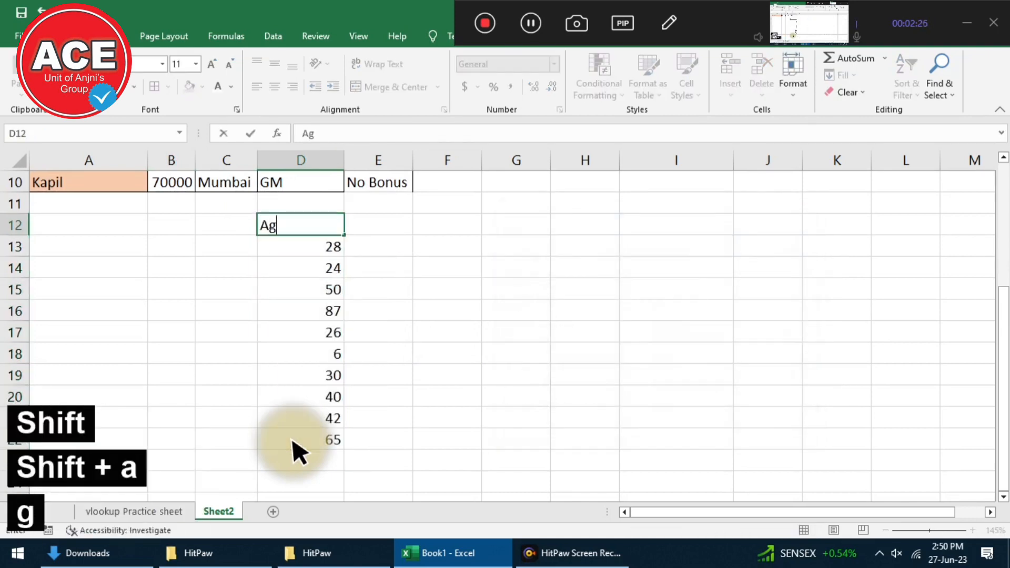
{"action": "key", "text": "Return"}
Format the Age list in D12:D22 with a green fill and borders and move it to A13:A23.
{"action": "left_click_drag", "start_coordinate": [307, 224], "coordinate": [308, 447]}
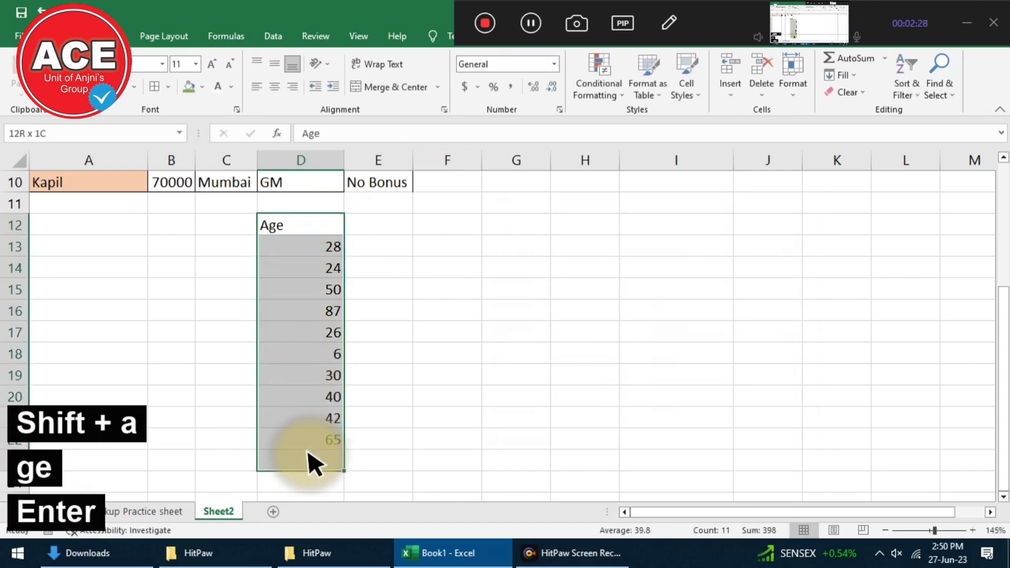
{"action": "left_click", "coordinate": [188, 87]}
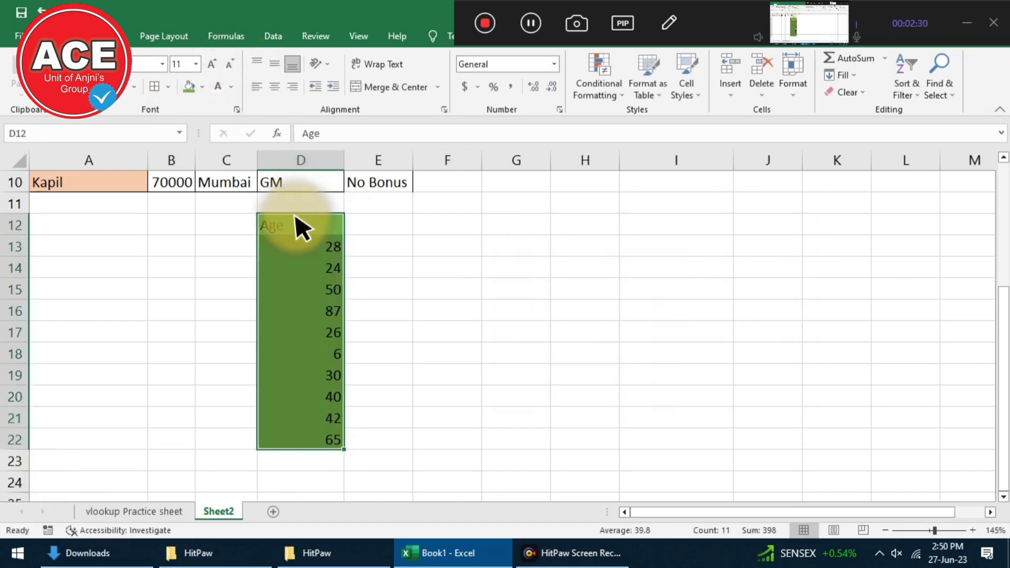
{"action": "left_click_drag", "start_coordinate": [300, 225], "coordinate": [237, 263]}
{"action": "left_click_drag", "start_coordinate": [304, 227], "coordinate": [300, 434]}
{"action": "left_click_drag", "start_coordinate": [304, 220], "coordinate": [102, 458]}
{"action": "left_click", "coordinate": [226, 225]}
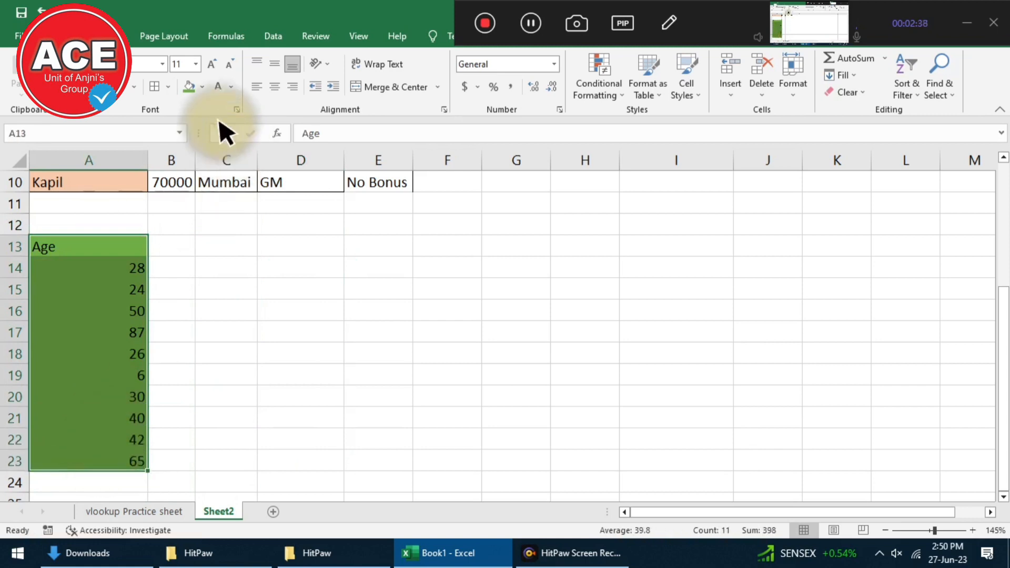
{"action": "left_click", "coordinate": [211, 247]}
Label the Age list as the second question by entering "Q2" in A12.
{"action": "left_click", "coordinate": [121, 219]}
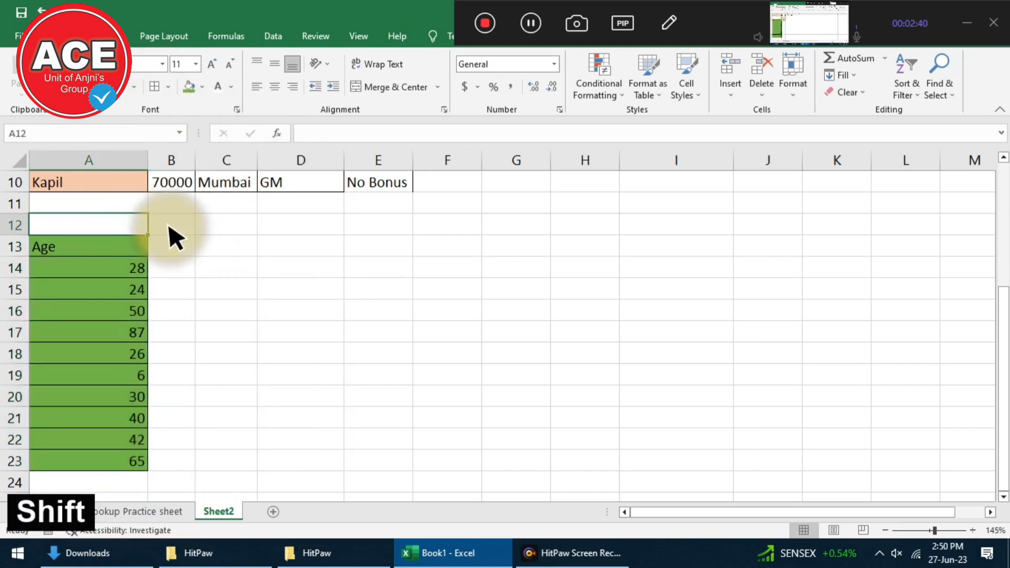
{"action": "type", "text": "Q2"}
{"action": "key", "text": "Return"}
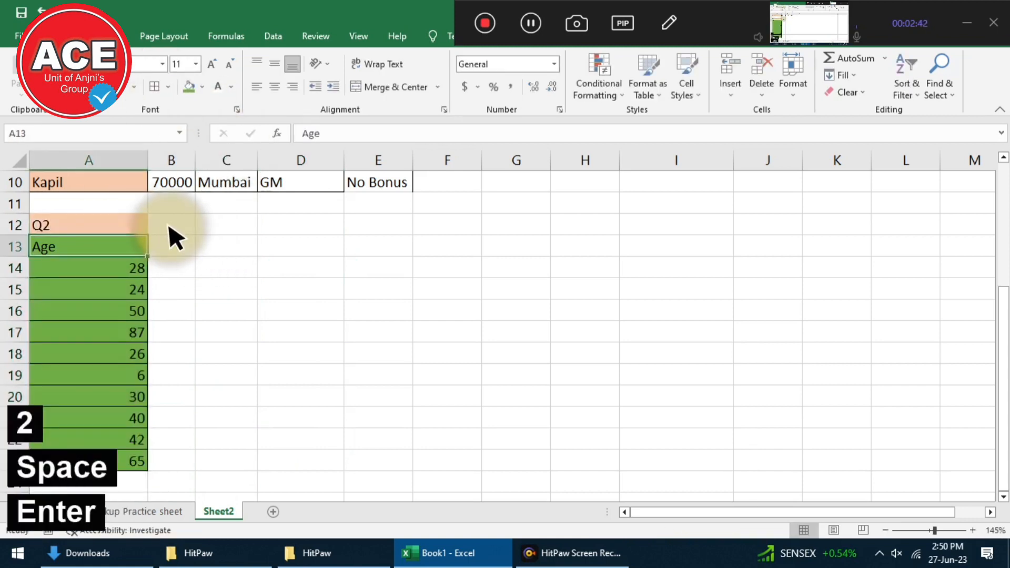
{"action": "left_click", "coordinate": [175, 253]}
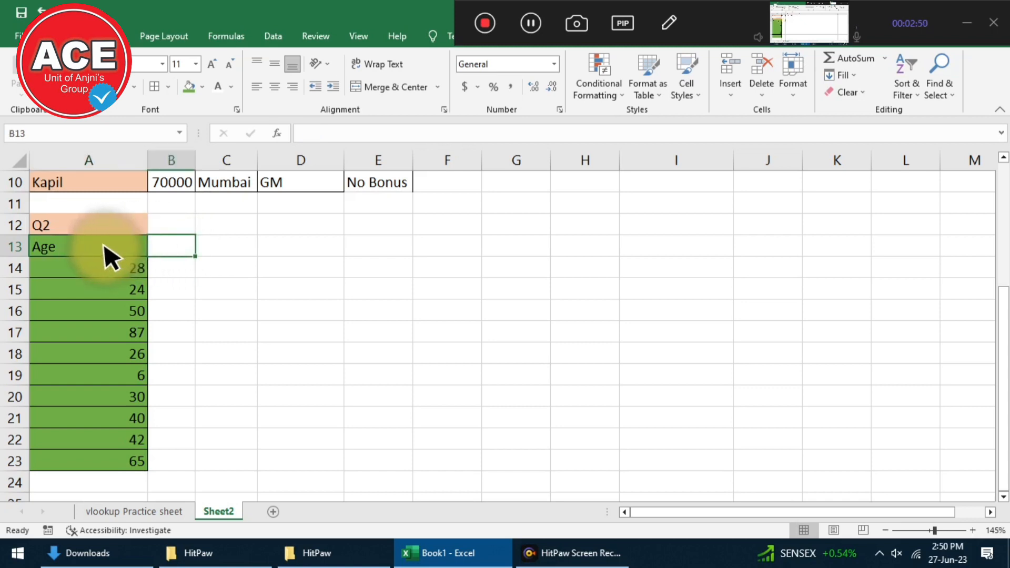
Rename the Sheet2 worksheet as "if practice sheet".
{"action": "right_click", "coordinate": [228, 515]}
{"action": "left_click", "coordinate": [277, 377]}
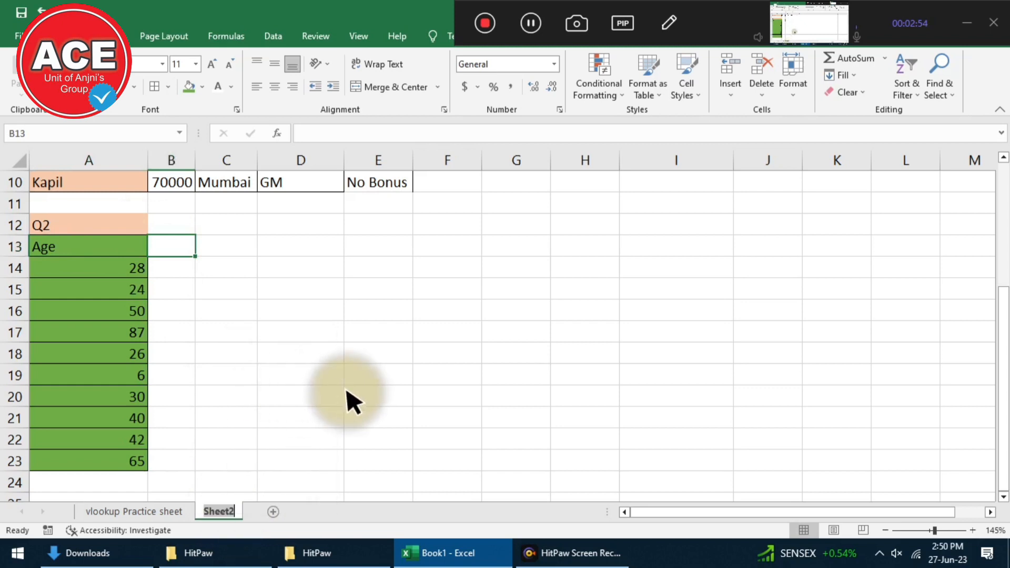
{"action": "type", "text": "if "}
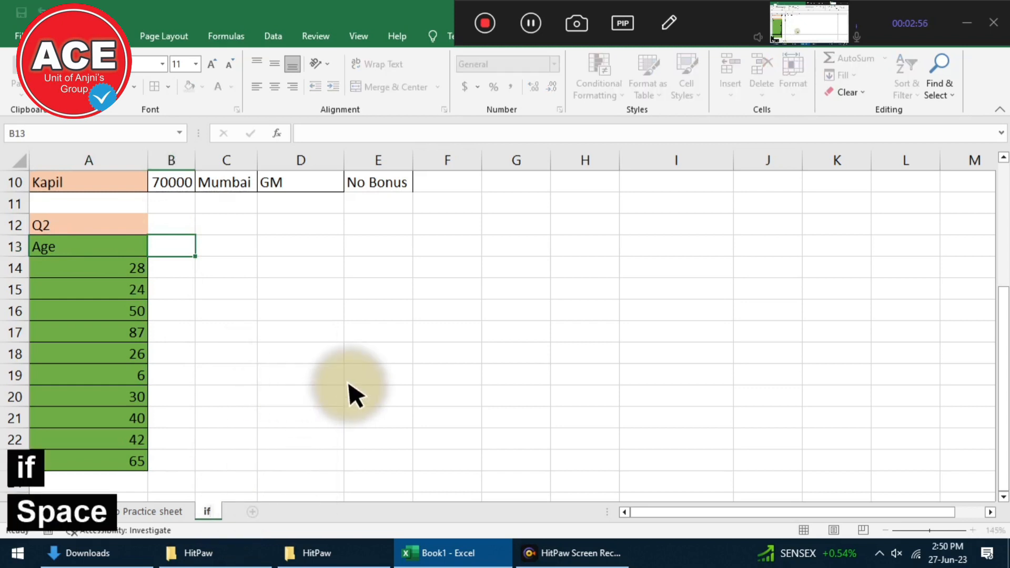
{"action": "type", "text": "test"}
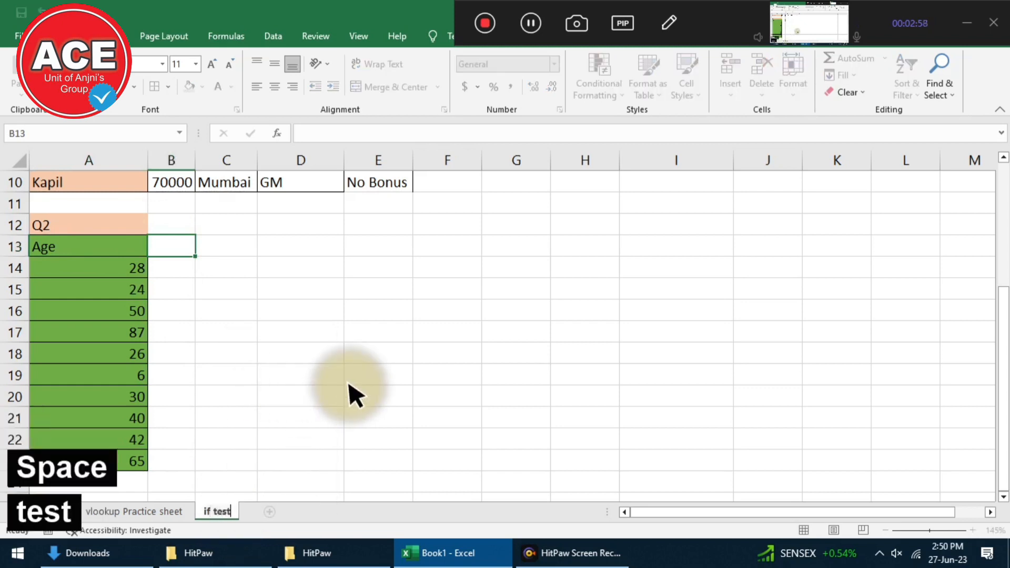
{"action": "key", "text": "BackSpace"}
{"action": "key", "text": "BackSpace"}
{"action": "key", "text": "BackSpace"}
{"action": "type", "text": "o"}
{"action": "key", "text": "BackSpace"}
{"action": "type", "text": "p"}
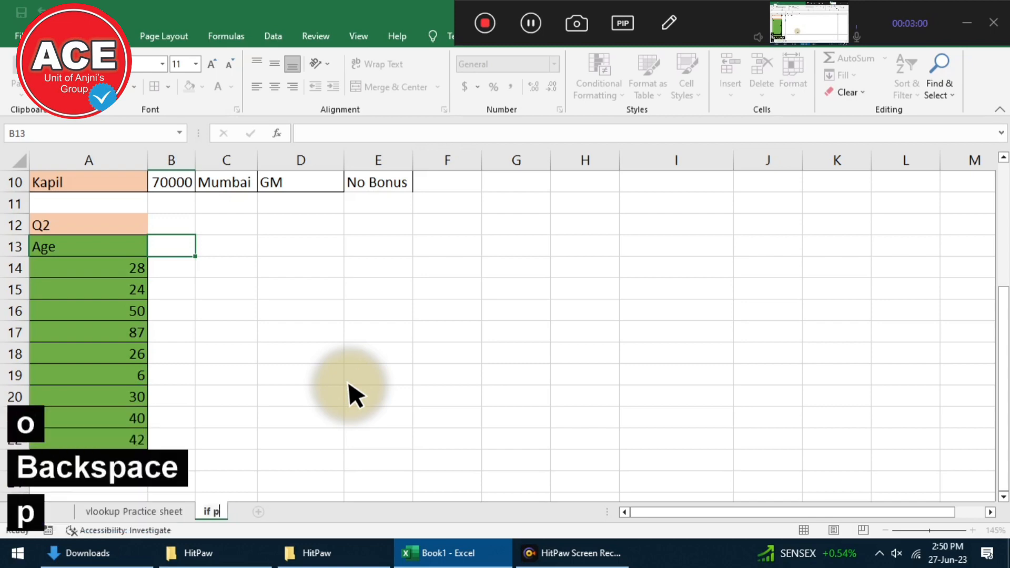
{"action": "type", "text": "ractice sheet"}
{"action": "key", "text": "Return"}
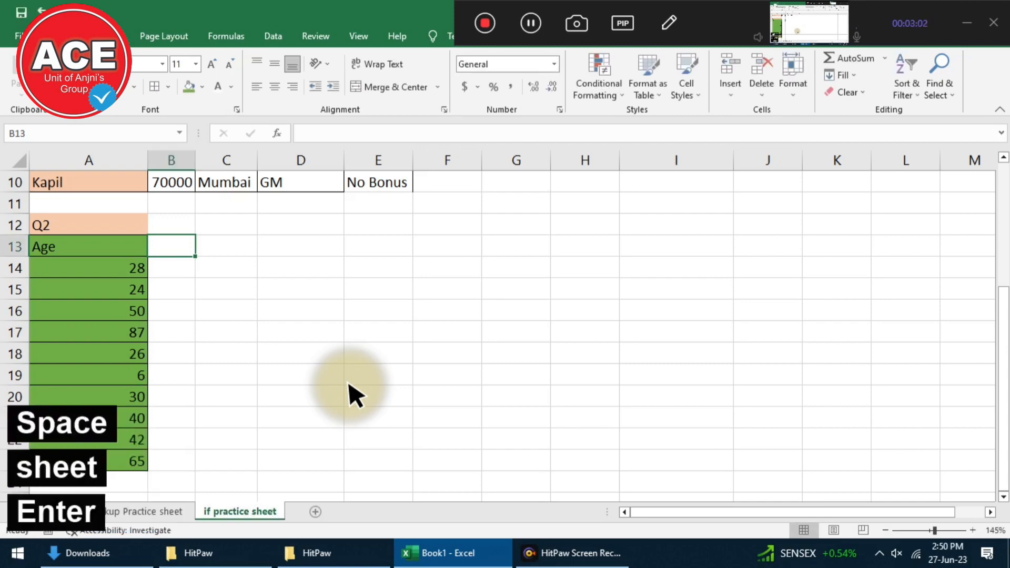
Enter an IF function in B14 with logical test A14>18, value if true "adult" and value if false "kid", and fill it down to B23.
{"action": "left_click", "coordinate": [176, 267]}
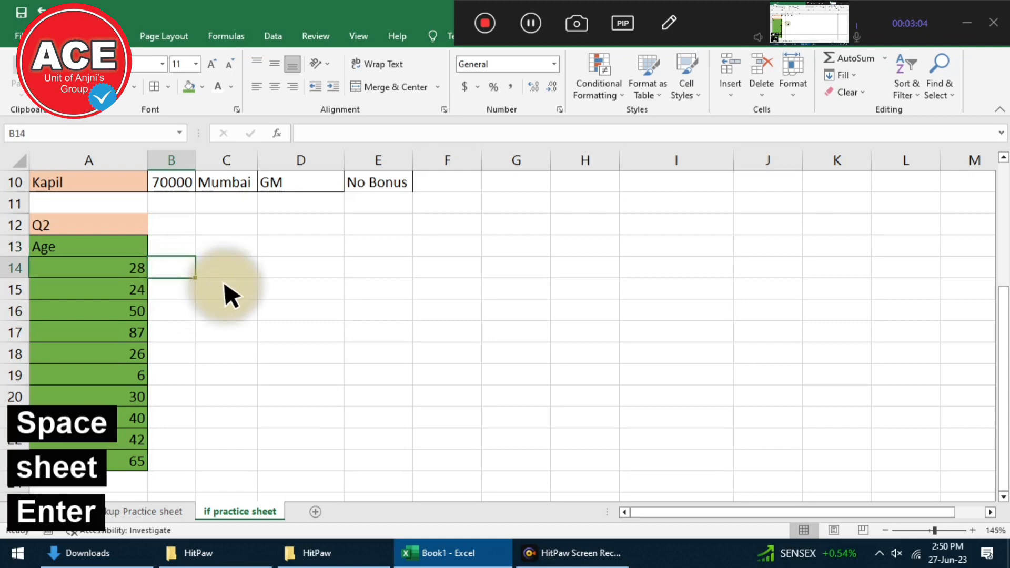
{"action": "type", "text": "=if("}
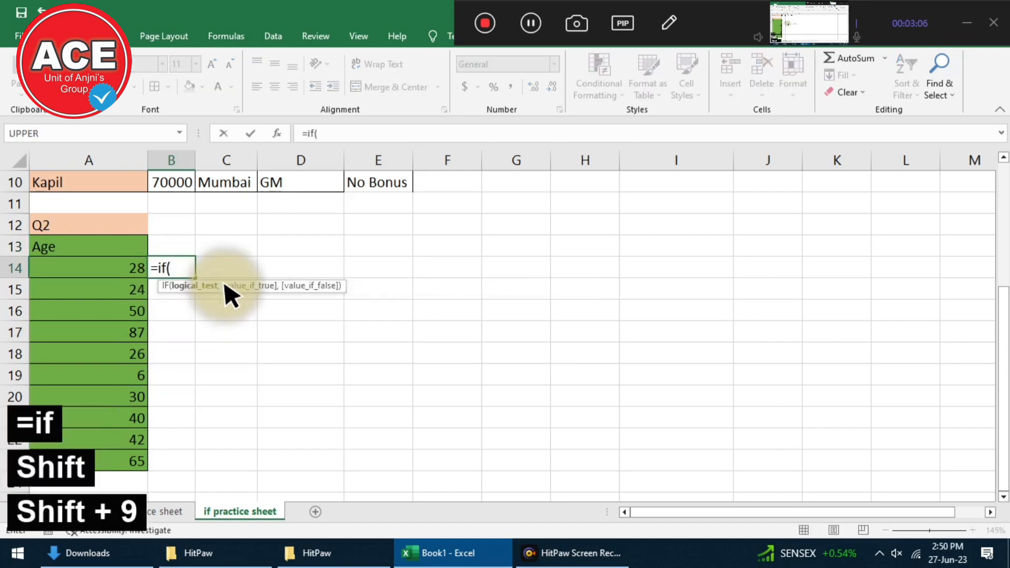
{"action": "key", "text": "ctrl+a"}
{"action": "left_click", "coordinate": [112, 263]}
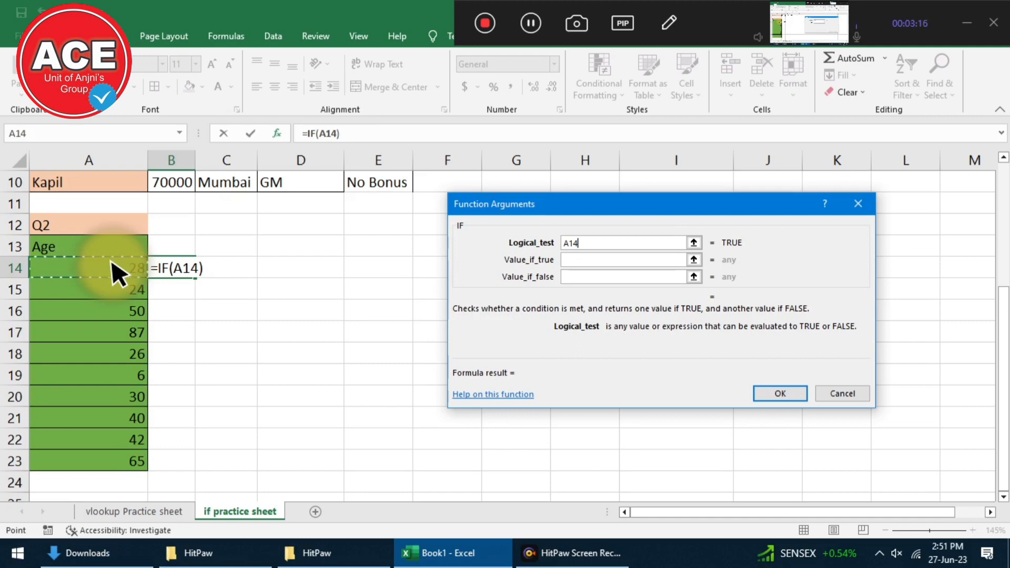
{"action": "type", "text": ">"}
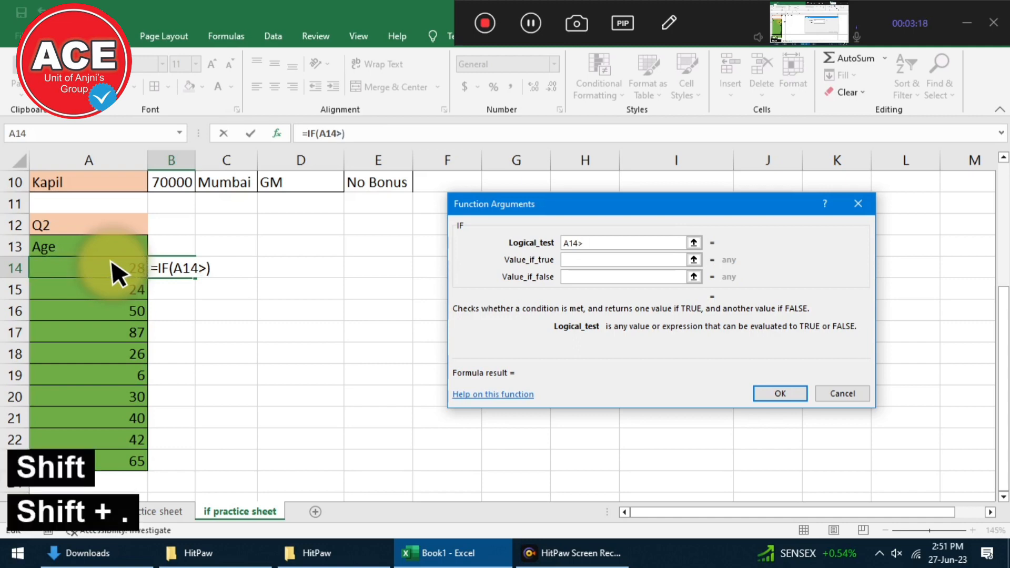
{"action": "type", "text": "18"}
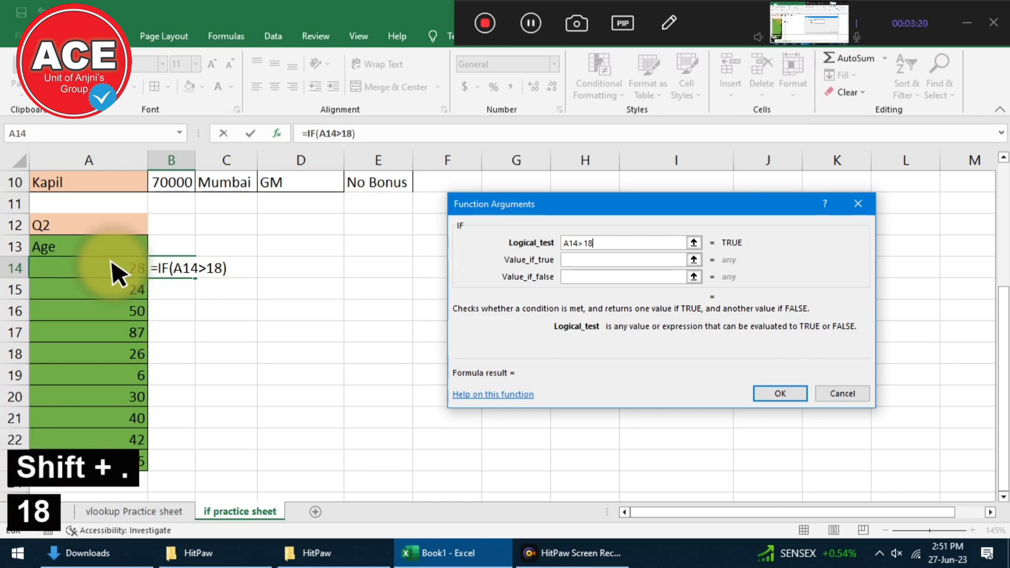
{"action": "key", "text": "Tab"}
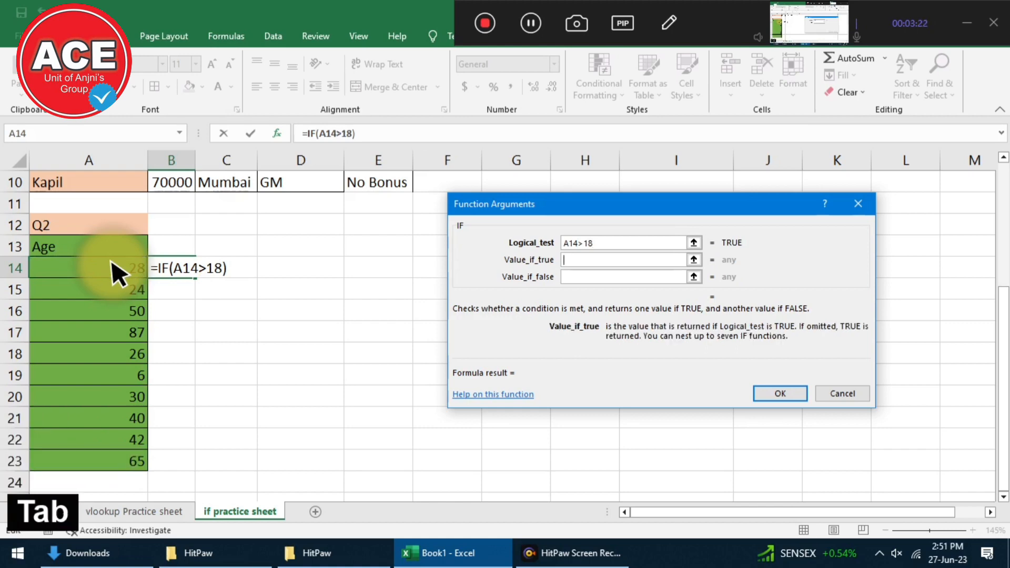
{"action": "type", "text": "adult"}
{"action": "key", "text": "Tab"}
{"action": "type", "text": "kid"}
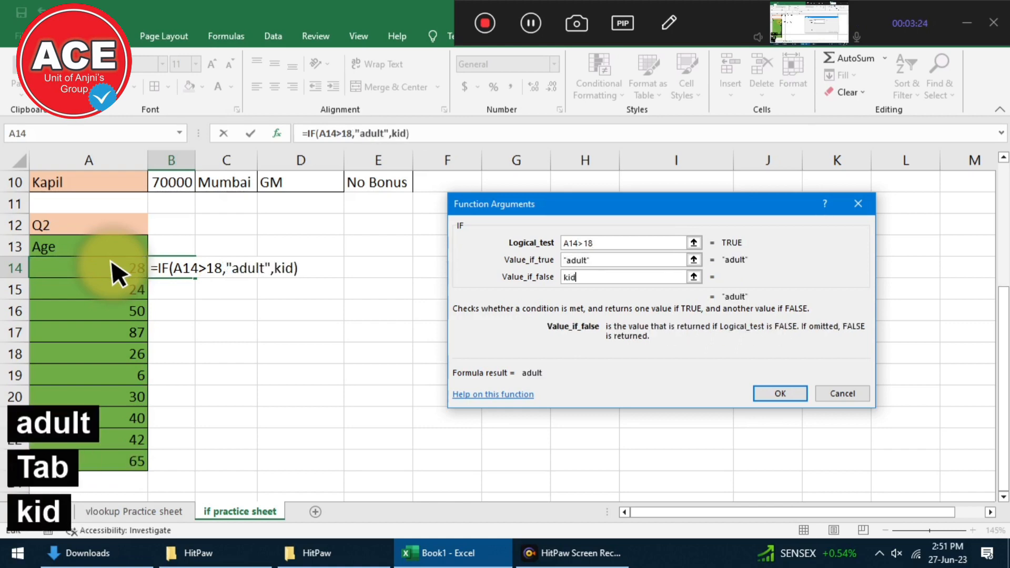
{"action": "key", "text": "Return"}
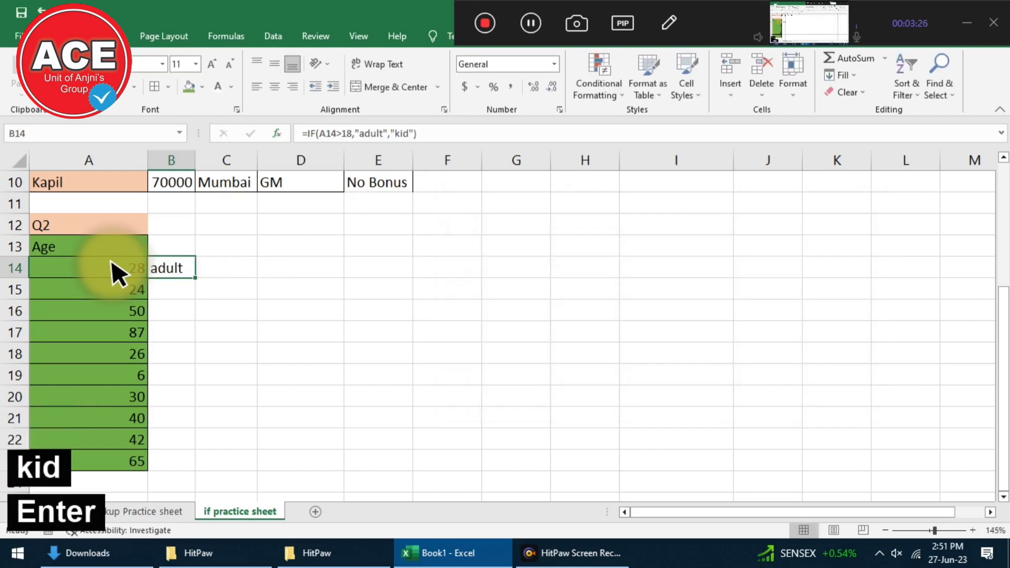
{"action": "left_click_drag", "start_coordinate": [195, 278], "coordinate": [198, 488]}
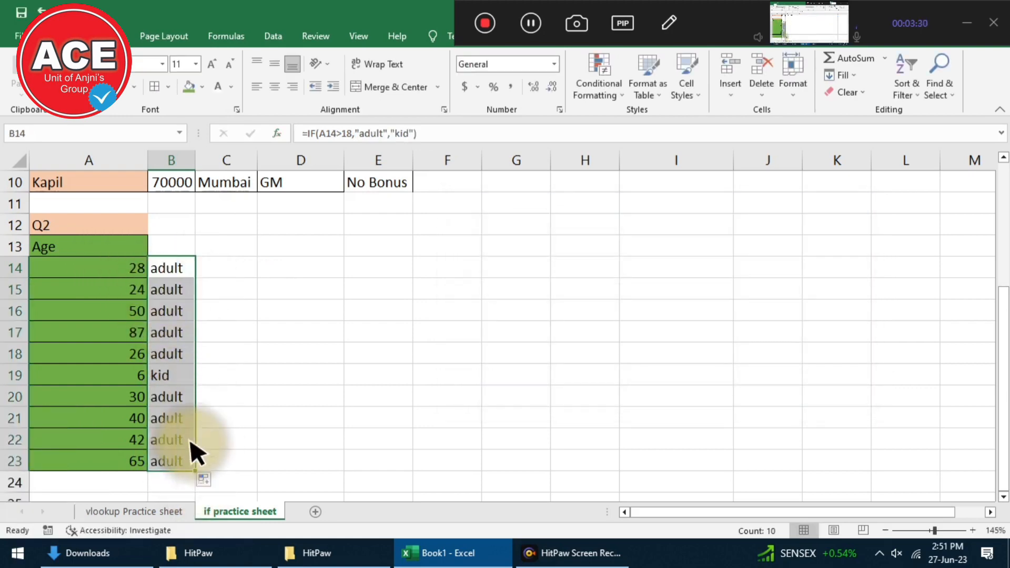
Test the age formula by changing the ages in A17 and A21 to 11 and the age in A22 to 2.
{"action": "left_click", "coordinate": [106, 334]}
{"action": "type", "text": "11"}
{"action": "key", "text": "Return"}
{"action": "key", "text": "Down"}
{"action": "key", "text": "Down"}
{"action": "key", "text": "Down"}
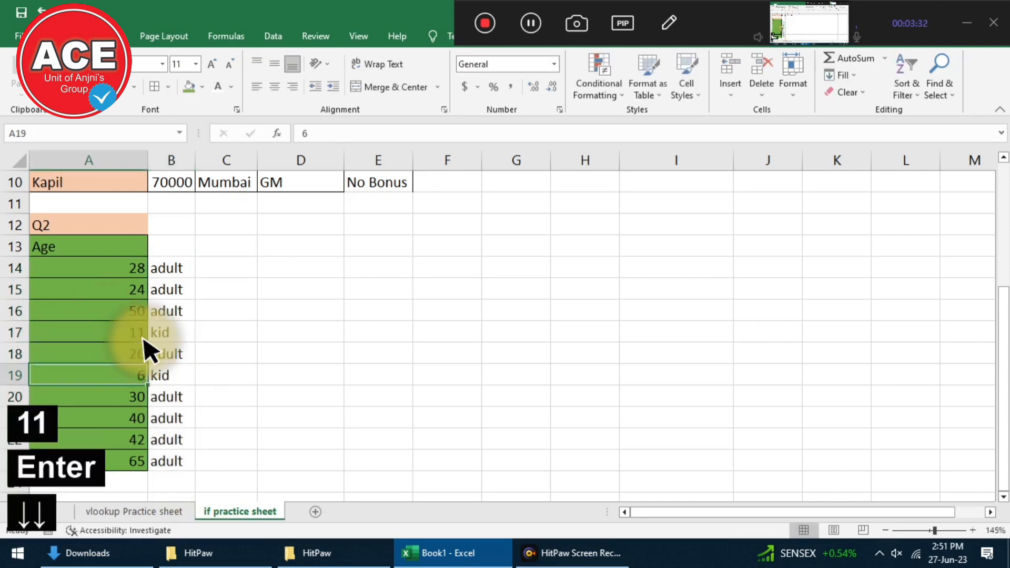
{"action": "type", "text": "11"}
{"action": "key", "text": "Return"}
{"action": "type", "text": "2"}
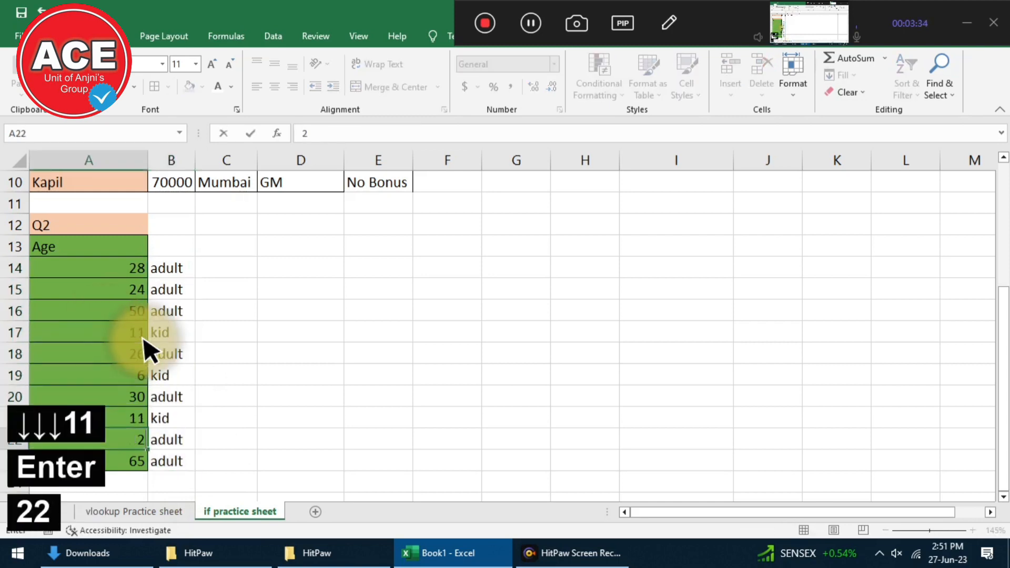
{"action": "type", "text": "2"}
{"action": "key", "text": "BackSpace"}
{"action": "key", "text": "Return"}
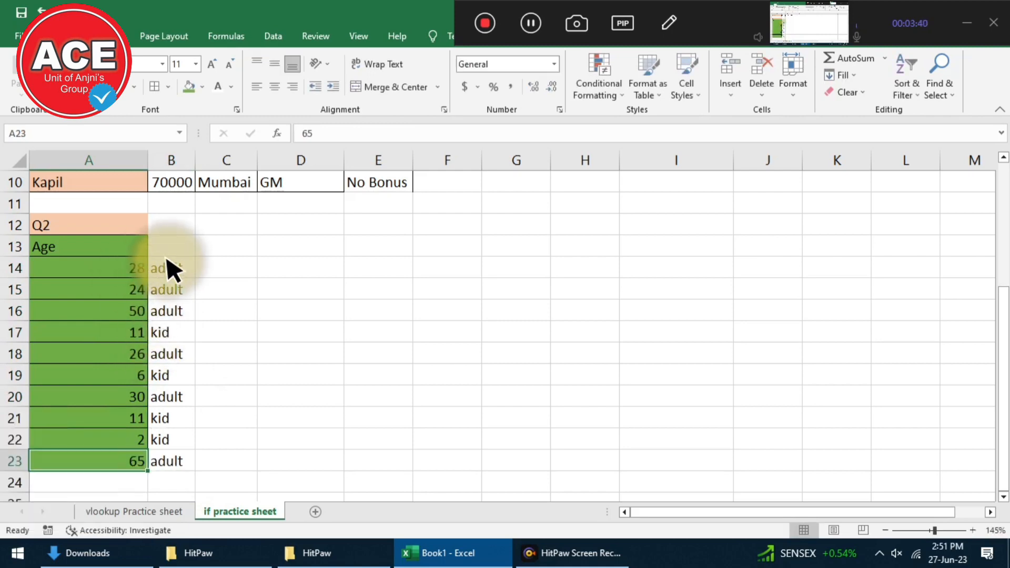
{"action": "left_click", "coordinate": [218, 269]}
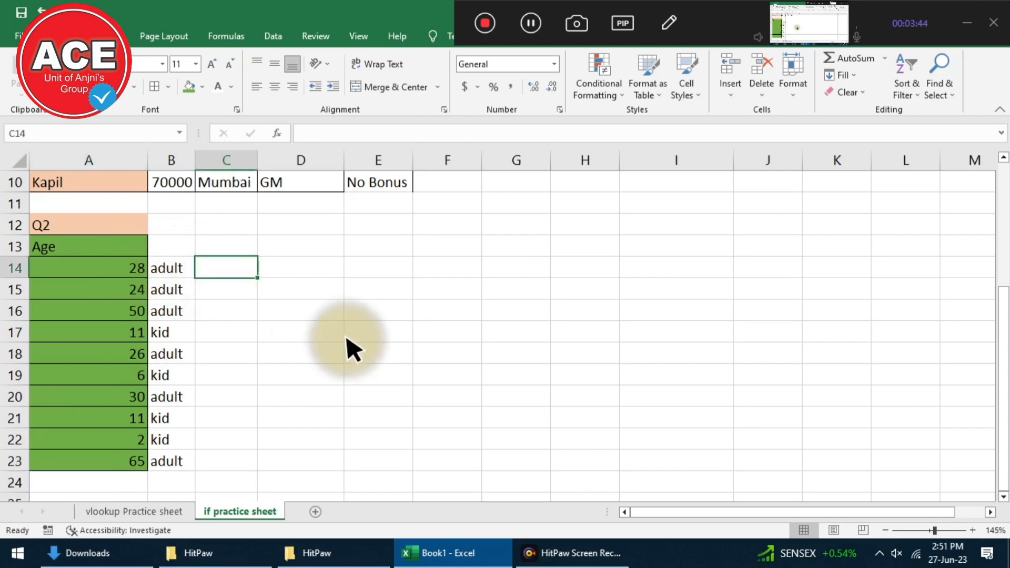
{"action": "scroll", "coordinate": [346, 339], "scroll_direction": "up", "scroll_amount": 3}
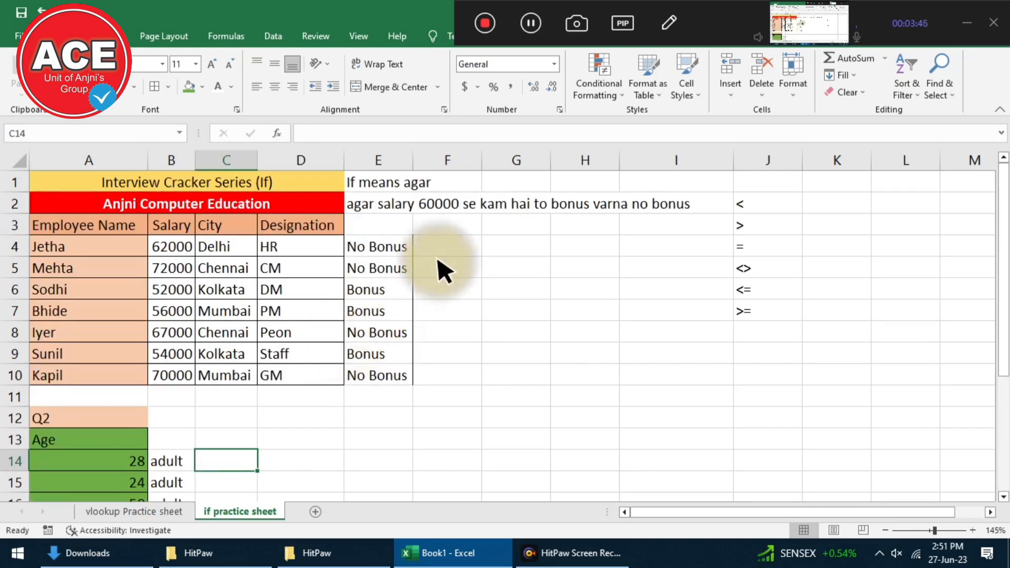
Start an IF function in F4 with the logical test E4="bonus".
{"action": "left_click", "coordinate": [755, 248]}
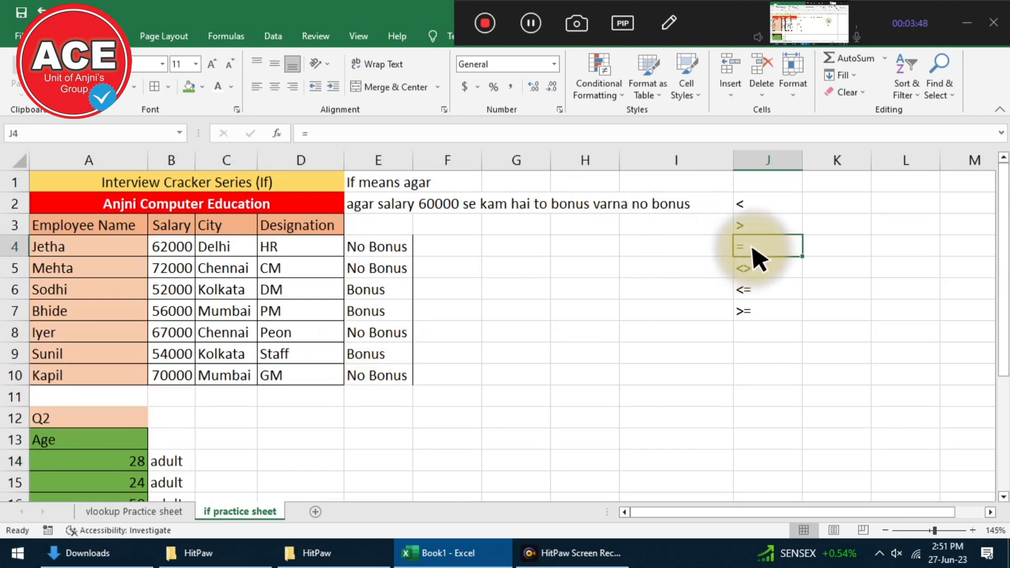
{"action": "left_click", "coordinate": [450, 247]}
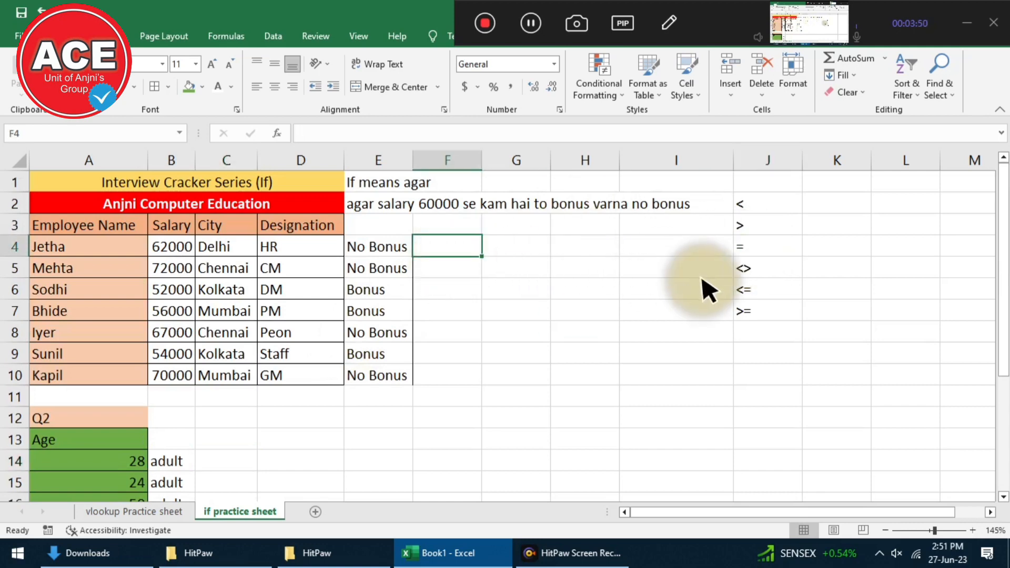
{"action": "type", "text": "=if("}
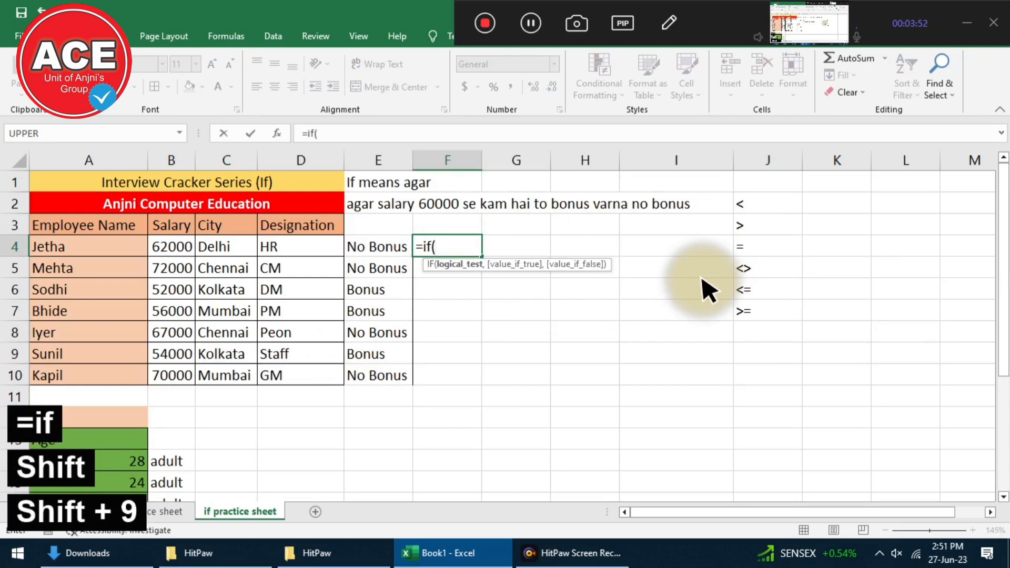
{"action": "key", "text": "ctrl+a"}
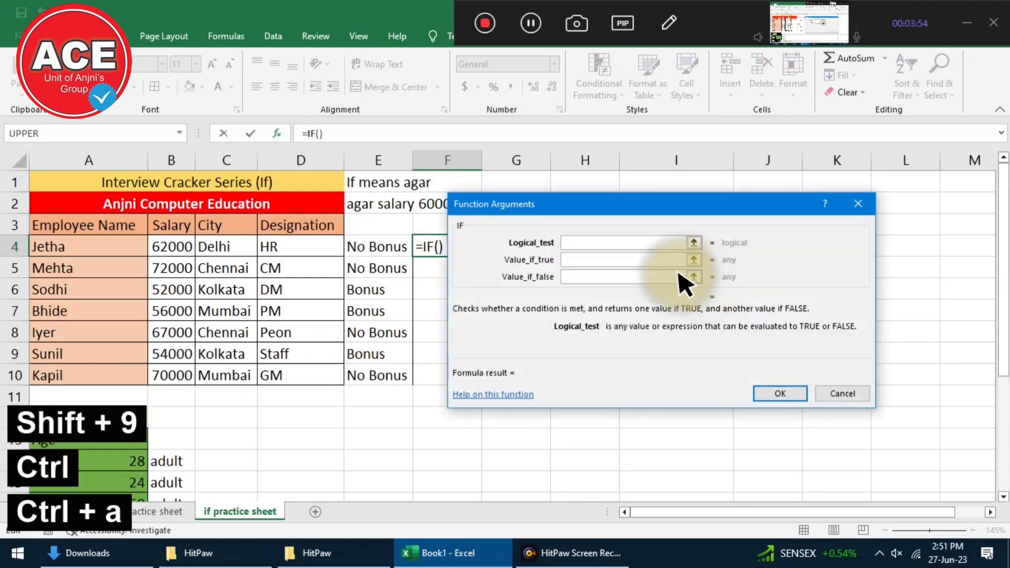
{"action": "left_click", "coordinate": [382, 246]}
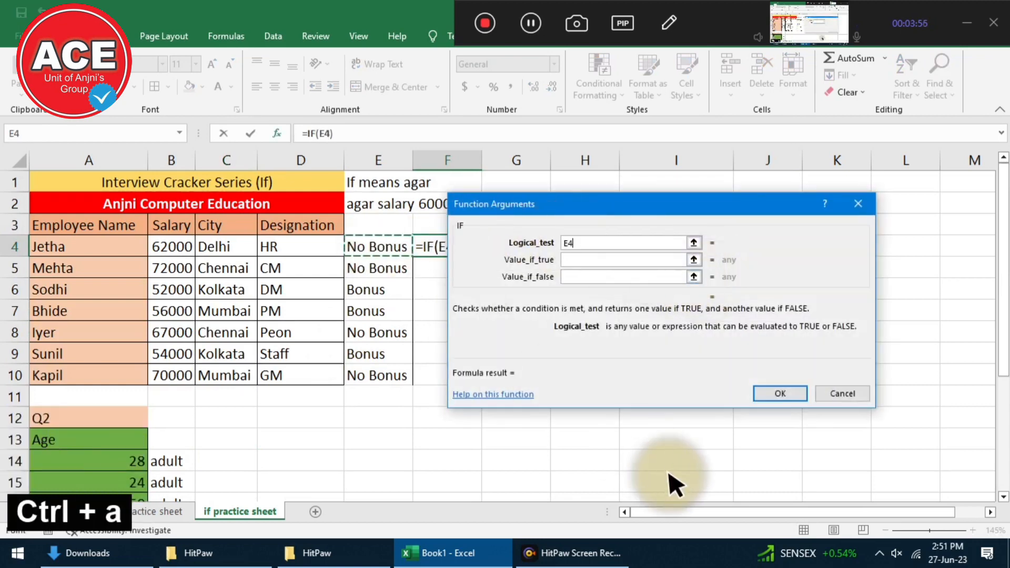
{"action": "type", "text": "=\"bo"}
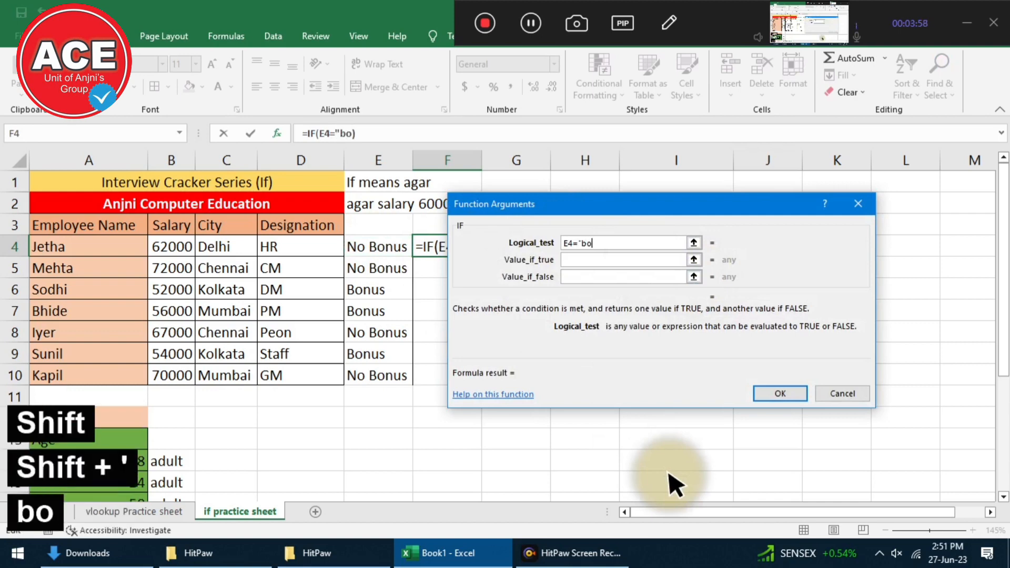
{"action": "type", "text": "nus\""}
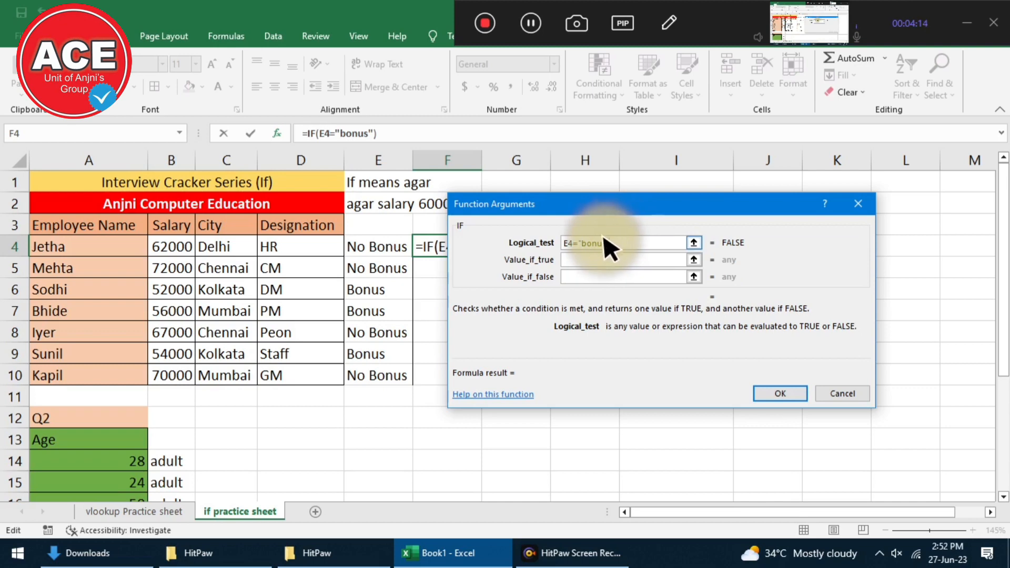
Set the IF function's value if true to 5000 and value if false to 0, and fill it down to F10.
{"action": "left_click", "coordinate": [608, 258]}
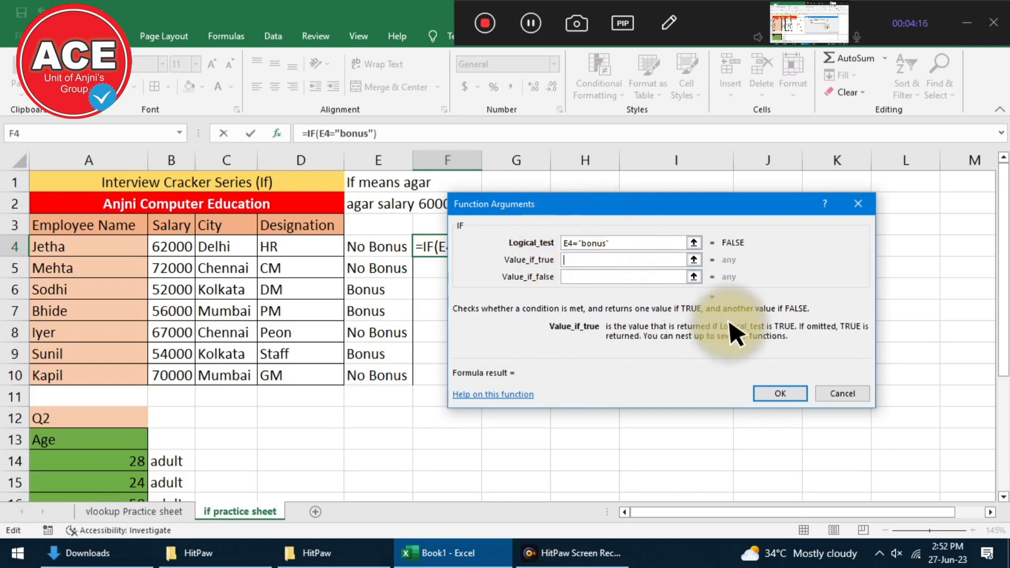
{"action": "type", "text": "5000"}
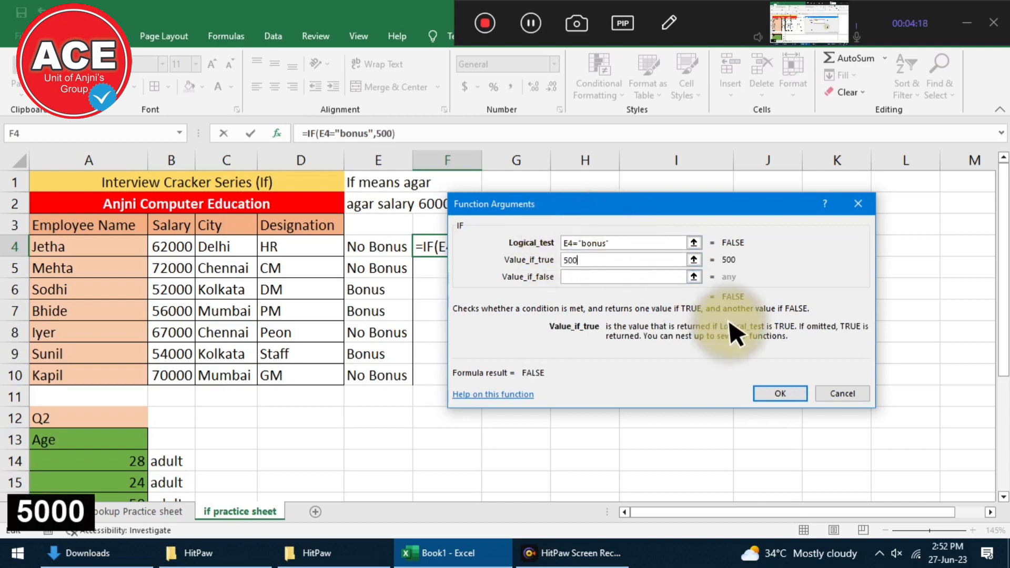
{"action": "key", "text": "Tab"}
{"action": "type", "text": "0"}
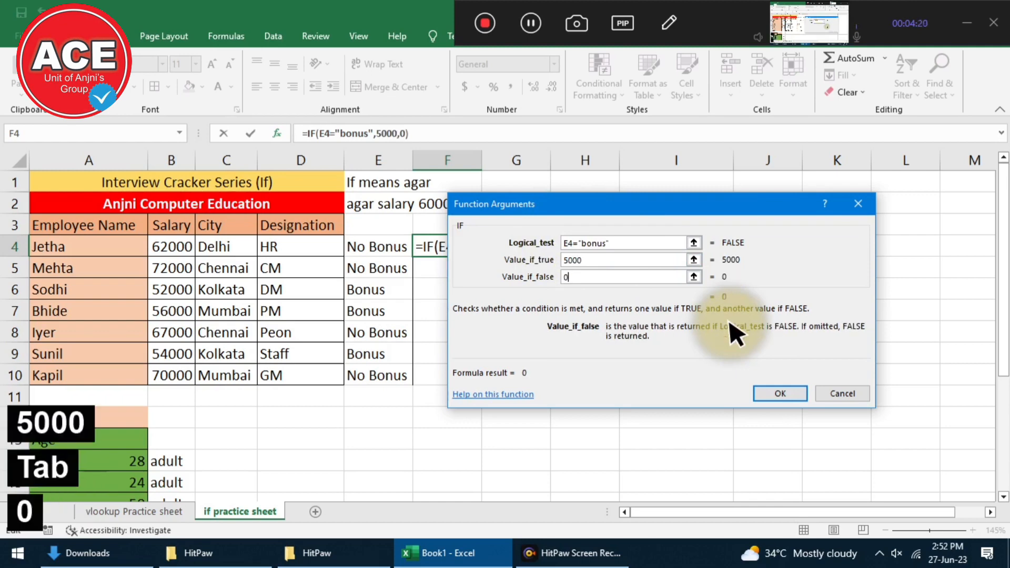
{"action": "left_click", "coordinate": [779, 394]}
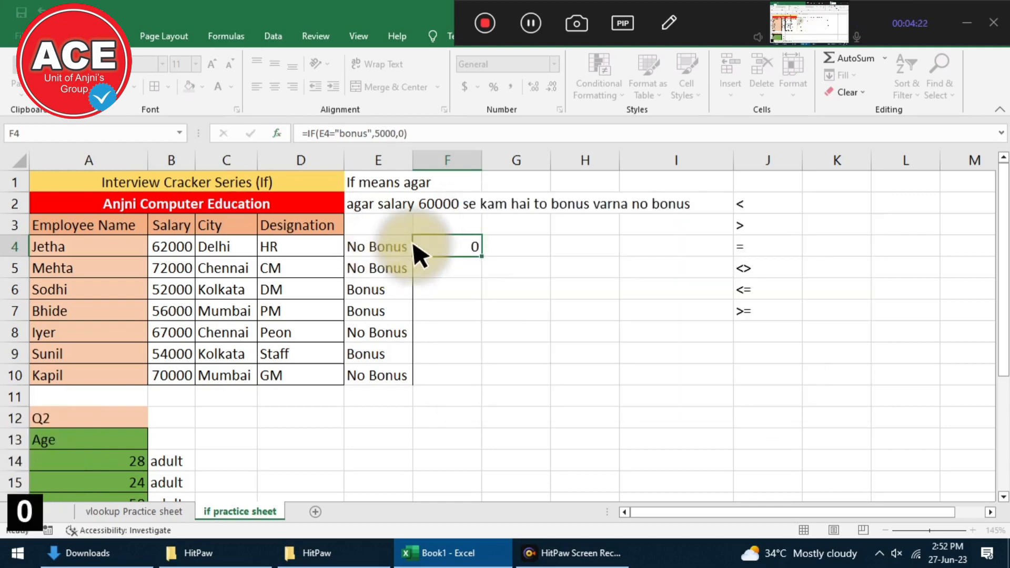
{"action": "left_click_drag", "start_coordinate": [480, 258], "coordinate": [473, 384]}
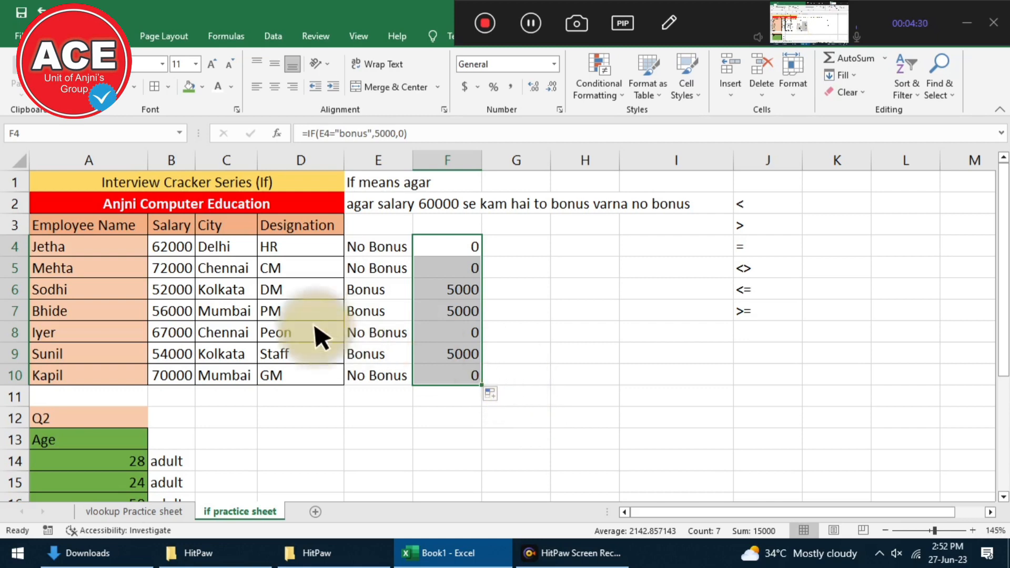
{"action": "left_click", "coordinate": [277, 313]}
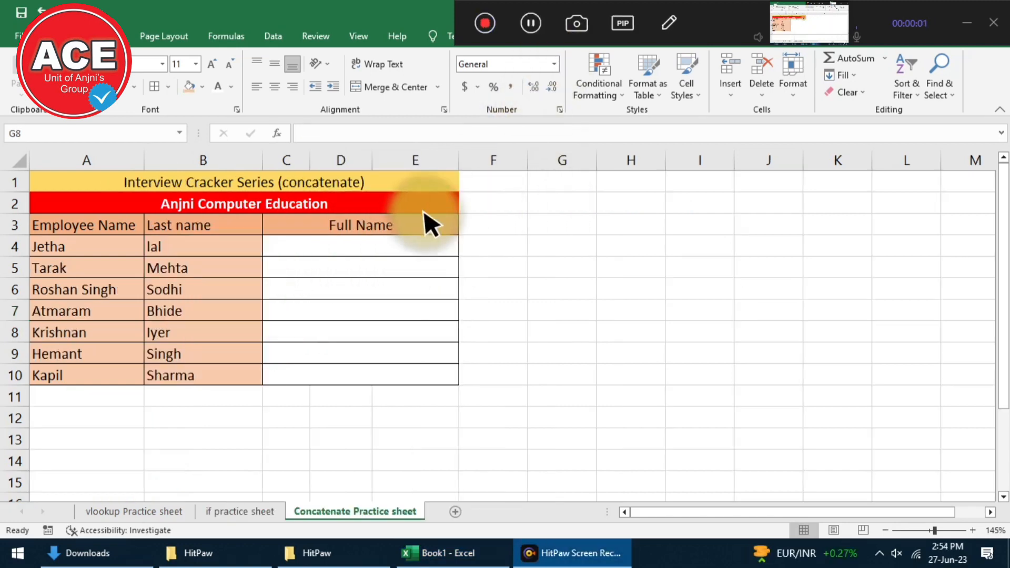
Enter the first two employees' full names as plain text in C4 and C5 of the Concatenate Practice sheet.
{"action": "double_click", "coordinate": [373, 245]}
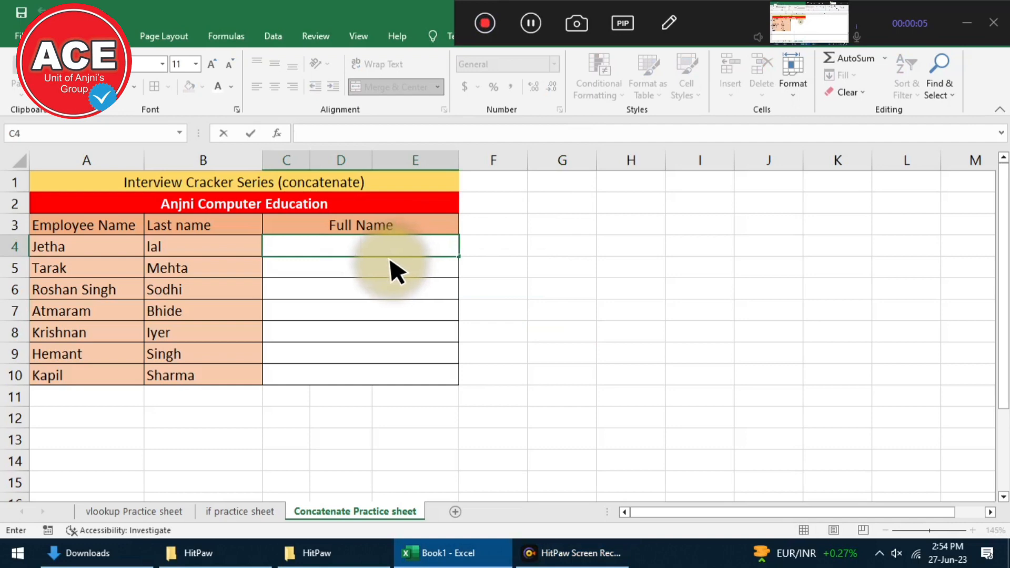
{"action": "left_click", "coordinate": [57, 249]}
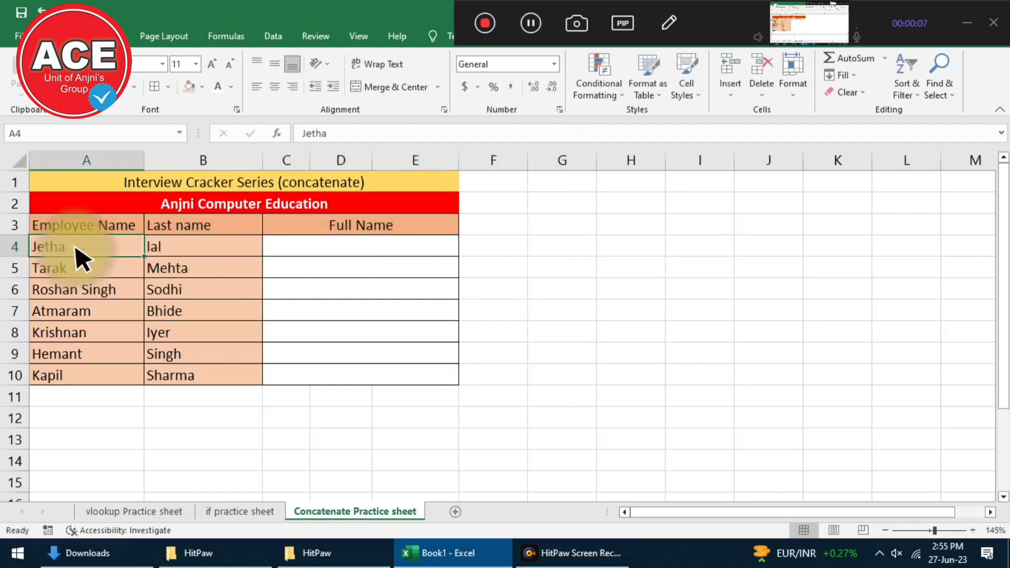
{"action": "left_click", "coordinate": [167, 244]}
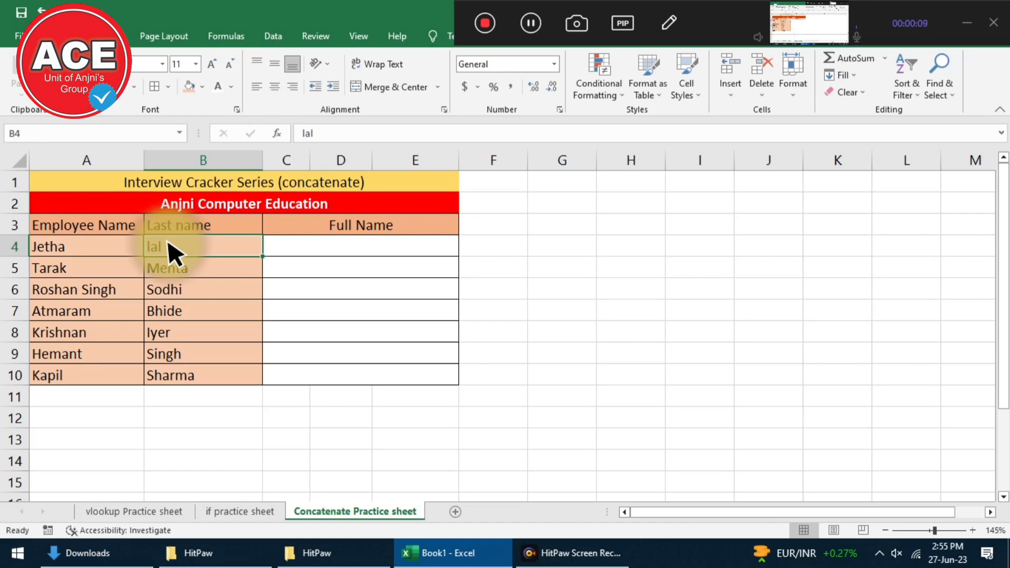
{"action": "double_click", "coordinate": [295, 253]}
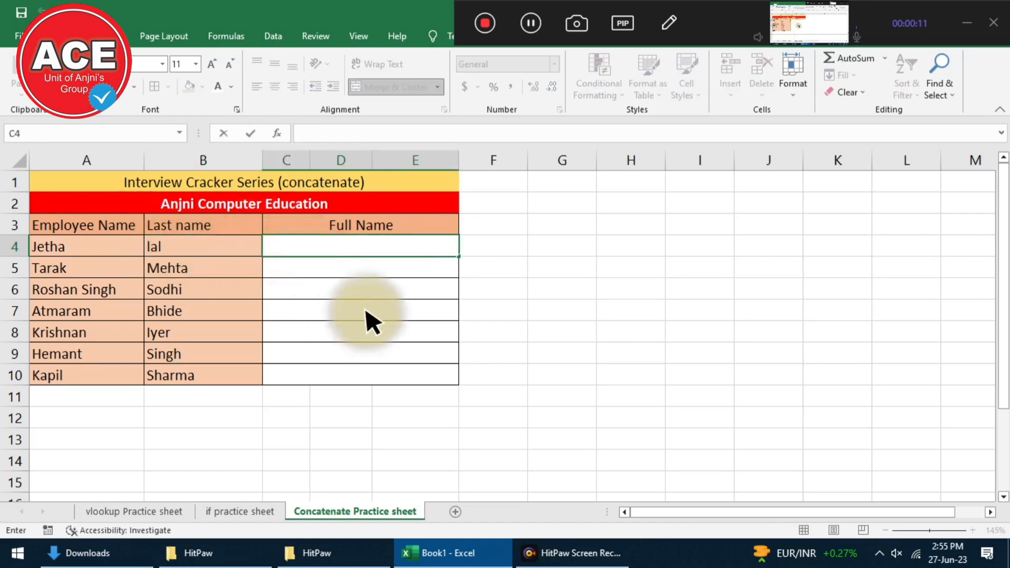
{"action": "type", "text": "Jetha"}
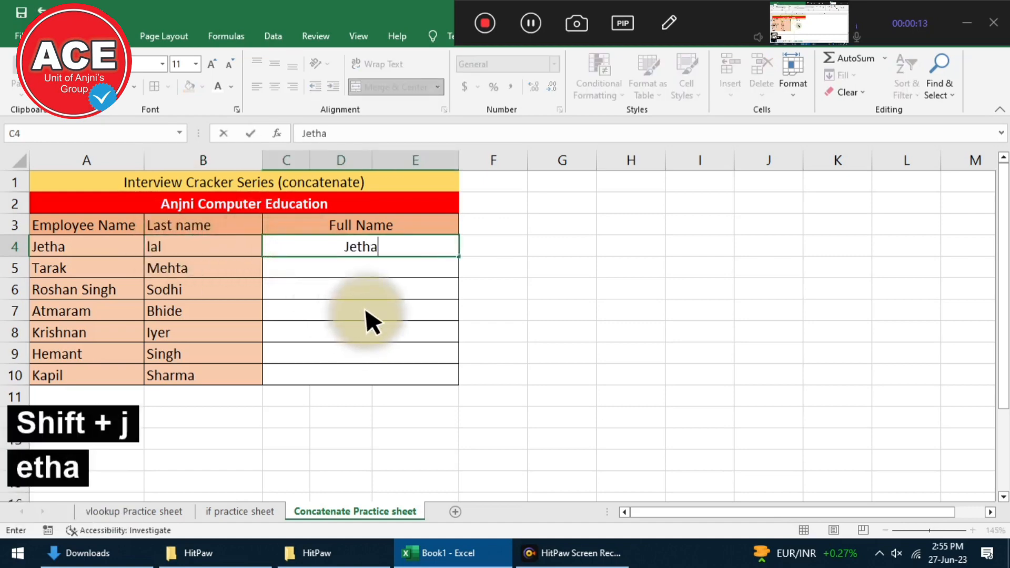
{"action": "type", "text": " lal"}
{"action": "key", "text": "Return"}
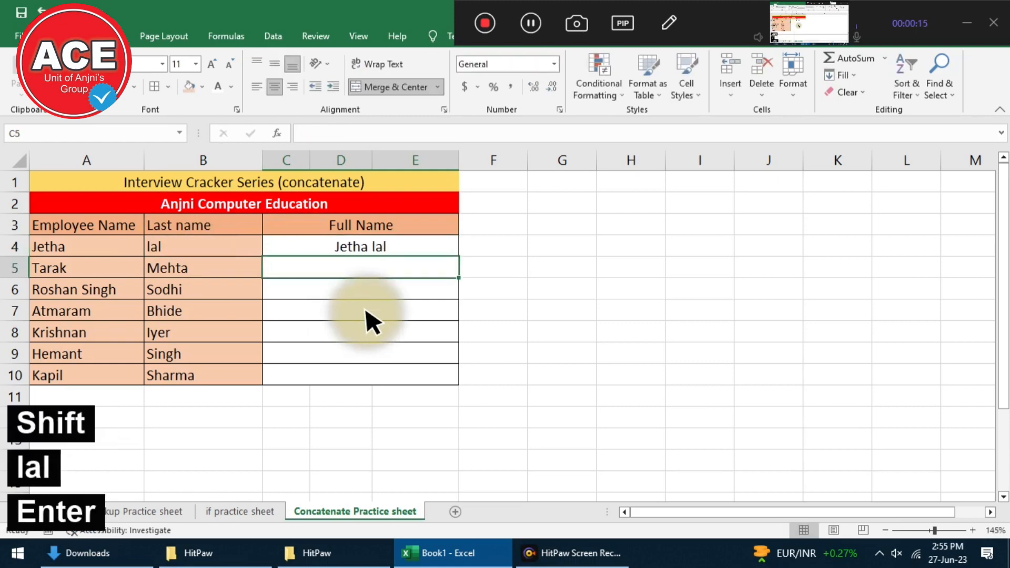
{"action": "type", "text": "Tarak Mehta"}
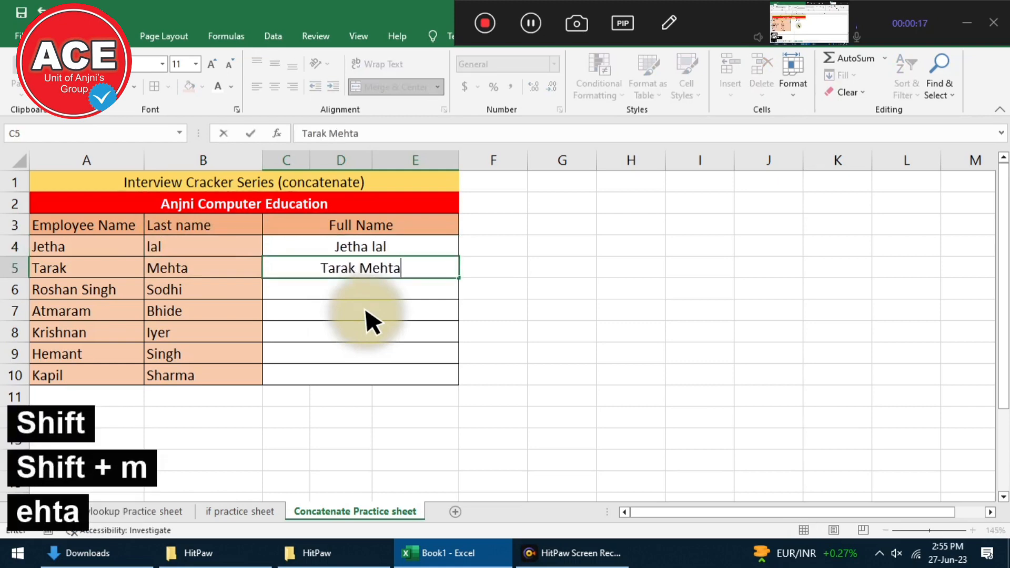
{"action": "key", "text": "Return"}
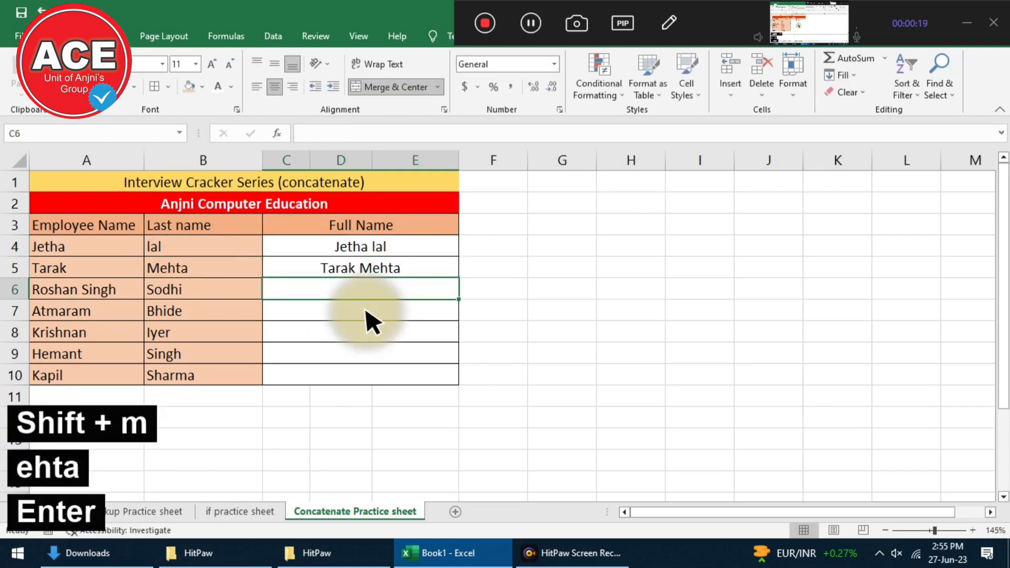
Clear the manually entered full names from C4 and C5.
{"action": "key", "text": "Up"}
{"action": "key", "text": "Up"}
{"action": "key", "text": "shift+Down"}
{"action": "key", "text": "Delete"}
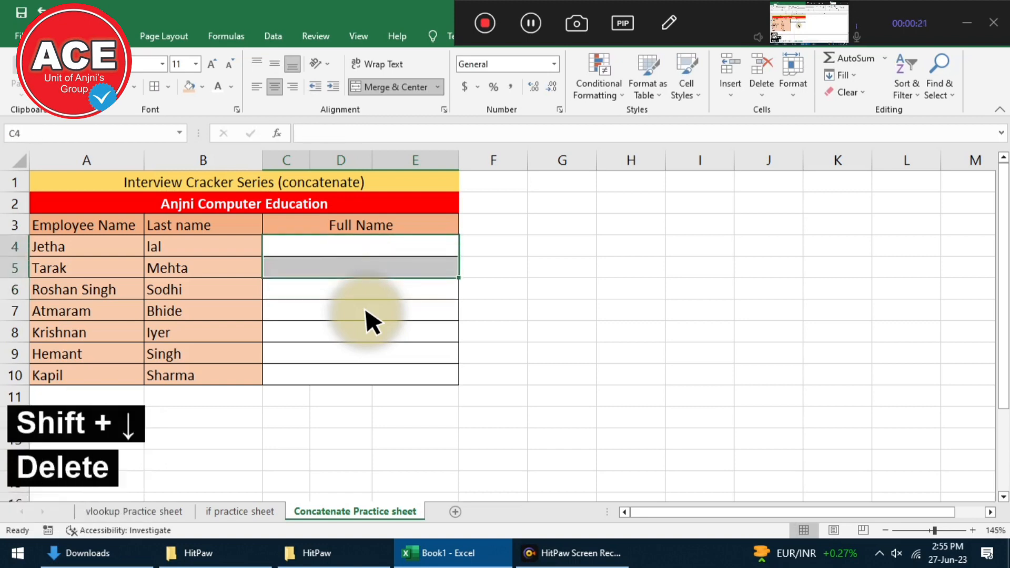
{"action": "key", "text": "Right"}
{"action": "key", "text": "Left"}
{"action": "type", "text": "=conc"}
{"action": "key", "text": "Down"}
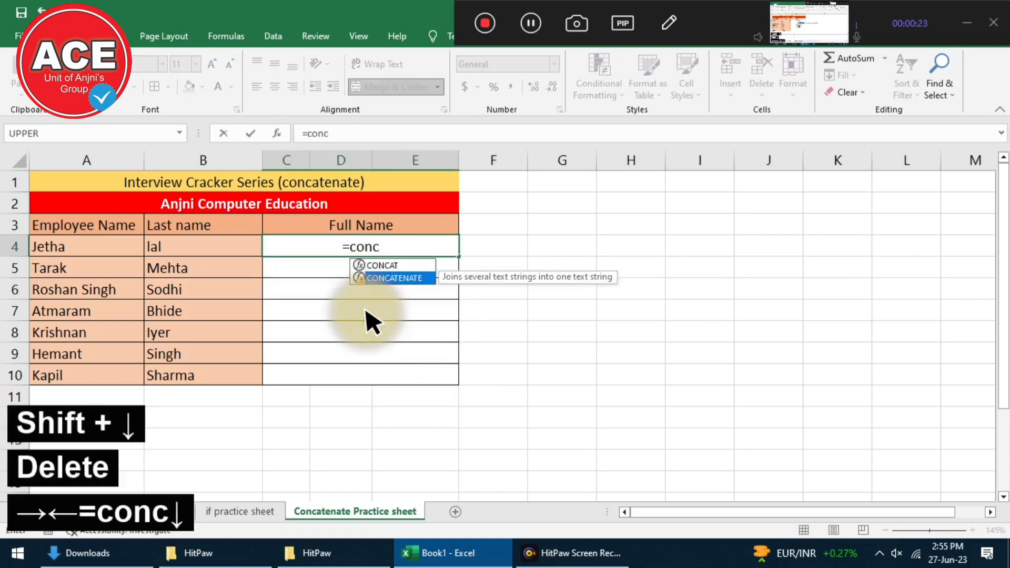
{"action": "key", "text": "Tab"}
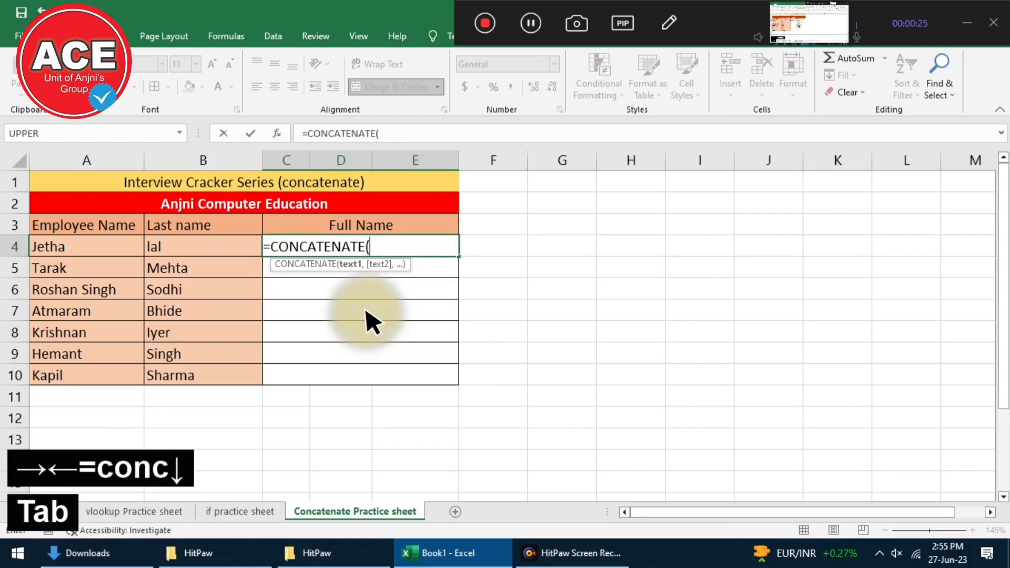
{"action": "key", "text": "ctrl+a"}
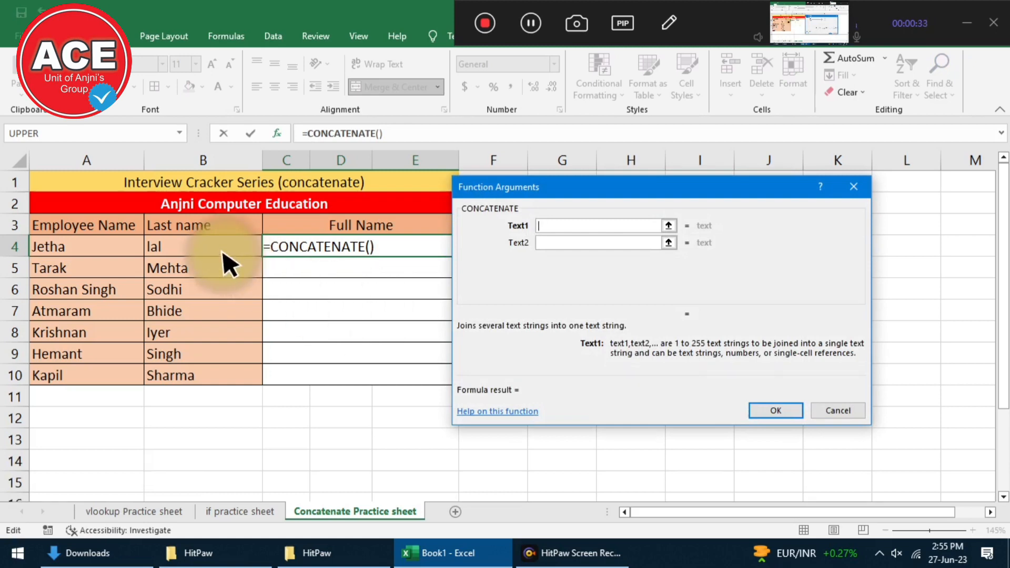
{"action": "left_click", "coordinate": [63, 251]}
{"action": "left_click", "coordinate": [574, 244]}
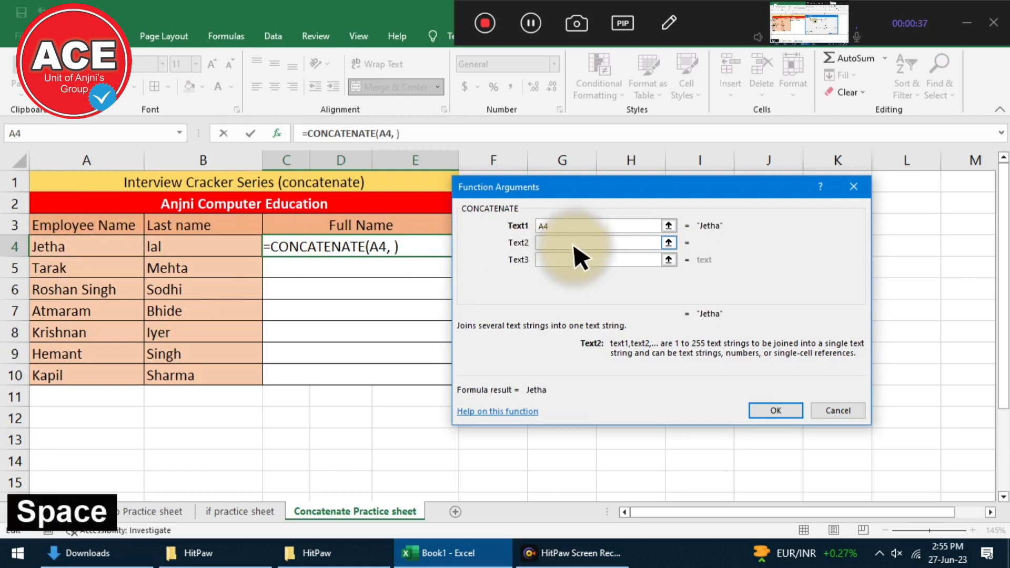
{"action": "left_click", "coordinate": [575, 262]}
{"action": "left_click", "coordinate": [218, 254]}
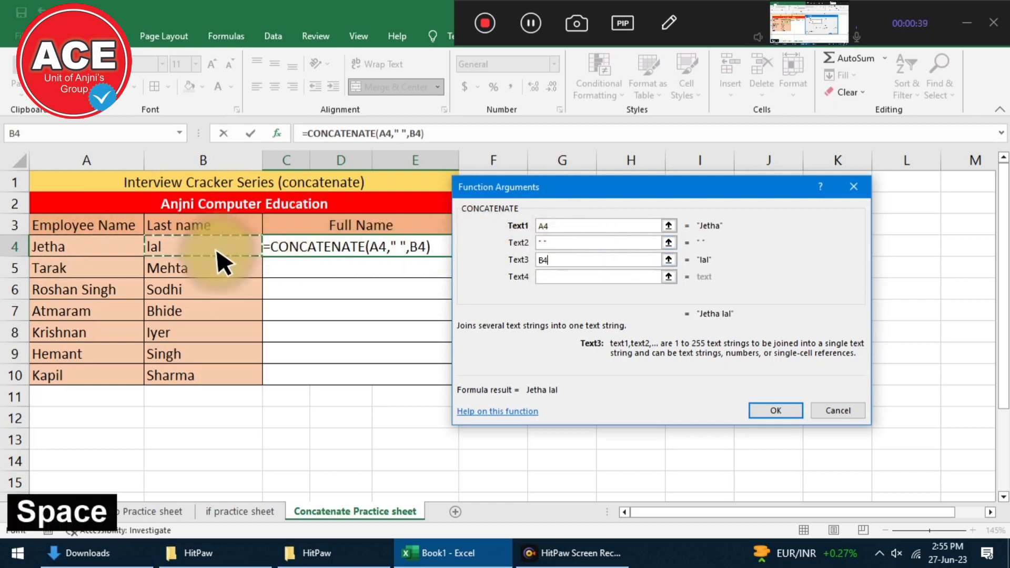
{"action": "left_click", "coordinate": [839, 413]}
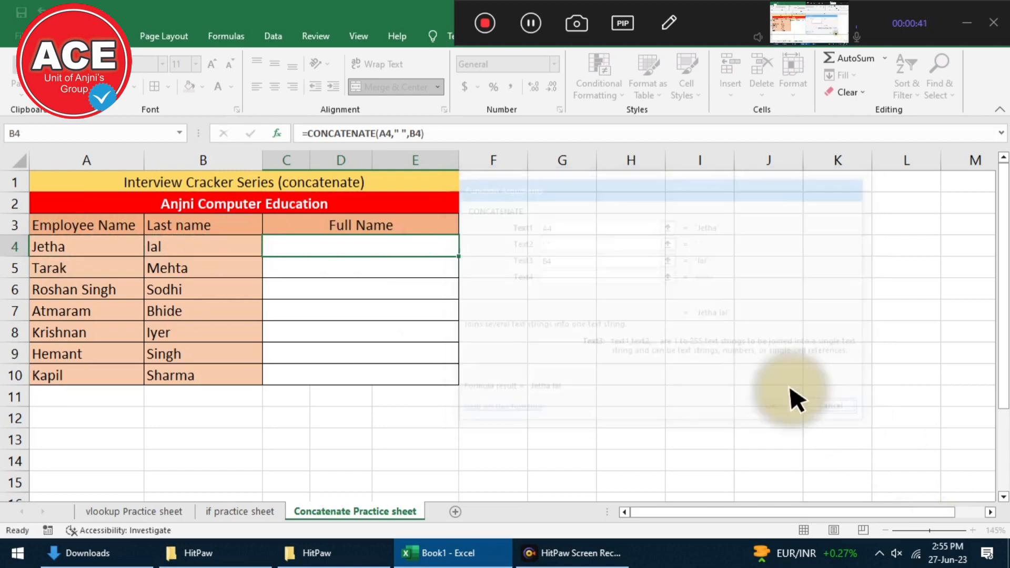
Enter a CONCATENATE function in C4 joining A4 and B4 without a space, and fill it down to C10.
{"action": "type", "text": "=conc"}
{"action": "key", "text": "Down"}
{"action": "key", "text": "Tab"}
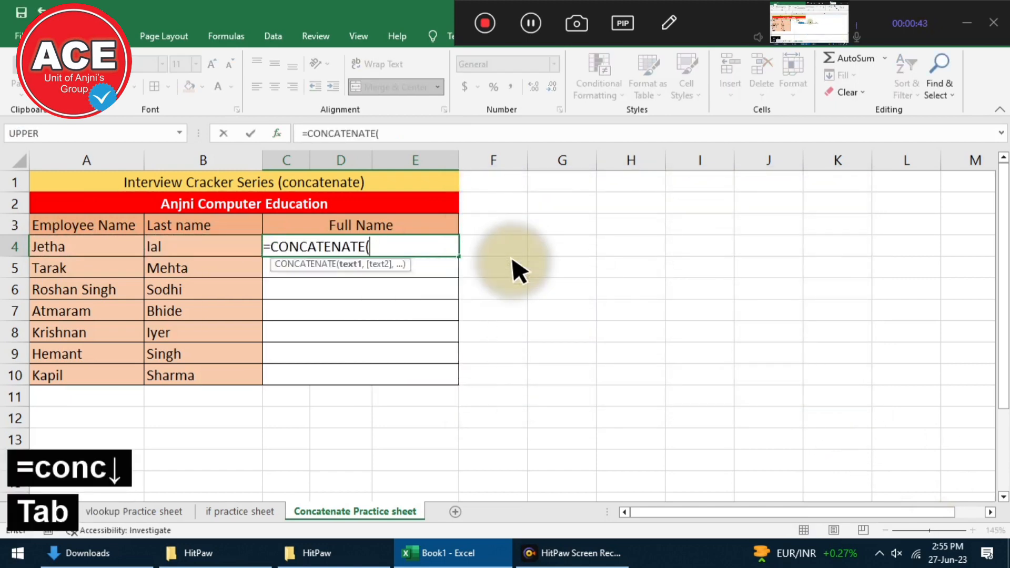
{"action": "key", "text": "ctrl+a"}
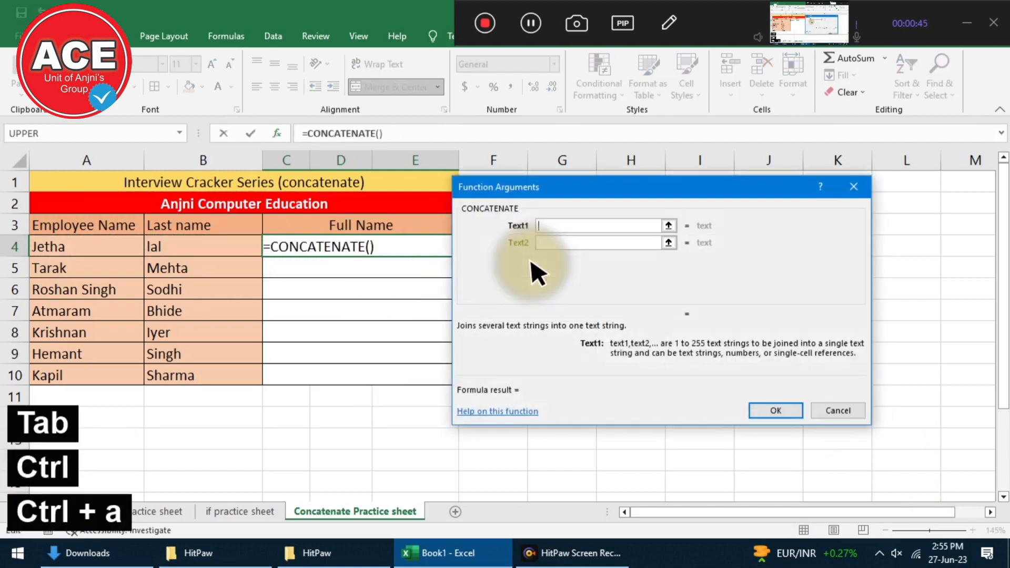
{"action": "left_click", "coordinate": [84, 246]}
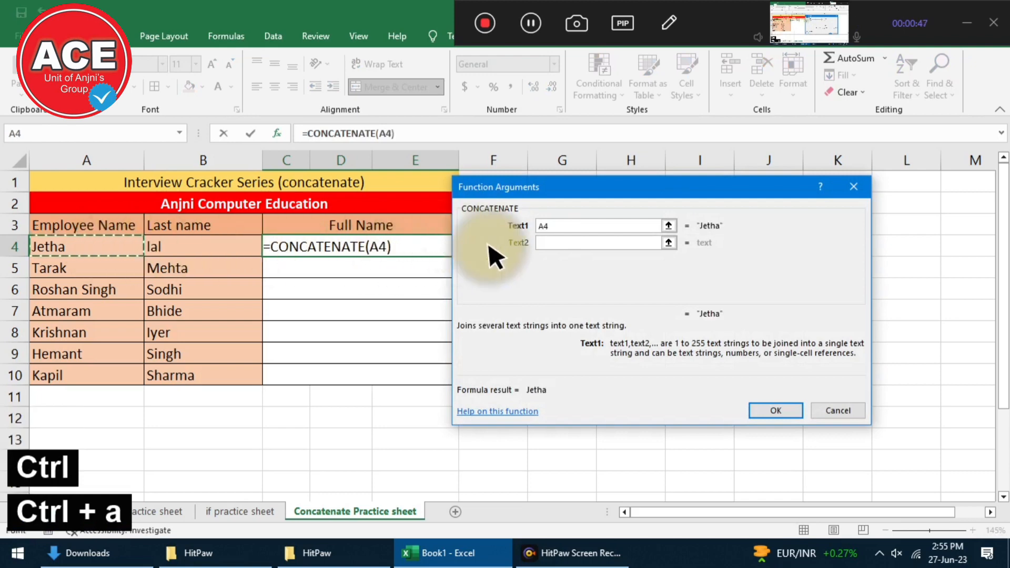
{"action": "left_click", "coordinate": [539, 242]}
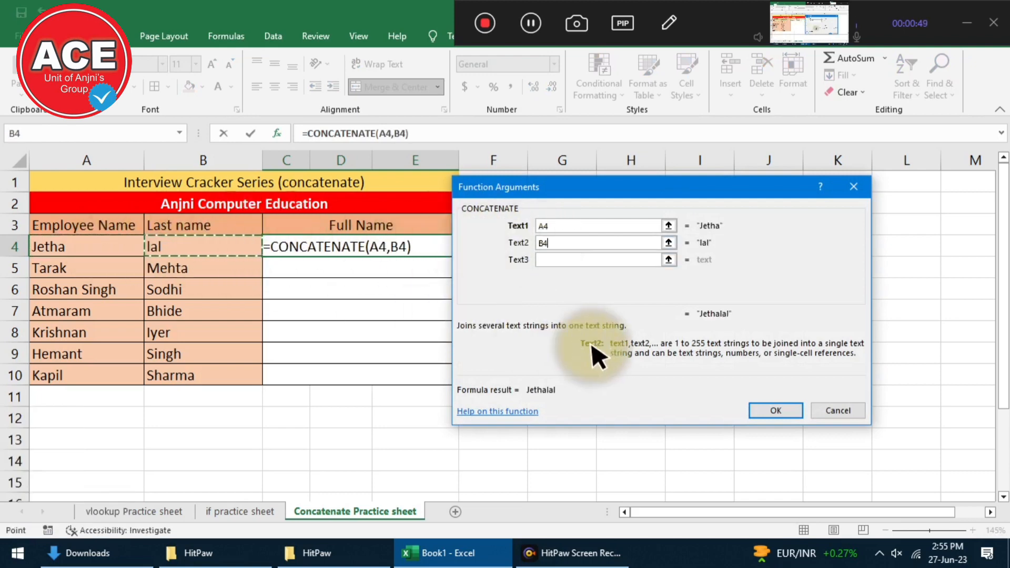
{"action": "left_click", "coordinate": [784, 413]}
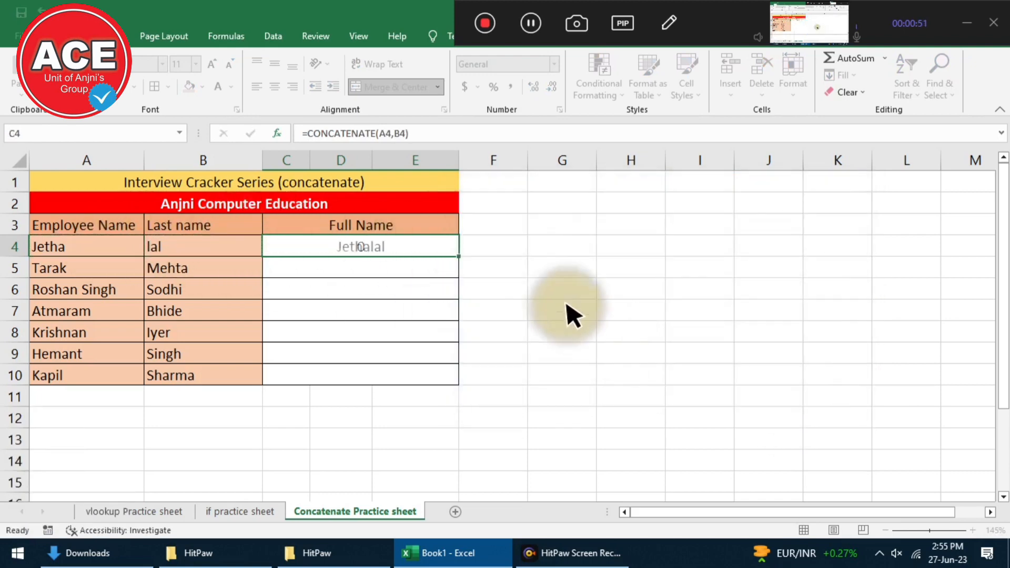
{"action": "left_click_drag", "start_coordinate": [459, 256], "coordinate": [460, 383]}
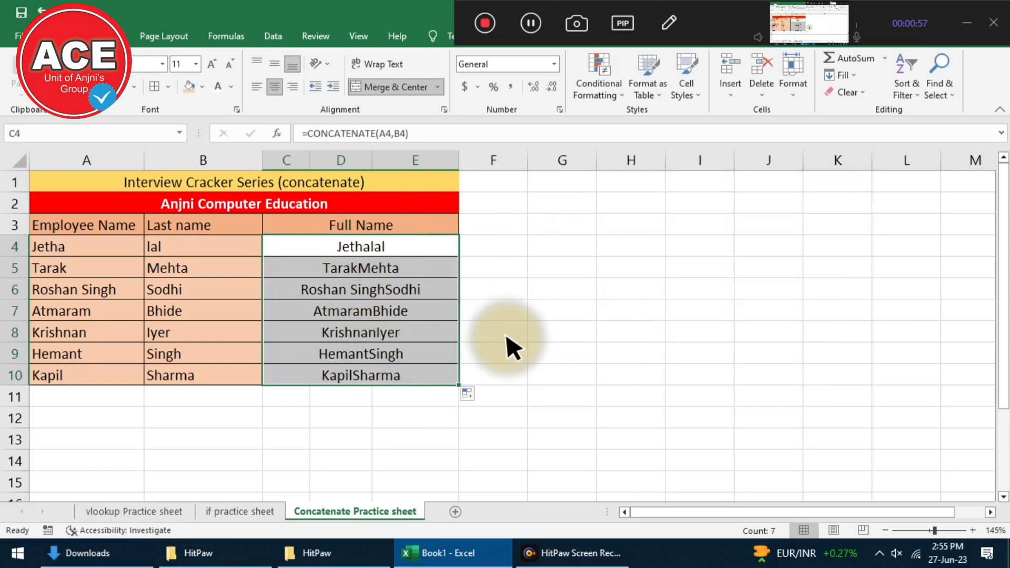
Clear the joined names from C4:C10 in the Full Name column.
{"action": "key", "text": "Delete"}
{"action": "key", "text": "Right"}
{"action": "key", "text": "Left"}
Enter a CONCATENATE function in C4 joining A4, a space and B4, and fill it down to C10.
{"action": "type", "text": "=co"}
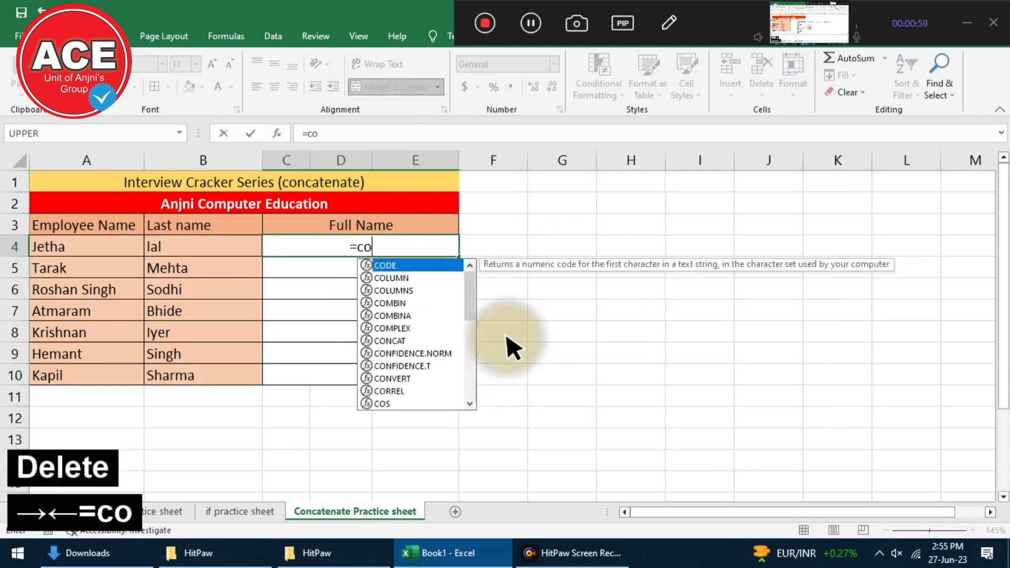
{"action": "type", "text": "c"}
{"action": "key", "text": "BackSpace"}
{"action": "type", "text": "n"}
{"action": "key", "text": "Down"}
{"action": "key", "text": "Down"}
{"action": "key", "text": "Down"}
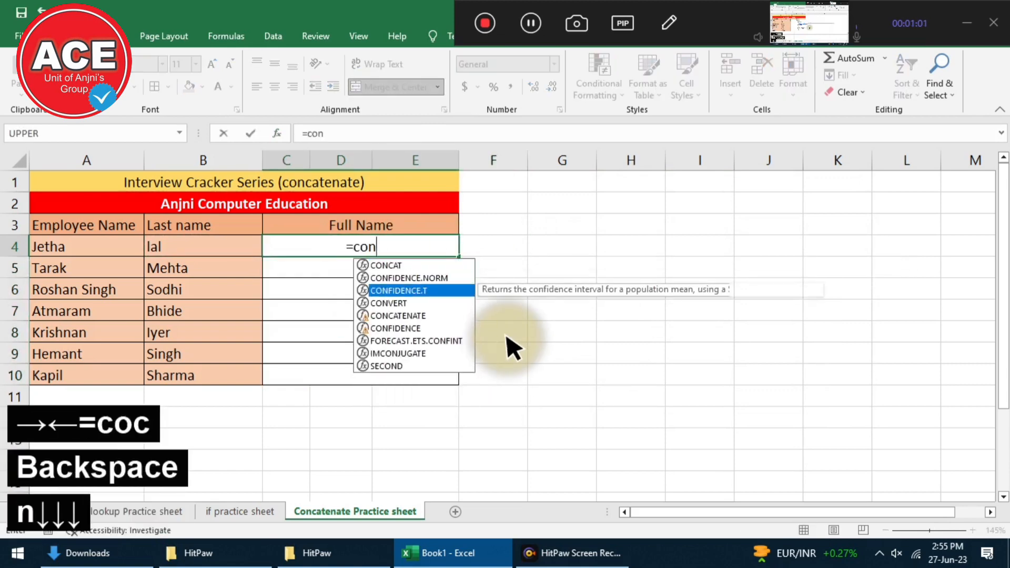
{"action": "key", "text": "Down"}
{"action": "key", "text": "Tab"}
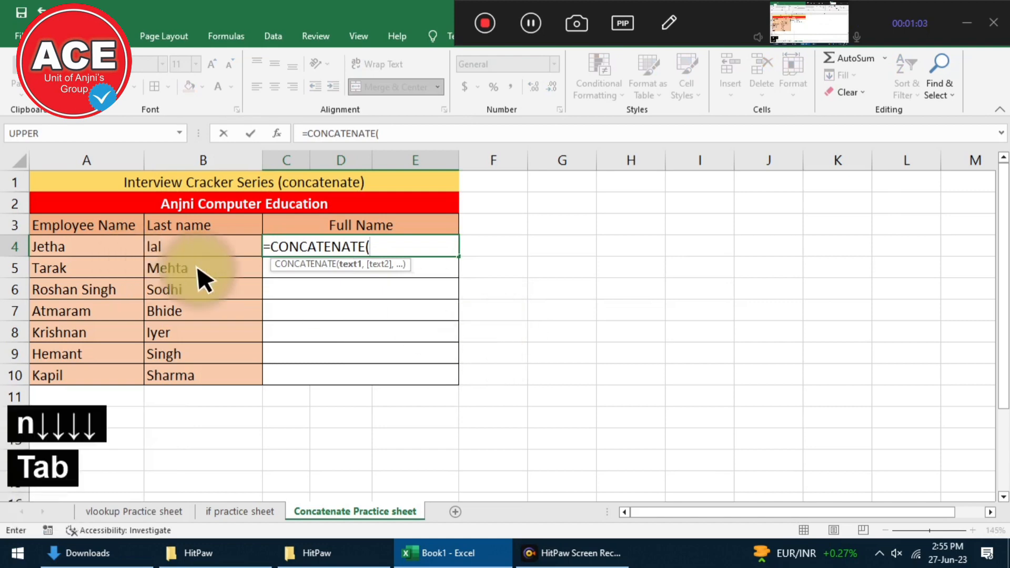
{"action": "key", "text": "ctrl+a"}
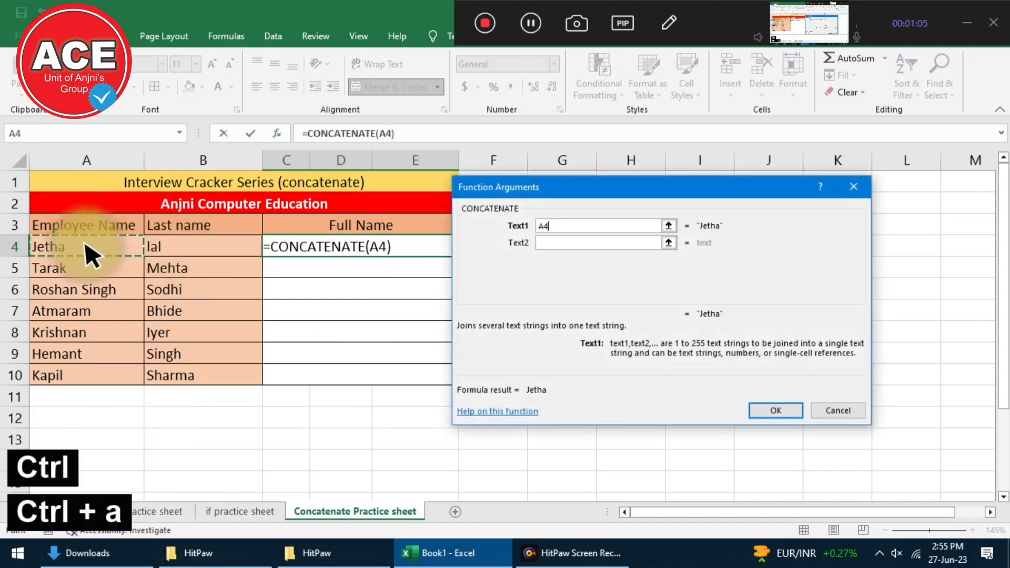
{"action": "left_click", "coordinate": [562, 243]}
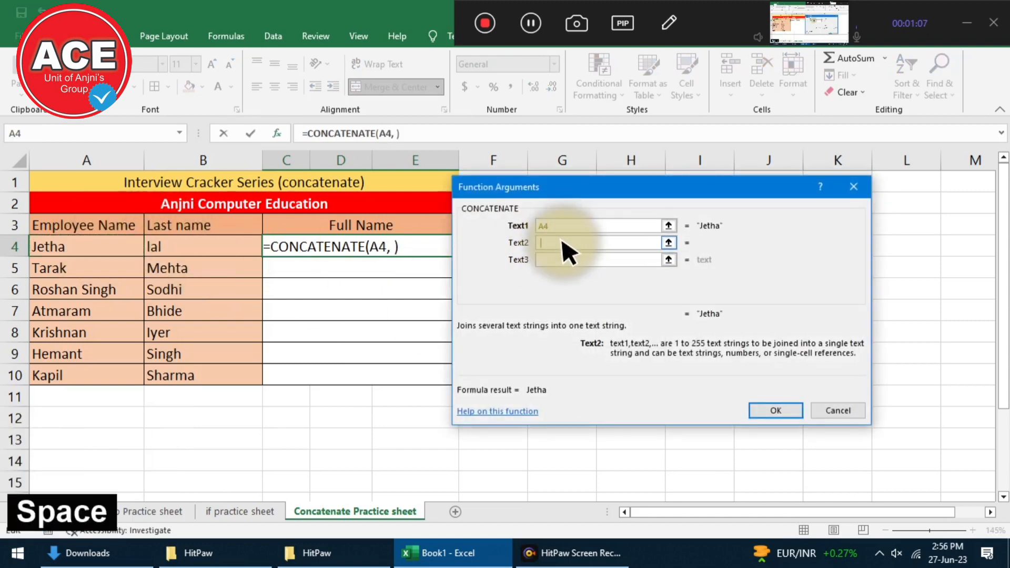
{"action": "left_click", "coordinate": [559, 263]}
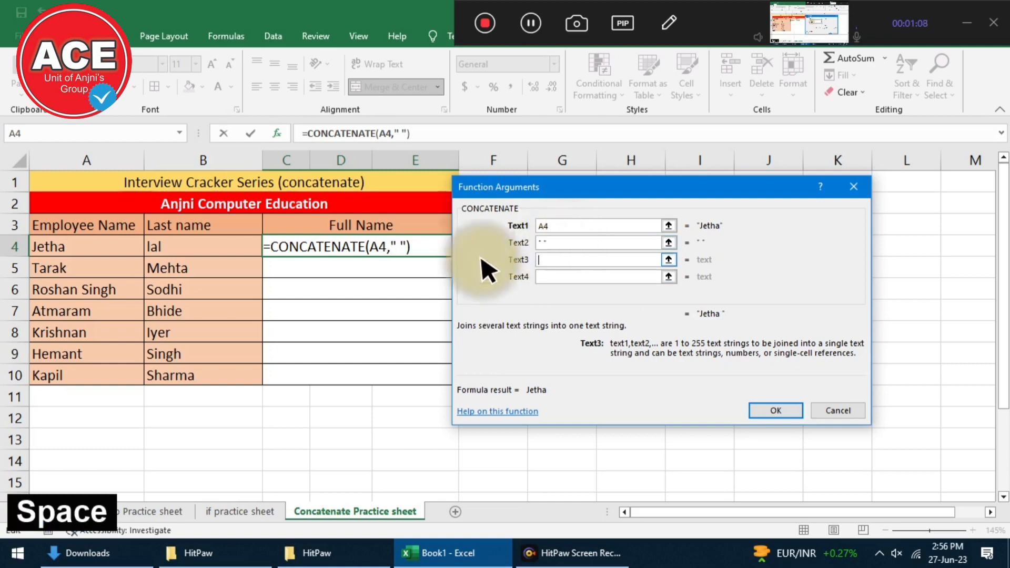
{"action": "left_click", "coordinate": [194, 250]}
{"action": "left_click", "coordinate": [776, 410]}
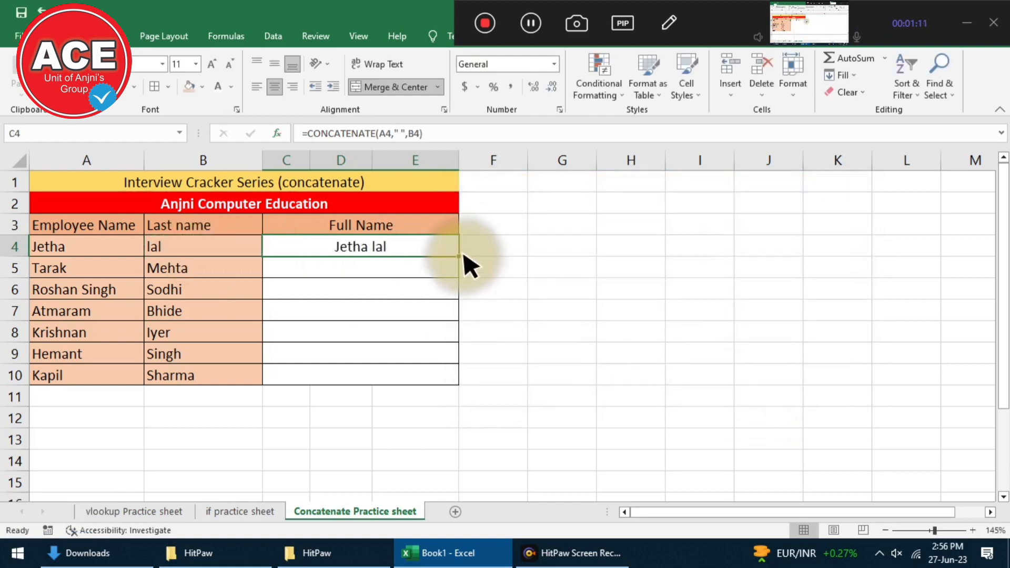
{"action": "left_click_drag", "start_coordinate": [459, 257], "coordinate": [457, 379]}
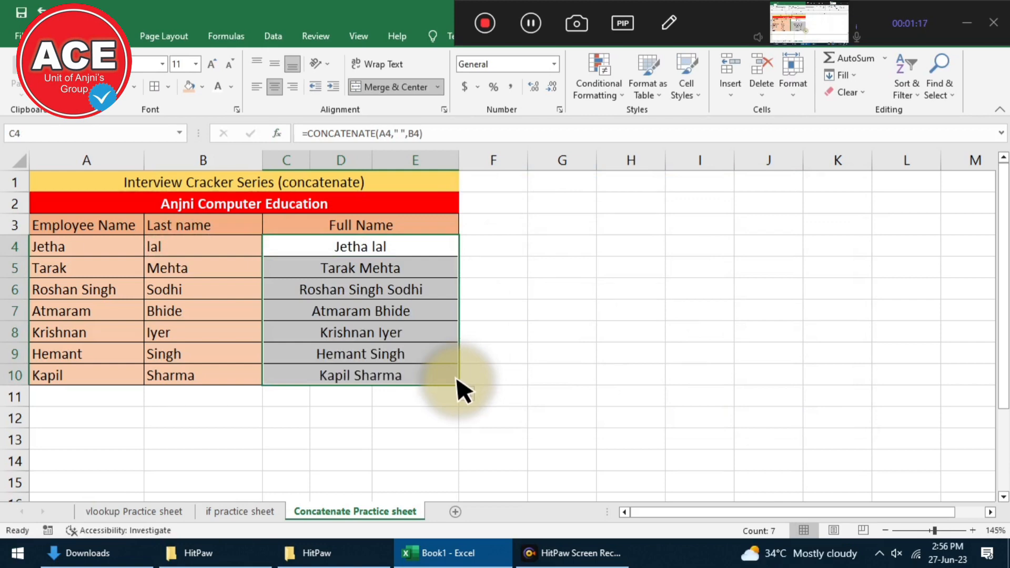
Delete the space-separated full names from C4:C10.
{"action": "key", "text": "Delete"}
{"action": "key", "text": "Right"}
{"action": "key", "text": "Left"}
Build a CONCATENATE function in C4 with the arguments "Dear ", A4, a space and B4.
{"action": "type", "text": "=conc"}
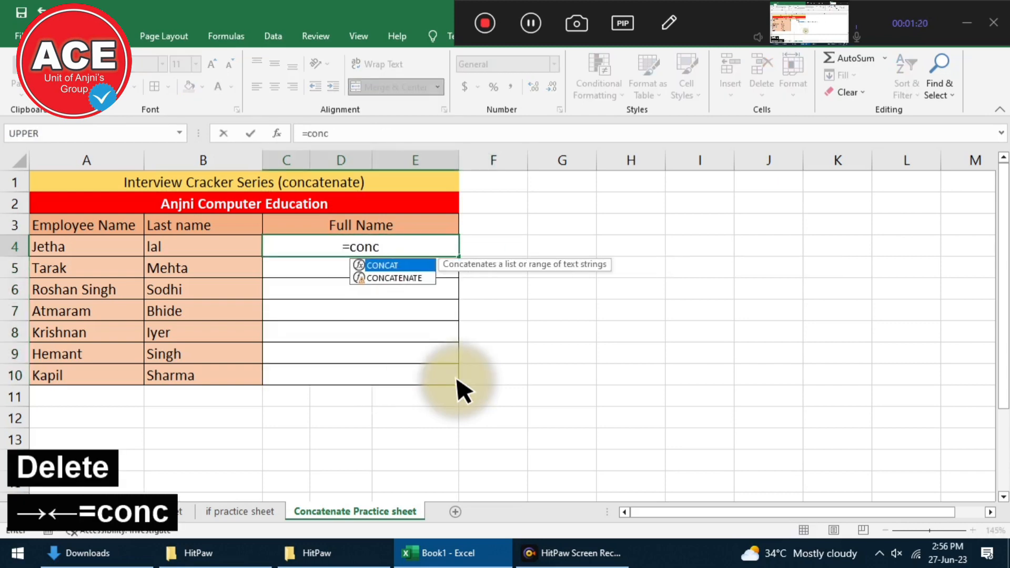
{"action": "key", "text": "Down"}
{"action": "key", "text": "Tab"}
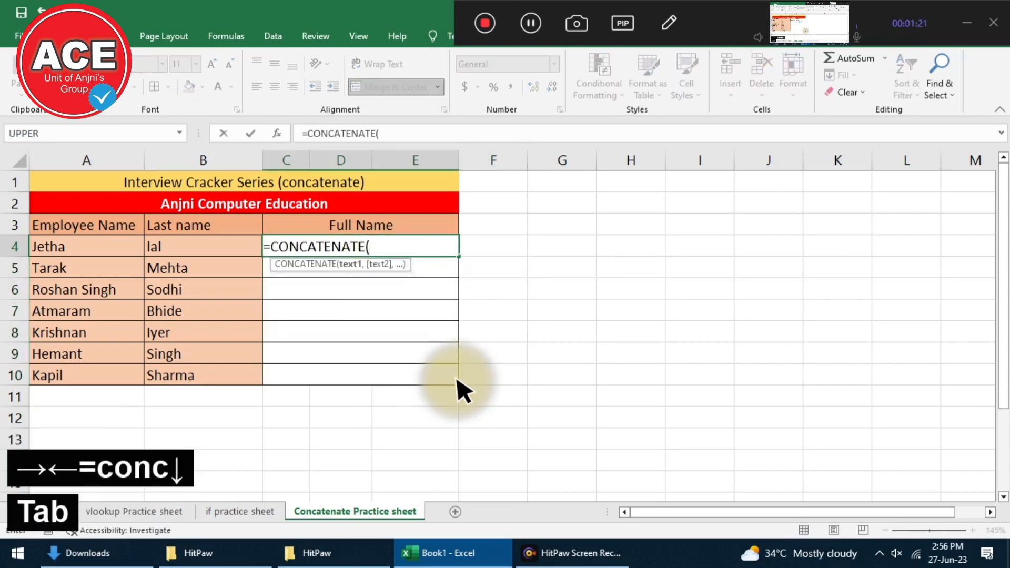
{"action": "key", "text": "ctrl+a"}
{"action": "type", "text": "Dear"}
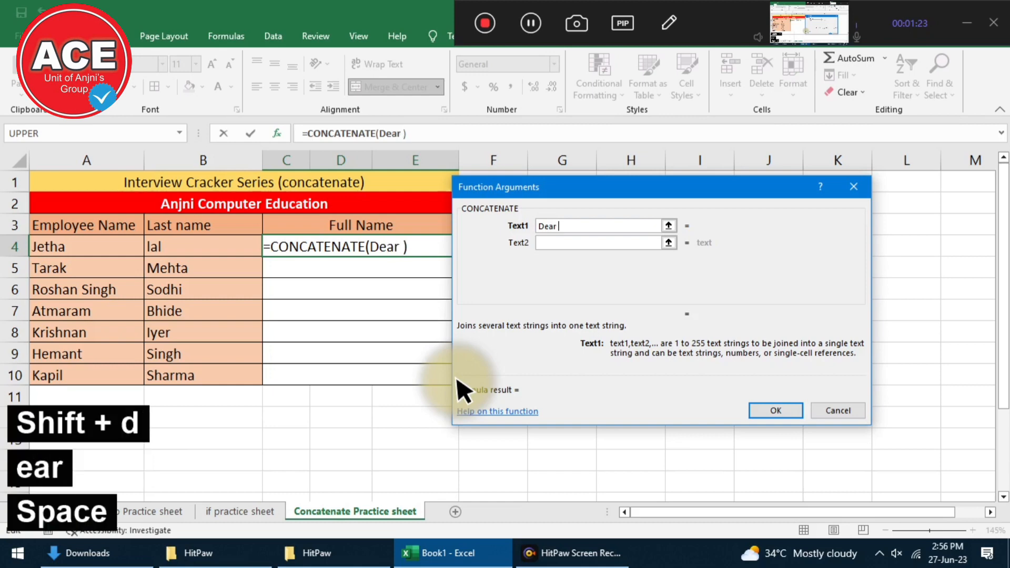
{"action": "key", "text": "Tab"}
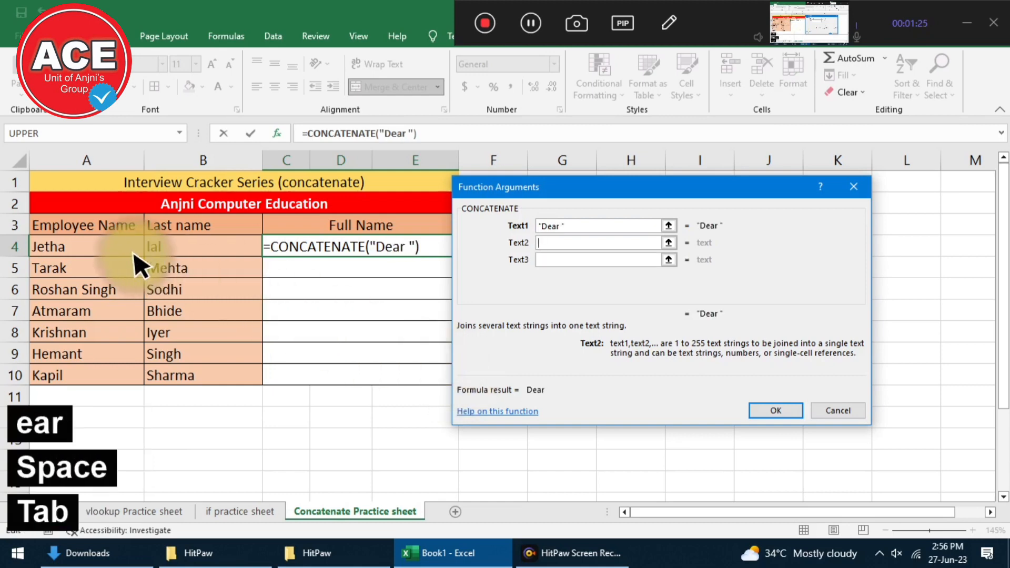
{"action": "left_click", "coordinate": [82, 248]}
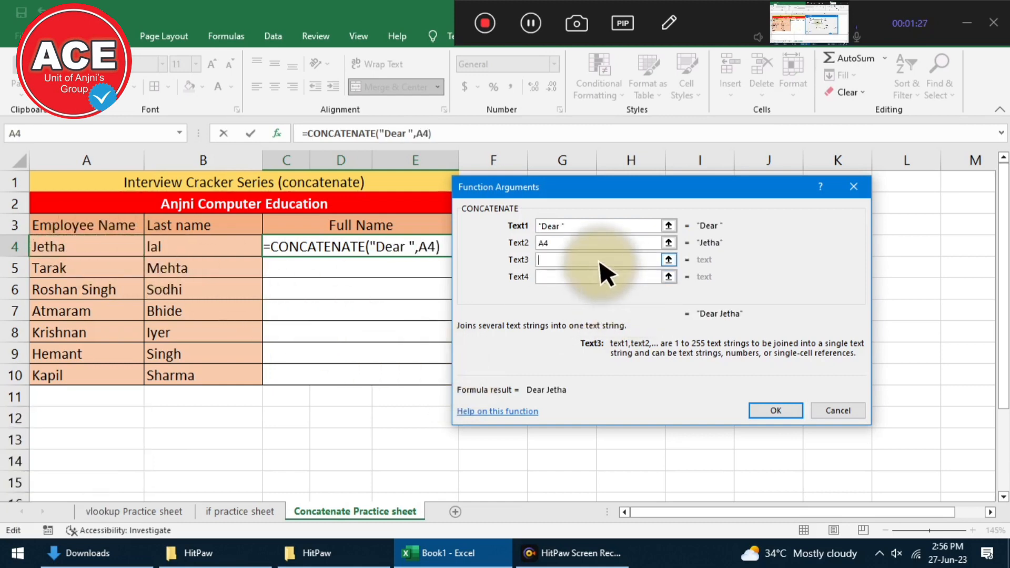
{"action": "left_click", "coordinate": [593, 277]}
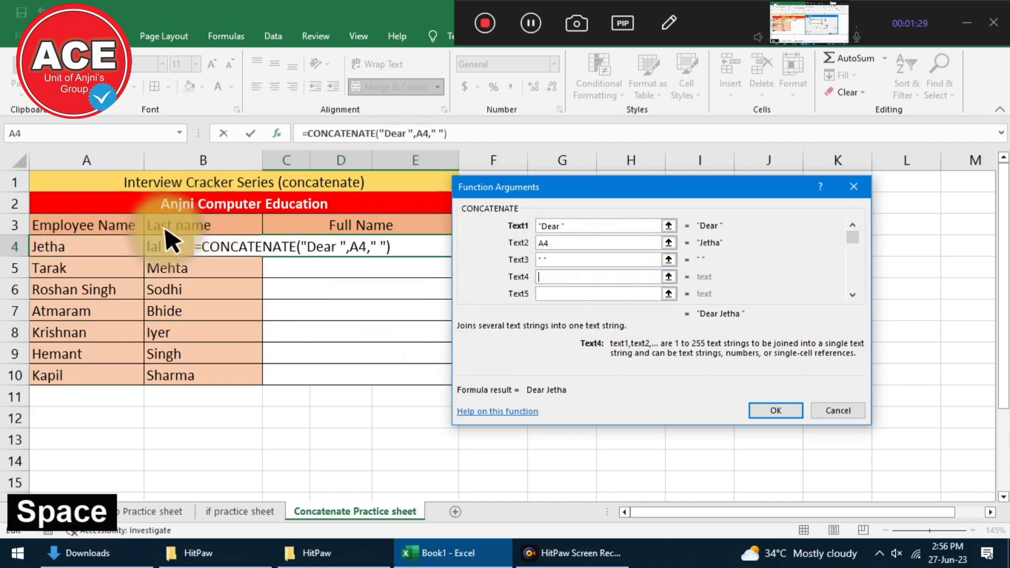
{"action": "left_click", "coordinate": [161, 246]}
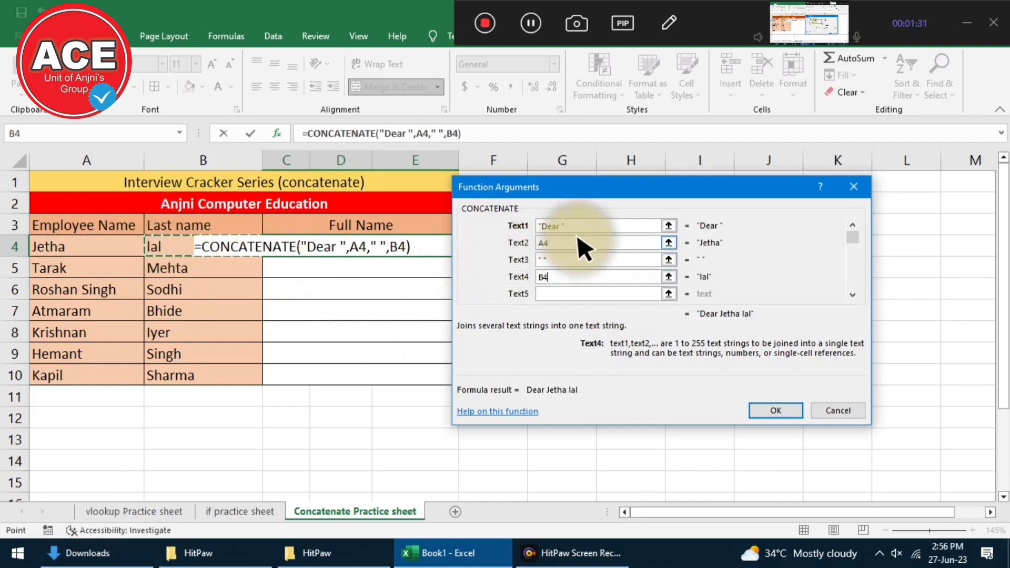
Clear the function's second text argument and pick A4 for it again.
{"action": "left_click", "coordinate": [569, 244]}
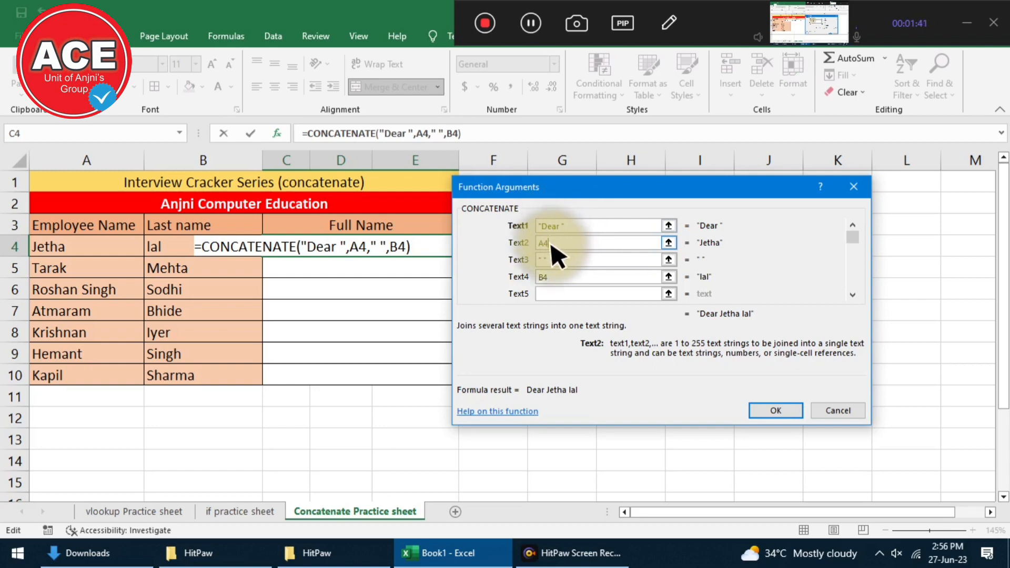
{"action": "key", "text": "BackSpace"}
{"action": "key", "text": "BackSpace"}
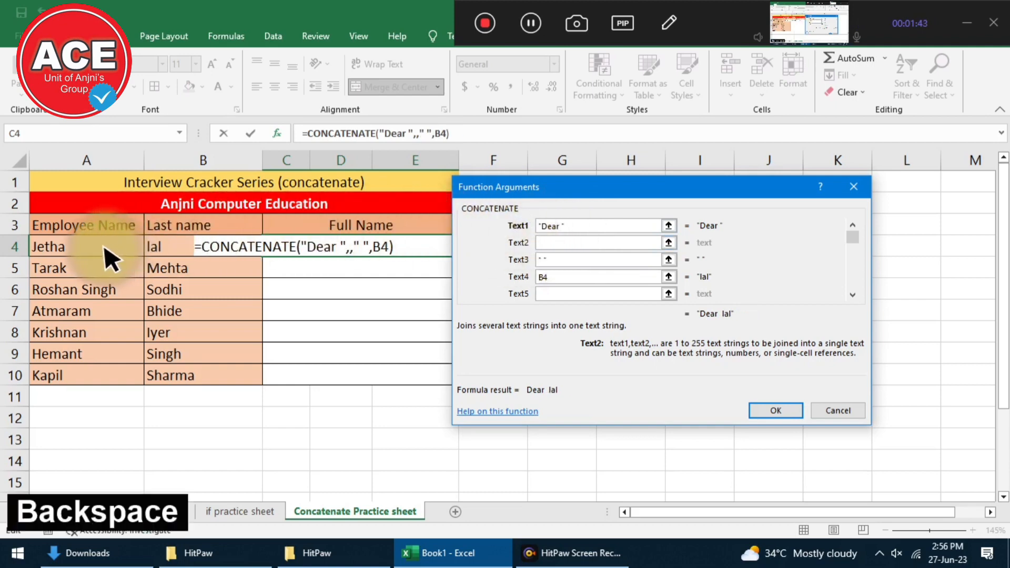
{"action": "left_click", "coordinate": [108, 258]}
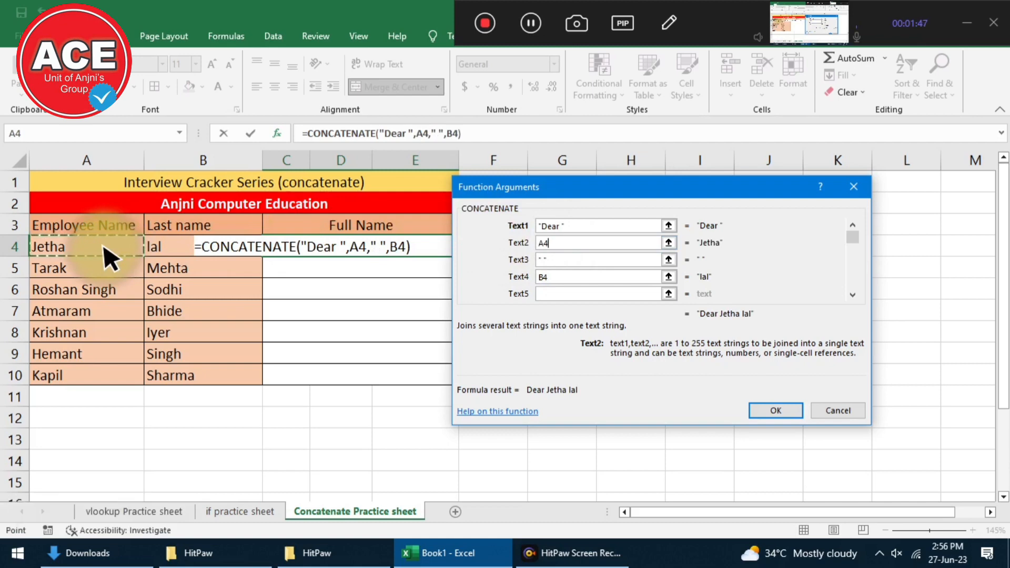
Confirm the greeting CONCATENATE function in C4 and fill it down to C10.
{"action": "left_click", "coordinate": [557, 261]}
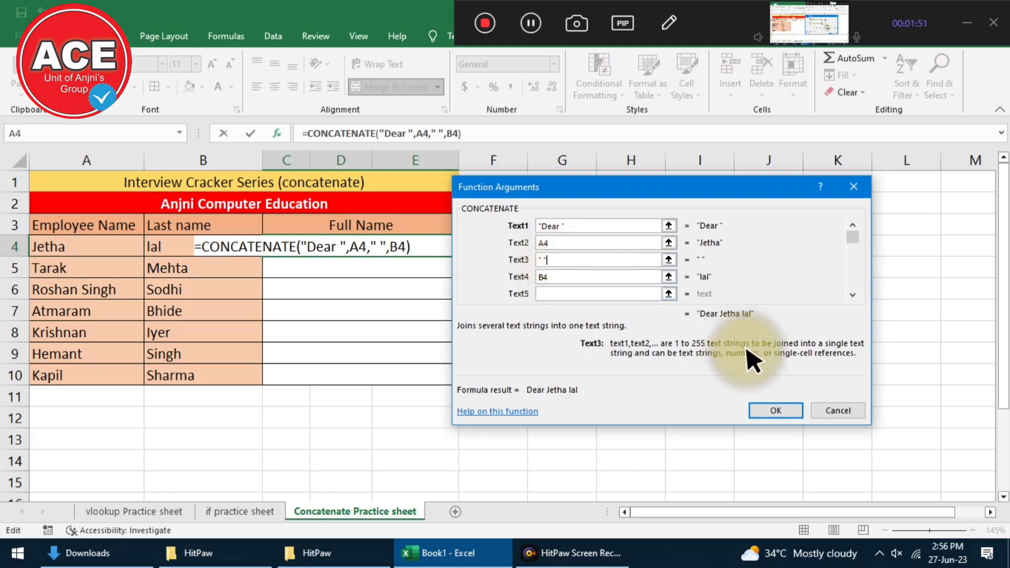
{"action": "left_click", "coordinate": [773, 410]}
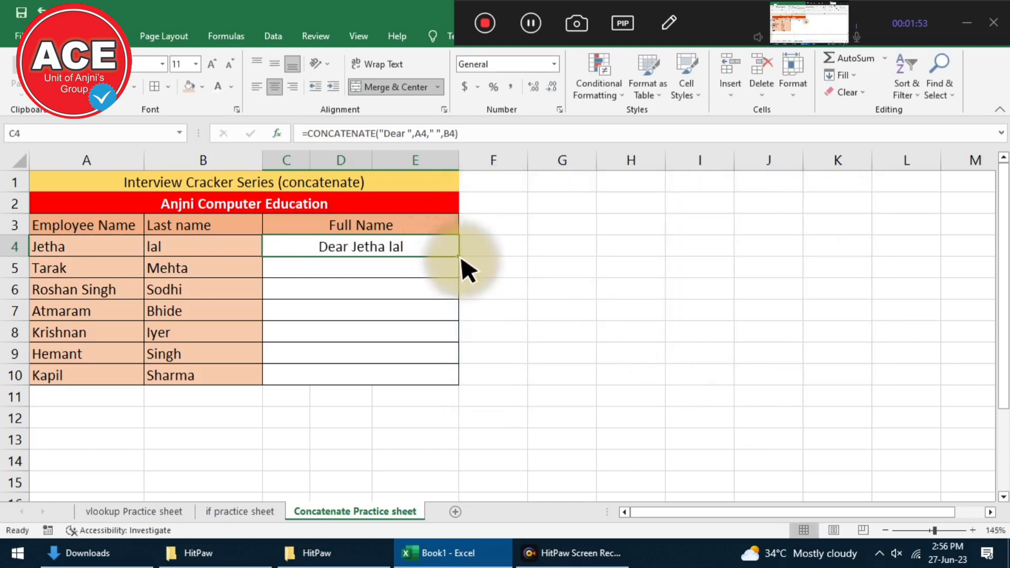
{"action": "left_click_drag", "start_coordinate": [459, 257], "coordinate": [464, 401]}
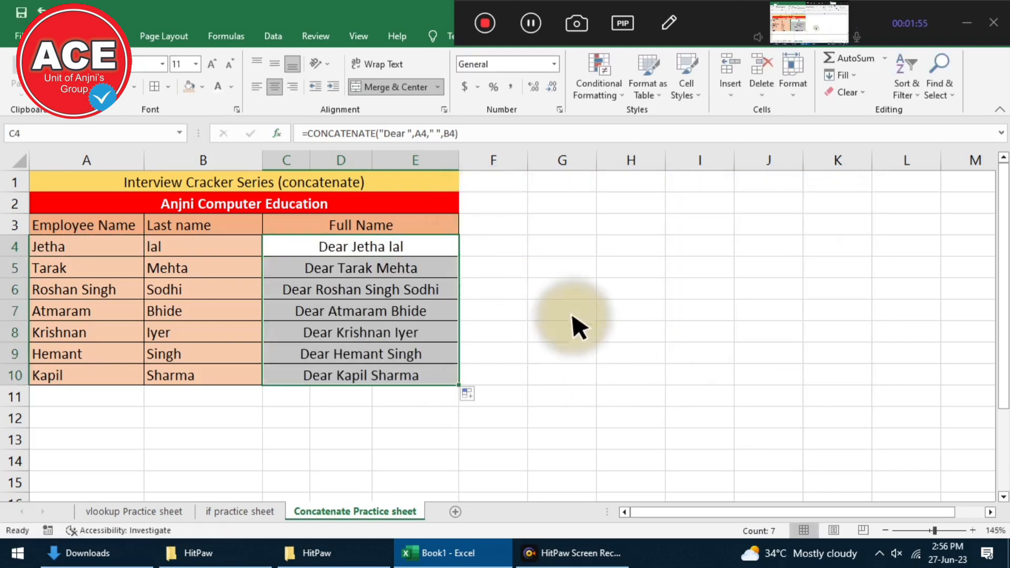
Enter the sample numbers 4, 5, 45, 4 and 5 in G4:G8 and 5 in G10, leaving G9 blank.
{"action": "left_click", "coordinate": [523, 244]}
{"action": "left_click", "coordinate": [578, 248]}
{"action": "type", "text": "4"}
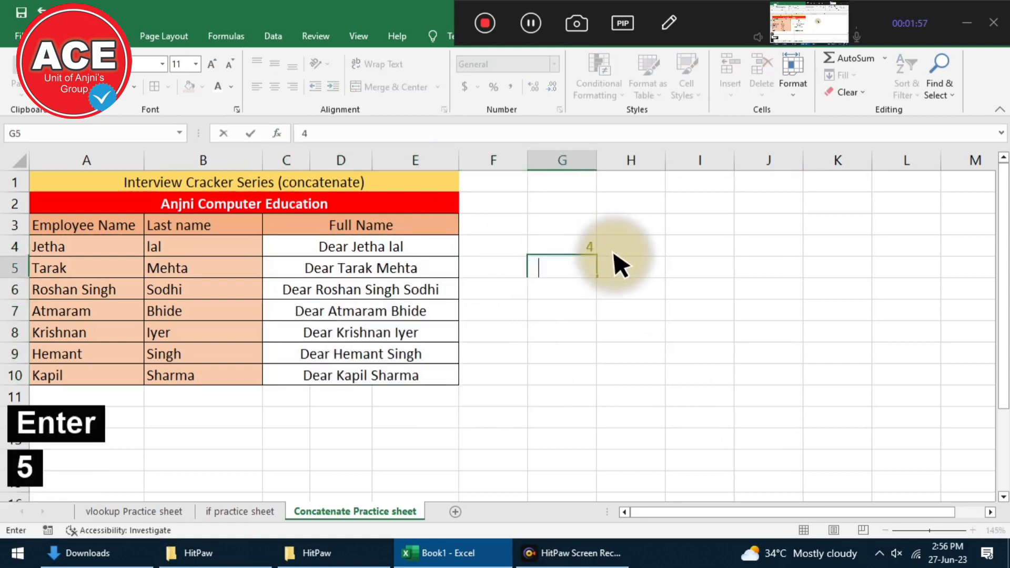
{"action": "type", "text": " 5 45 4 5  5"}
{"action": "key", "text": "Up"}
{"action": "key", "text": "Up"}
{"action": "key", "text": "Up"}
{"action": "key", "text": "Up"}
{"action": "key", "text": "Up"}
{"action": "key", "text": "Up"}
{"action": "key", "text": "Up"}
{"action": "key", "text": "Right"}
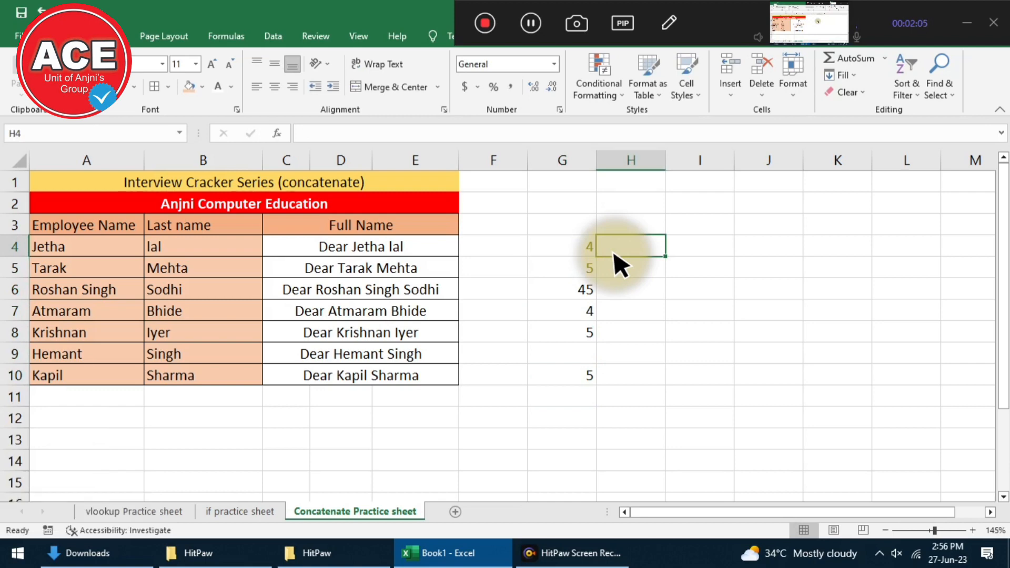
Select G4:G10 across the blank cell and delete the sample numbers, leaving F4 empty.
{"action": "key", "text": "Left"}
{"action": "key", "text": "ctrl+shift+Down"}
{"action": "key", "text": "ctrl+shift+Down"}
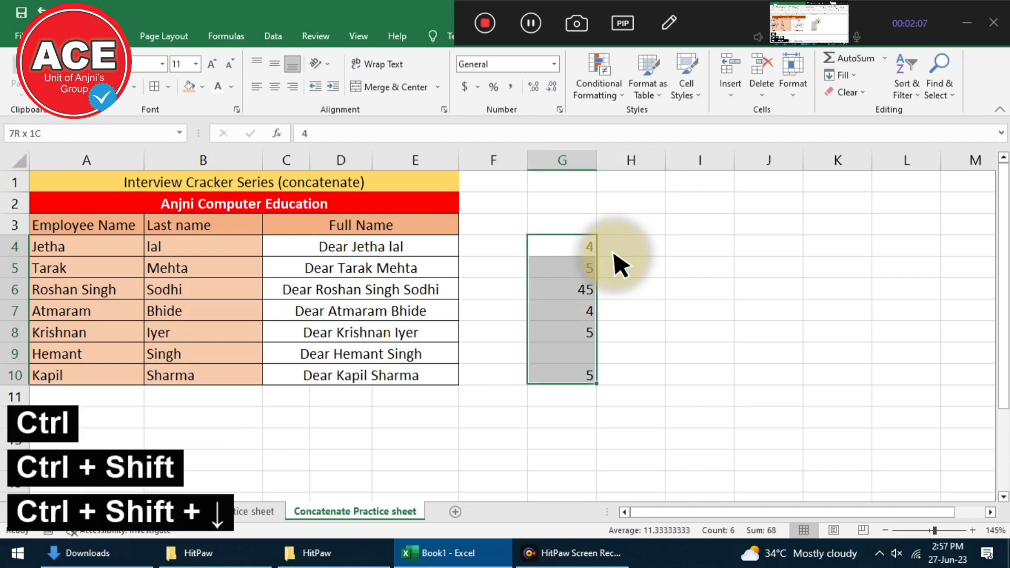
{"action": "key", "text": "Delete"}
{"action": "key", "text": "Right"}
{"action": "key", "text": "Left"}
{"action": "key", "text": "Left"}
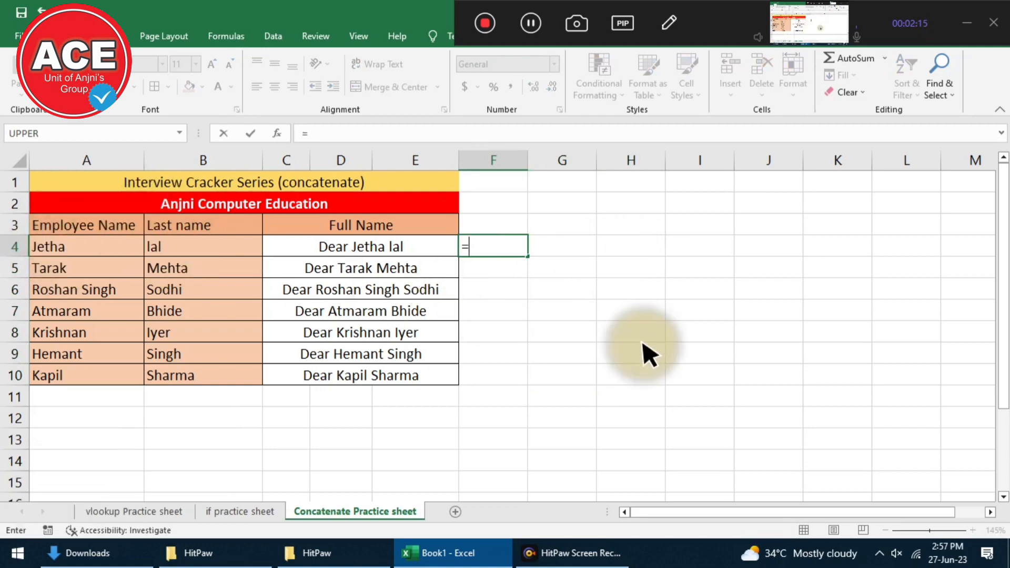
{"action": "key", "text": "BackSpace"}
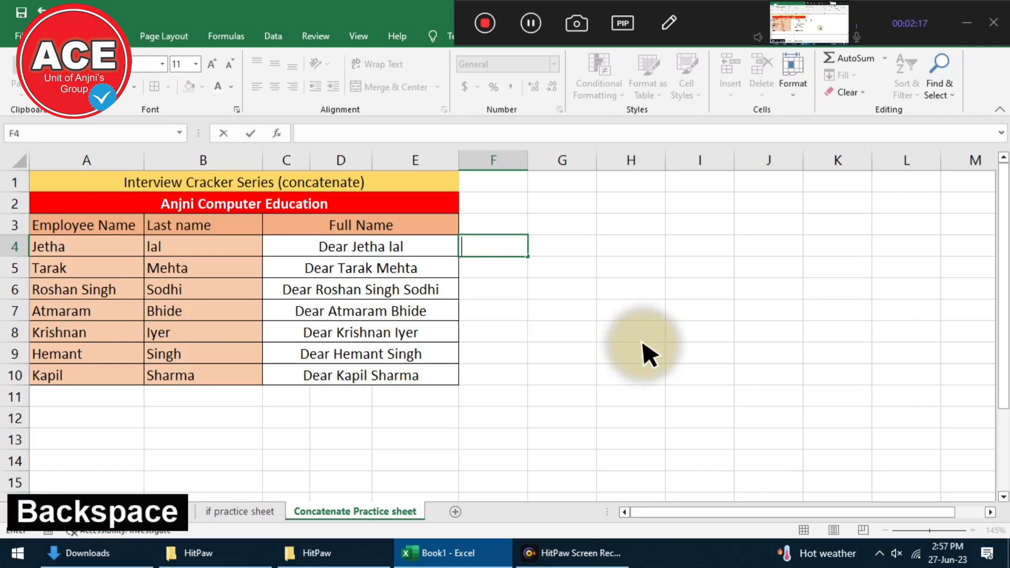
Enter the joining symbol & in F1 and the note "elfy" in G1.
{"action": "key", "text": "Up"}
{"action": "key", "text": "Up"}
{"action": "key", "text": "Up"}
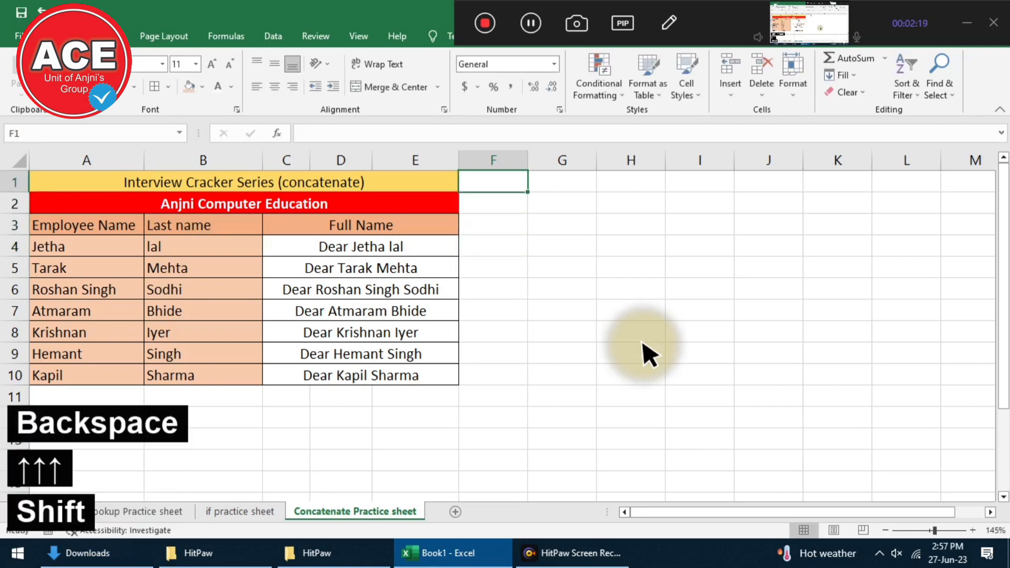
{"action": "type", "text": "&"}
{"action": "key", "text": "Return"}
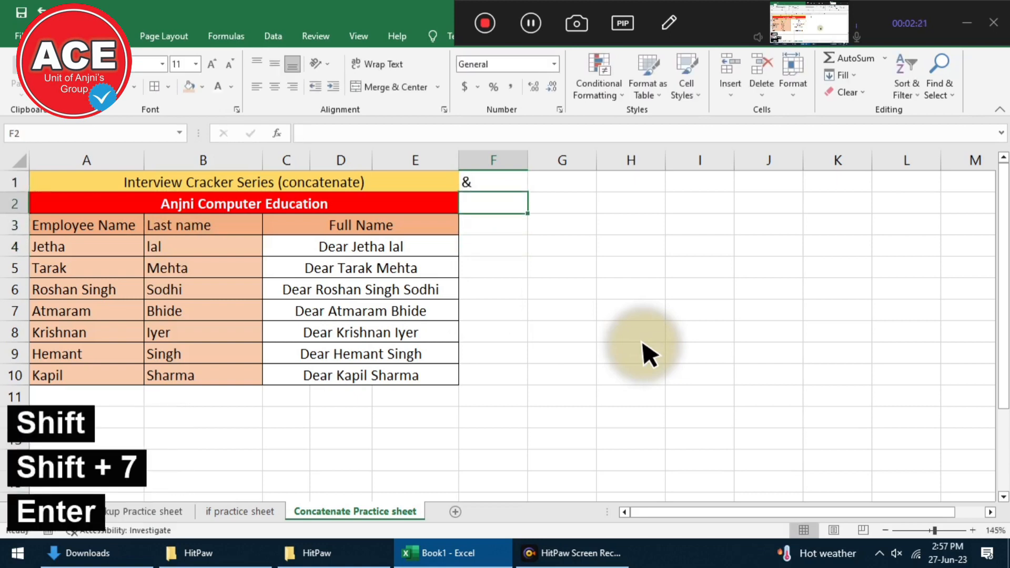
{"action": "key", "text": "Up"}
{"action": "key", "text": "Right"}
{"action": "key", "text": "F2"}
{"action": "type", "text": "e"}
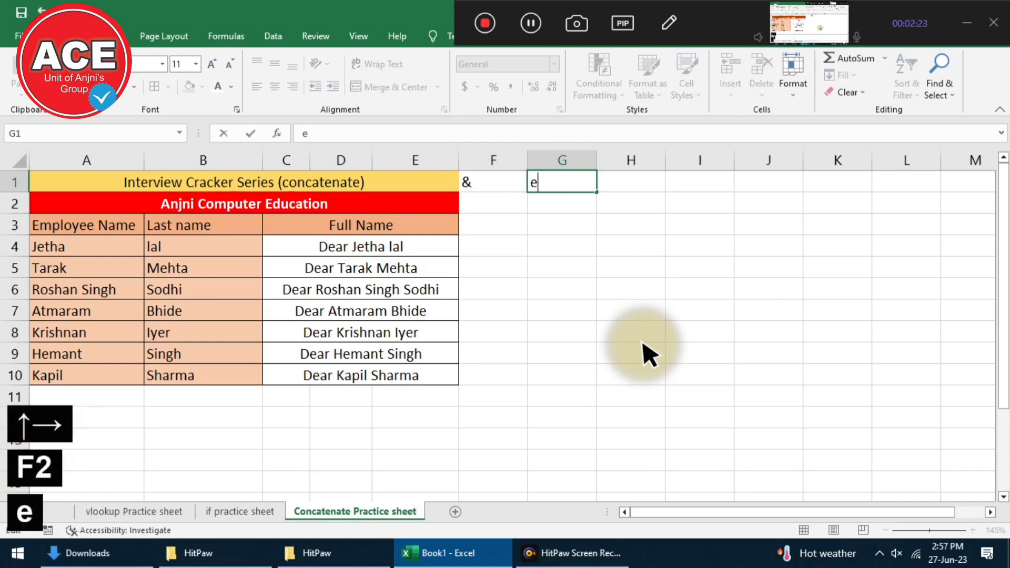
{"action": "key", "text": "Return"}
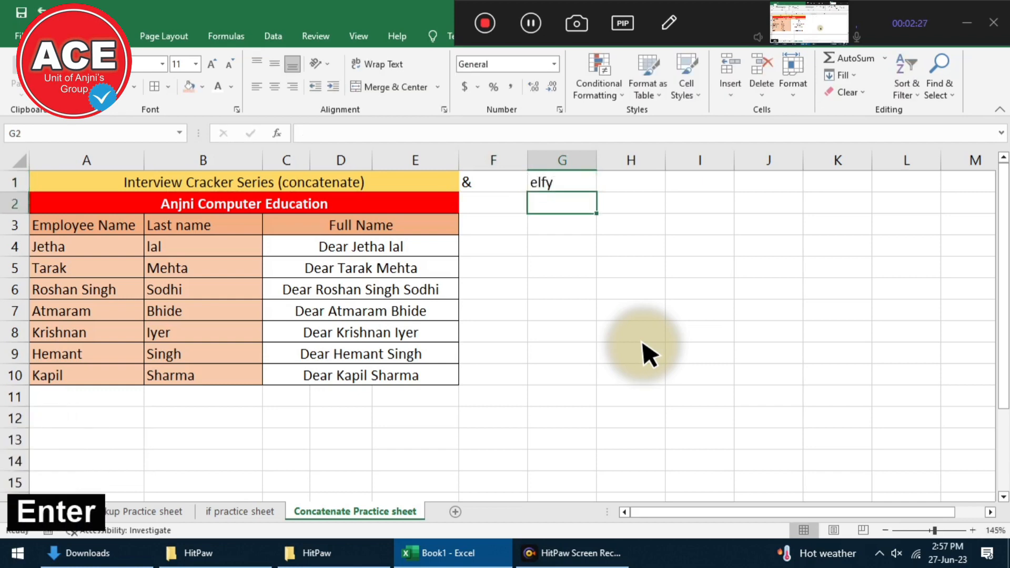
Enter the formula =A4&B4 in F4 to join the first and last name with the ampersand operator.
{"action": "left_click", "coordinate": [510, 252]}
{"action": "type", "text": "="}
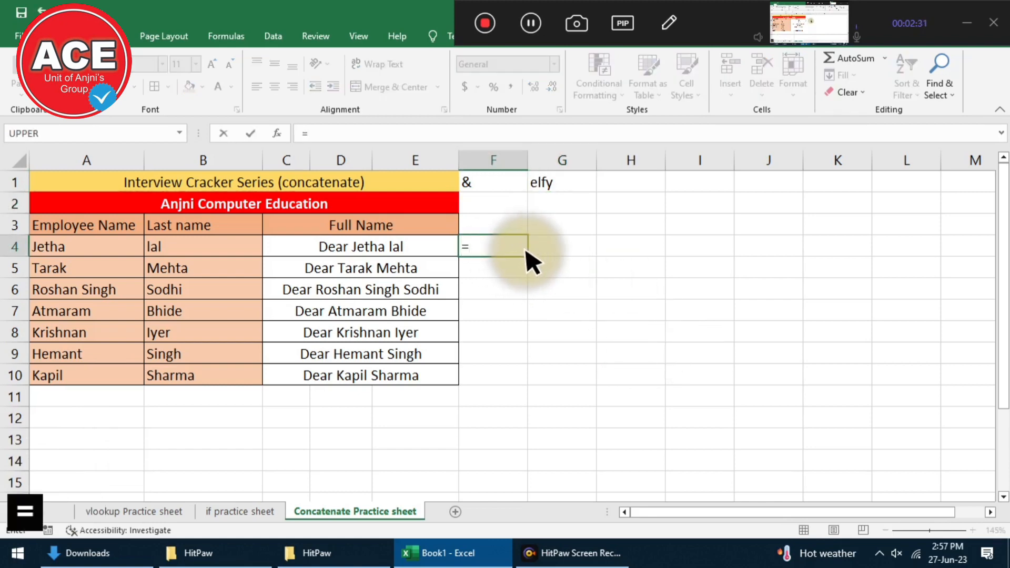
{"action": "left_click", "coordinate": [89, 242]}
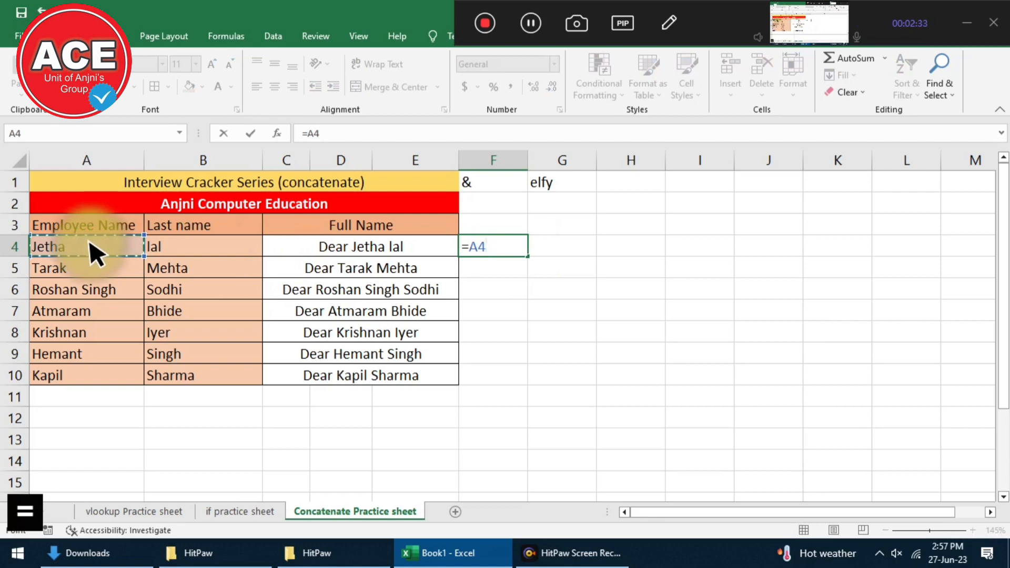
{"action": "key", "text": "shift"}
{"action": "type", "text": "&"}
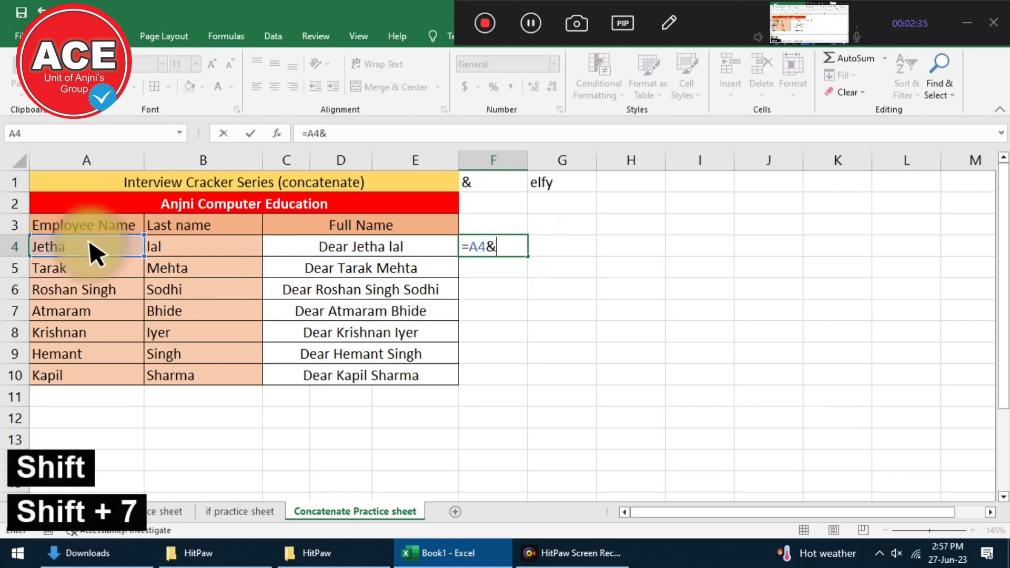
{"action": "left_click", "coordinate": [162, 250]}
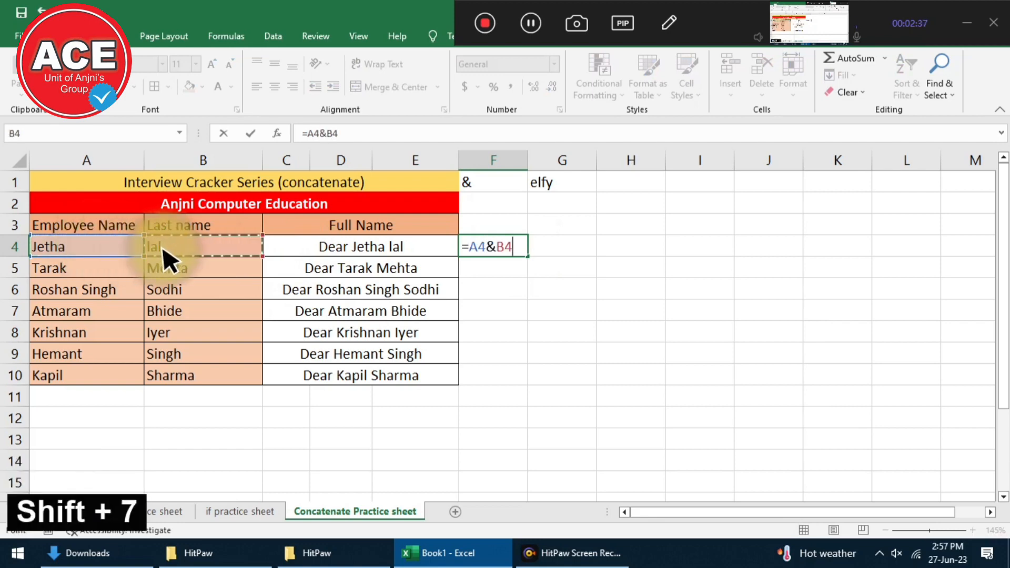
{"action": "key", "text": "Return"}
{"action": "left_click", "coordinate": [502, 254]}
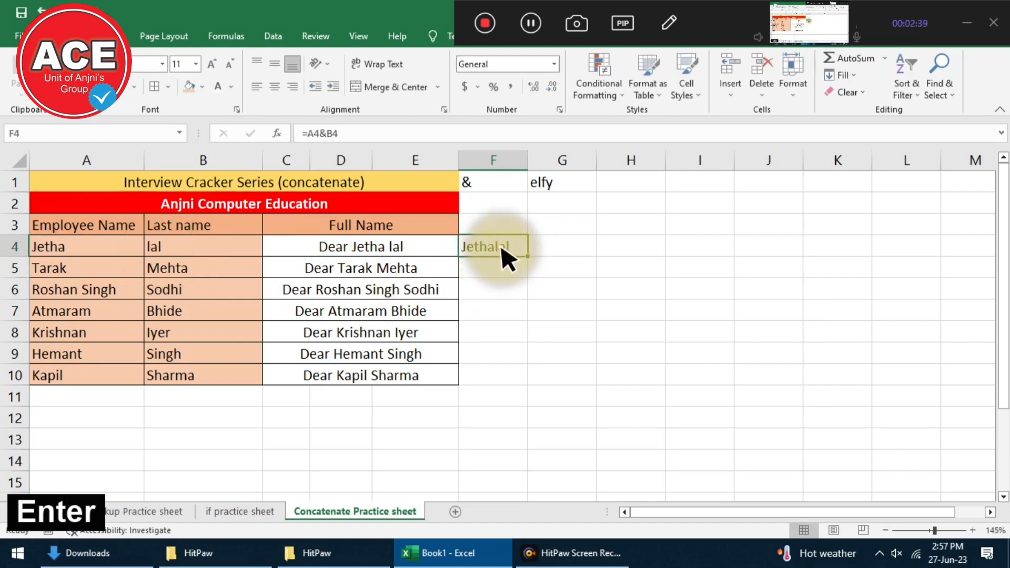
Fill the F4 joining formula down to F10 and autofit column F's width to the joined names.
{"action": "left_click_drag", "start_coordinate": [529, 256], "coordinate": [541, 383]}
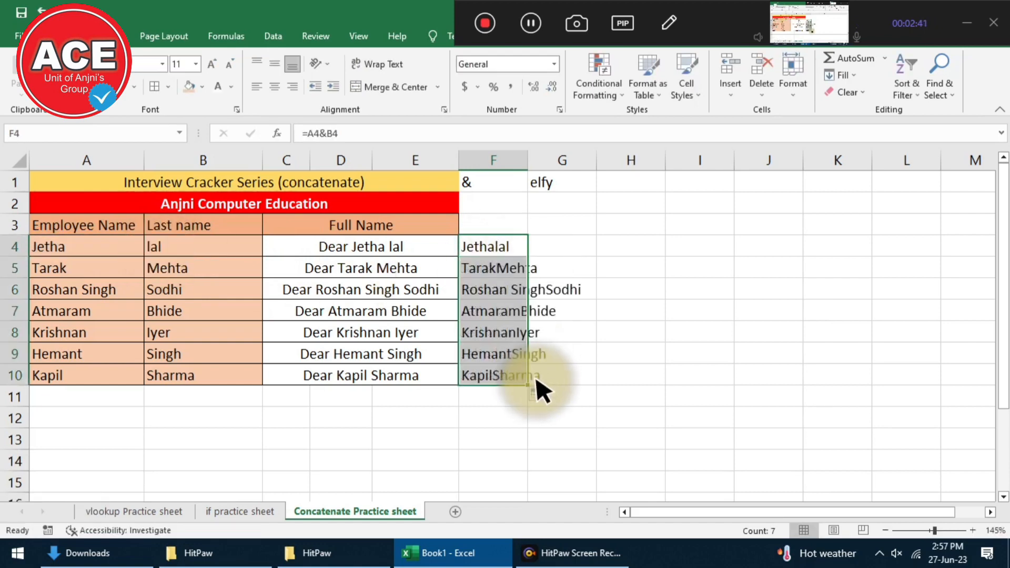
{"action": "double_click", "coordinate": [528, 160]}
Select the joined names in F4:F10 and delete them.
{"action": "key", "text": "Home"}
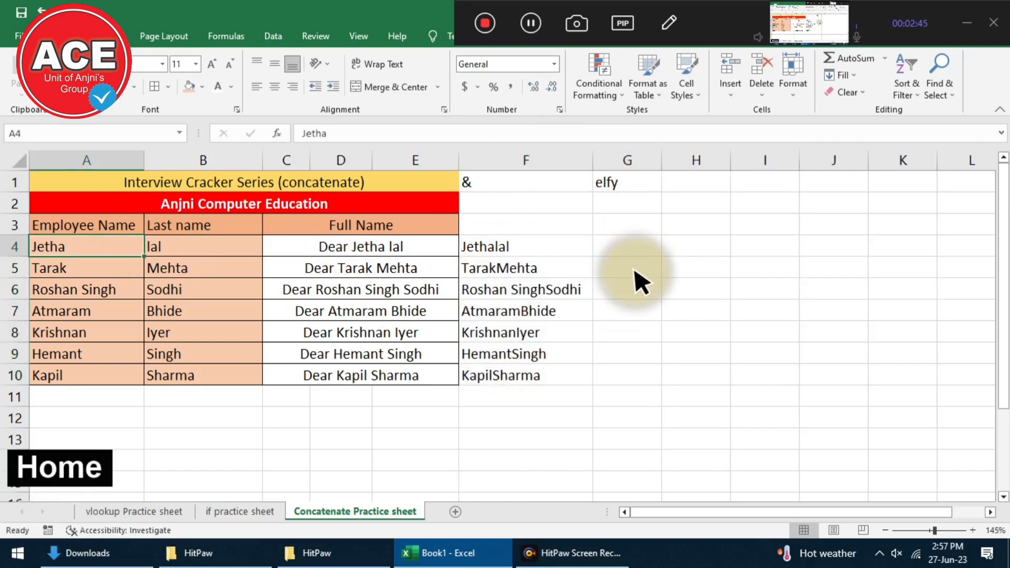
{"action": "key", "text": "Right"}
{"action": "key", "text": "Right"}
{"action": "key", "text": "Right"}
{"action": "key", "text": "Right"}
{"action": "key", "text": "Right"}
{"action": "key", "text": "Right"}
{"action": "key", "text": "Left"}
{"action": "key", "text": "Left"}
{"action": "key", "text": "Left"}
{"action": "key", "text": "shift+Down"}
{"action": "key", "text": "shift+Down"}
{"action": "key", "text": "shift+Down"}
{"action": "key", "text": "shift+Down"}
{"action": "key", "text": "shift+Down"}
{"action": "key", "text": "shift+Down"}
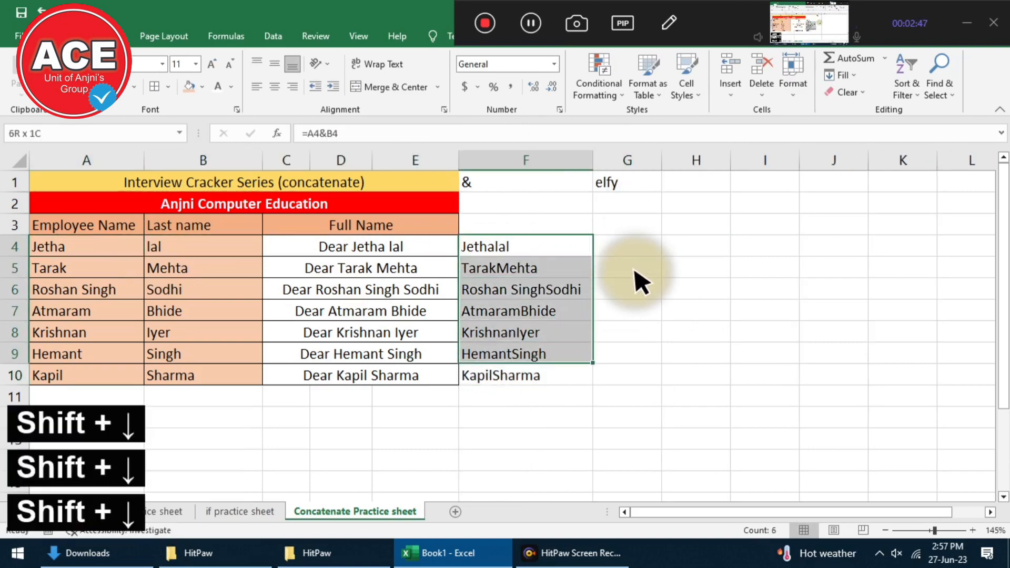
{"action": "key", "text": "Delete"}
Enter =A4&" "&B4 in F4 to join the names with a space, and fill it down to F10.
{"action": "key", "text": "Left"}
{"action": "type", "text": "="}
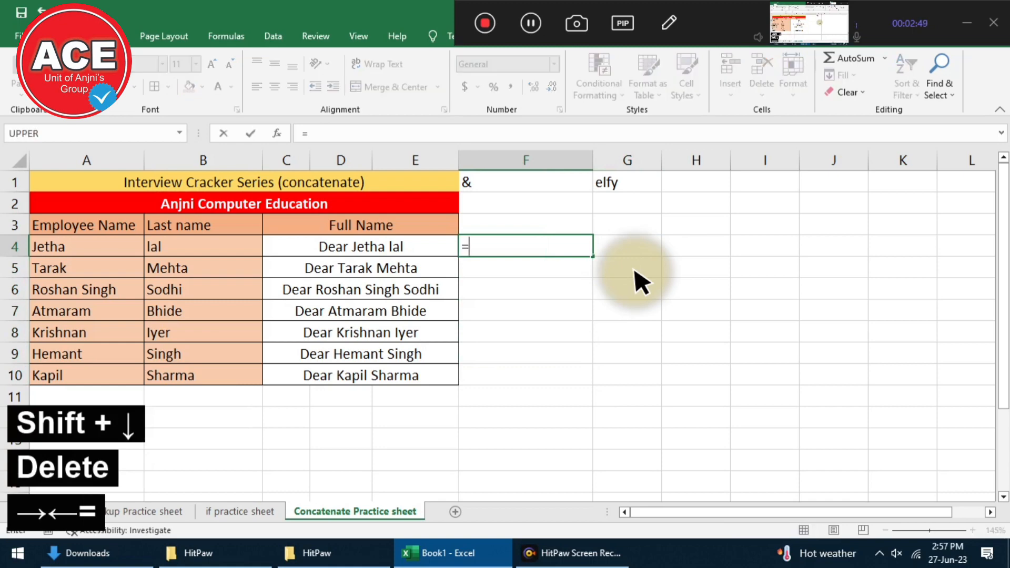
{"action": "left_click", "coordinate": [125, 253]}
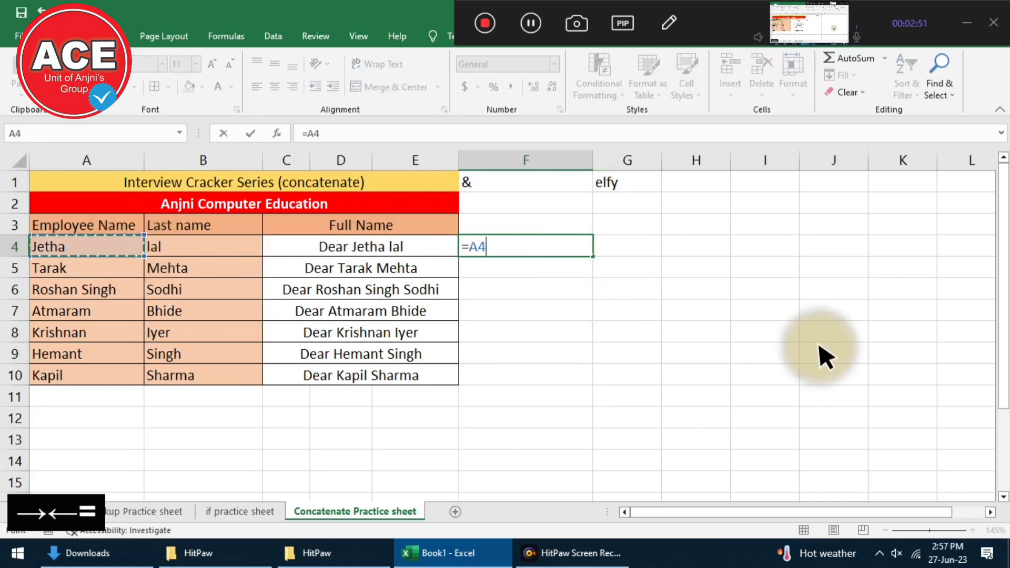
{"action": "type", "text": "&"}
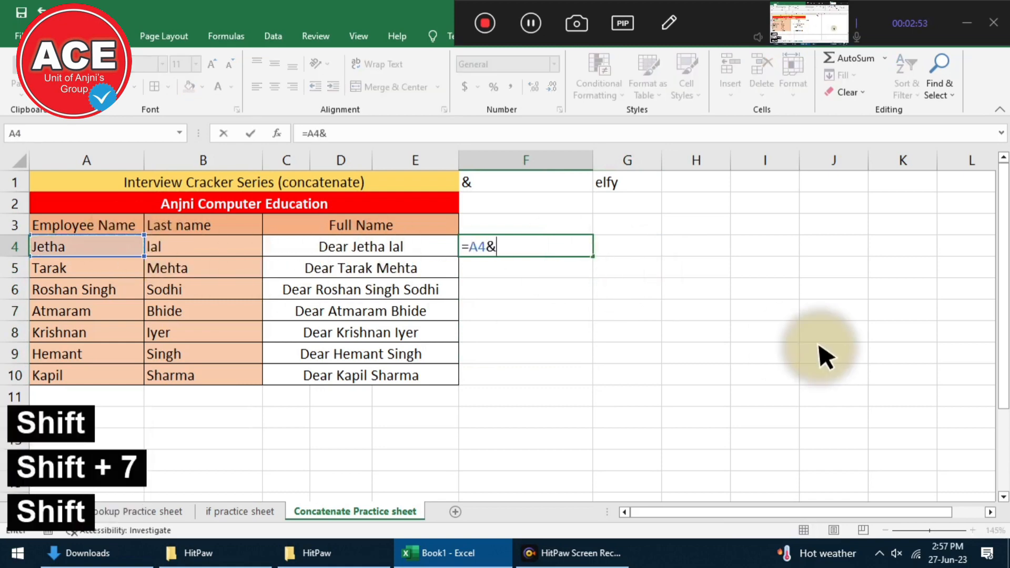
{"action": "type", "text": "\" \""}
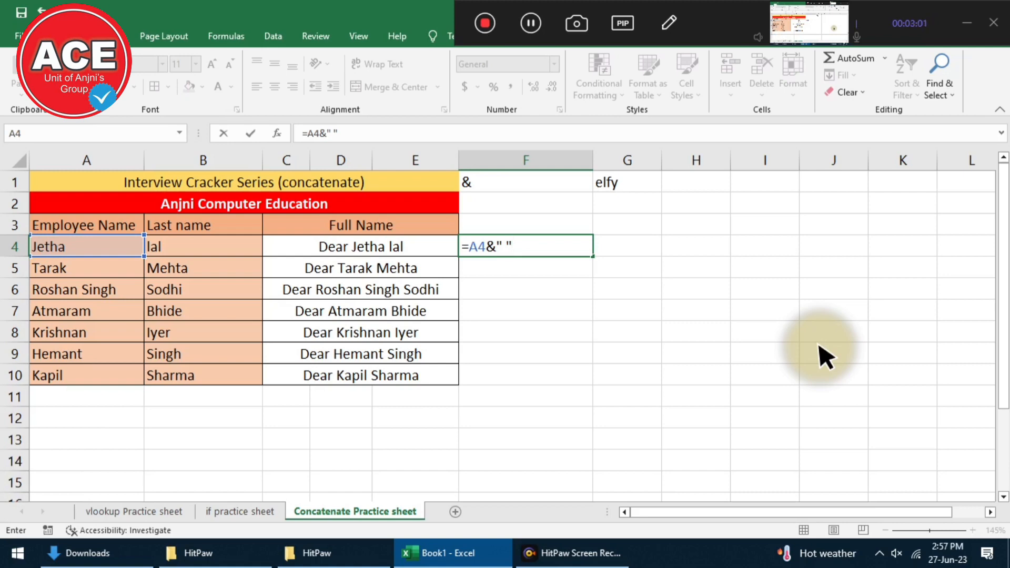
{"action": "key", "text": "shift"}
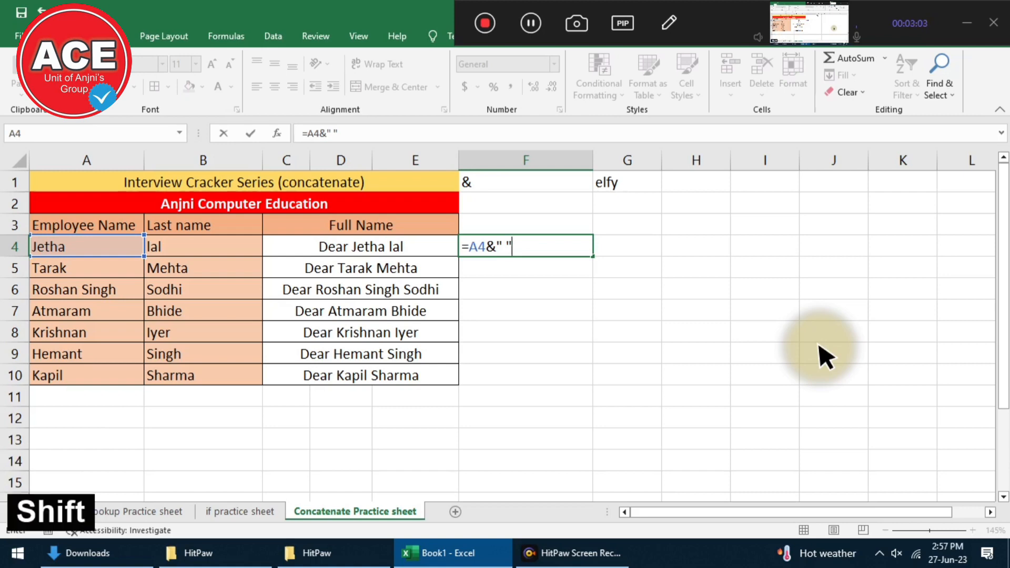
{"action": "type", "text": "&"}
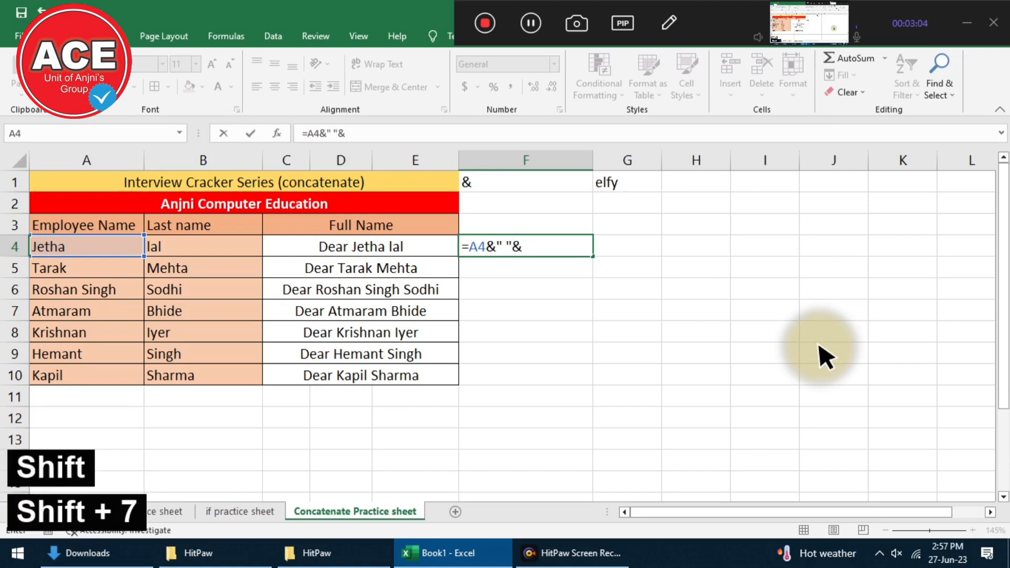
{"action": "left_click", "coordinate": [241, 244]}
{"action": "key", "text": "Return"}
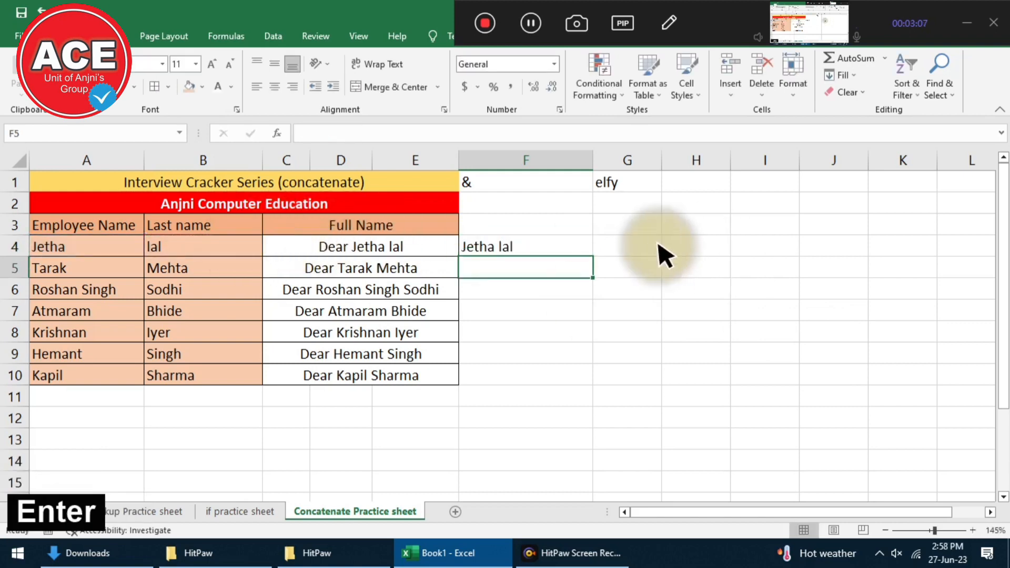
{"action": "left_click", "coordinate": [559, 251]}
{"action": "left_click_drag", "start_coordinate": [594, 257], "coordinate": [591, 390]}
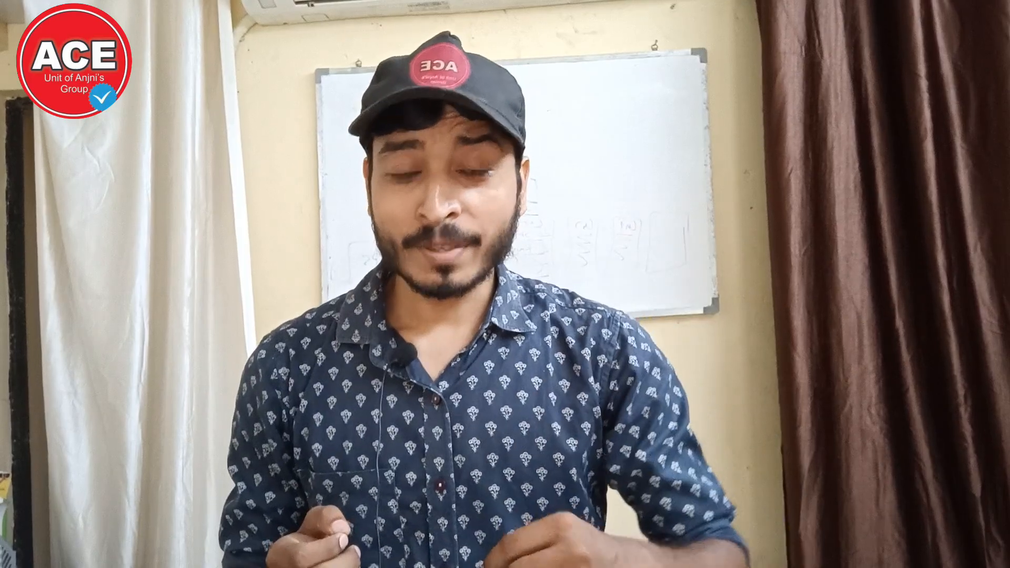